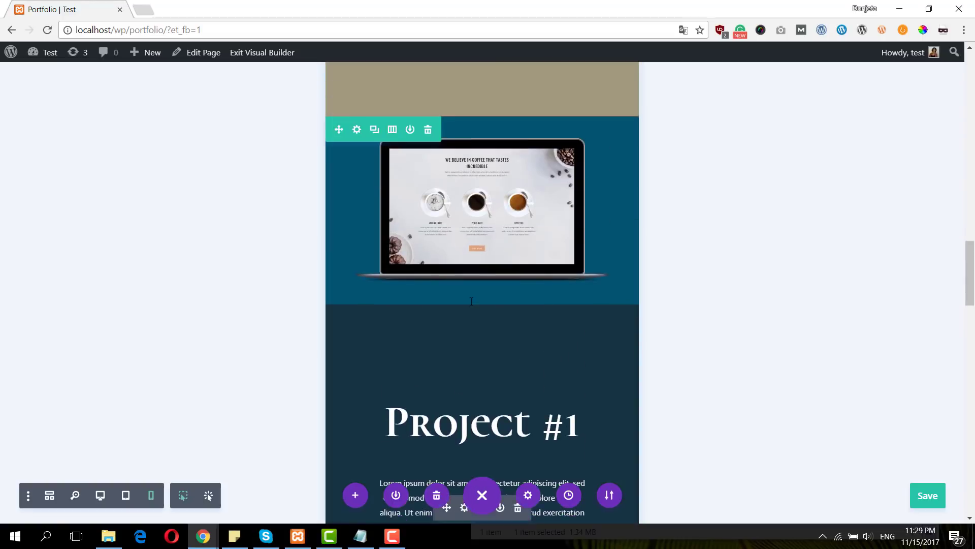
{"action": "scroll", "coordinate": [556, 312], "scroll_direction": "down", "scroll_amount": 5}
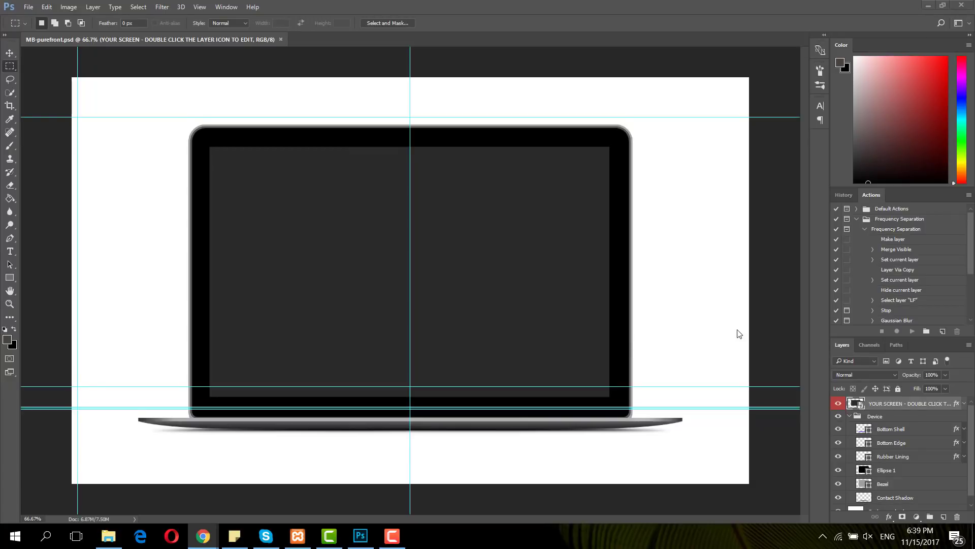
Step: Switch to Photoshop, hide the mockup's Background color layer and open the YOUR SCREEN smart object for editing
{"action": "scroll", "coordinate": [935, 444], "scroll_direction": "down", "scroll_amount": 1}
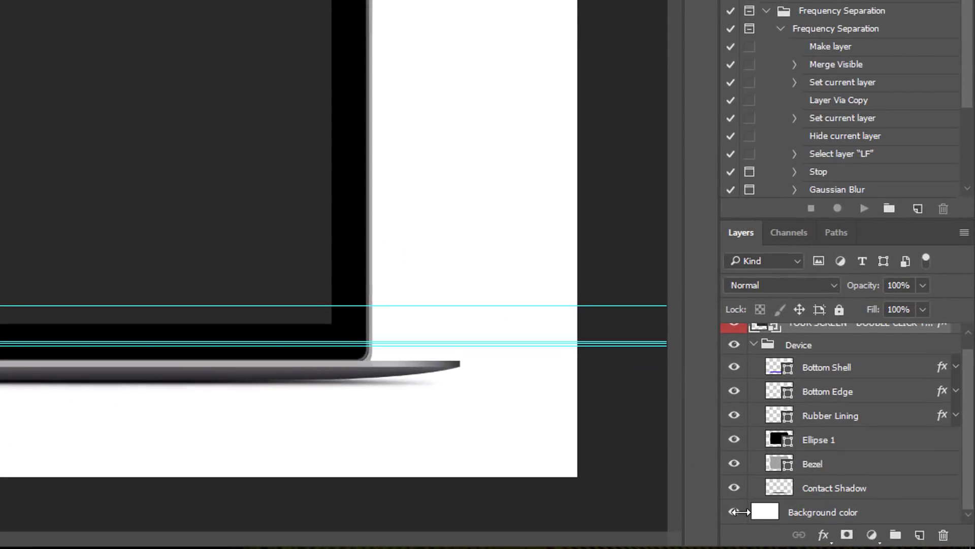
{"action": "left_click", "coordinate": [733, 512]}
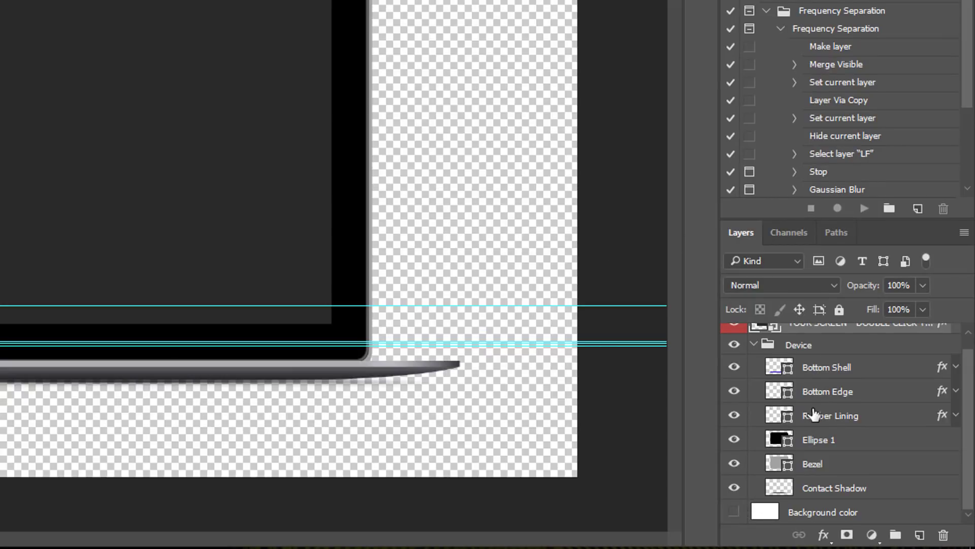
{"action": "scroll", "coordinate": [940, 457], "scroll_direction": "up", "scroll_amount": 1}
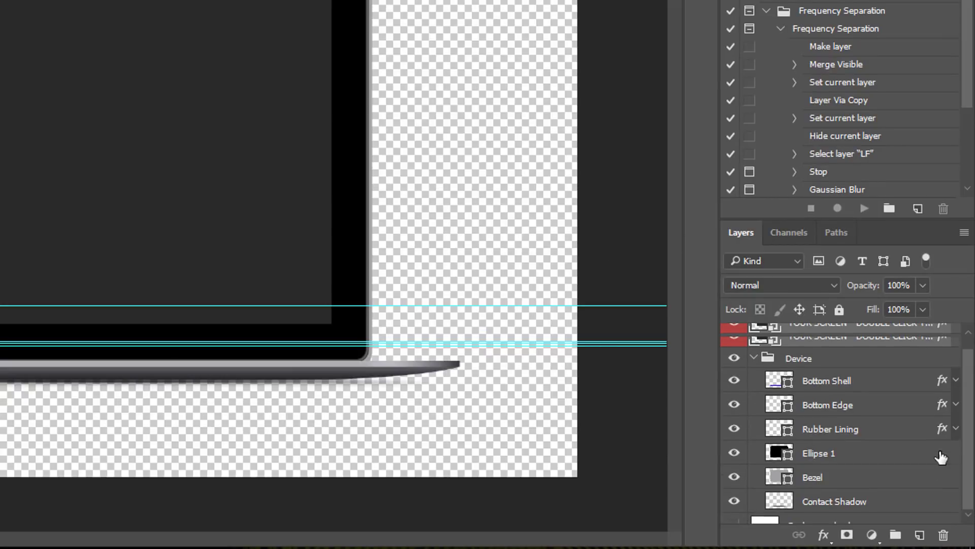
{"action": "double_click", "coordinate": [763, 336]}
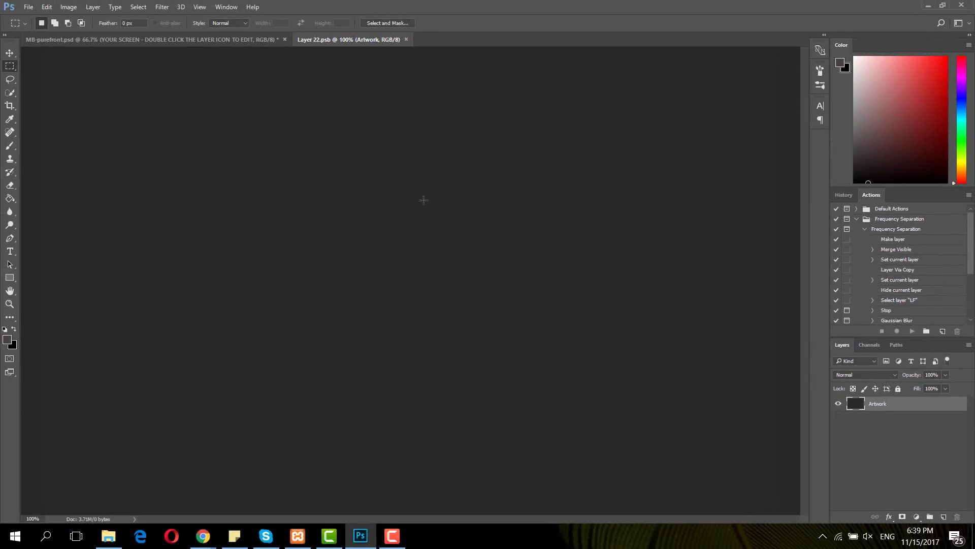
Step: Open screen mockup1.PNG from the New folder window as a separate Photoshop document
{"action": "scroll", "coordinate": [372, 137], "scroll_direction": "down", "scroll_amount": 1}
{"action": "mouse_move", "coordinate": [108, 536]}
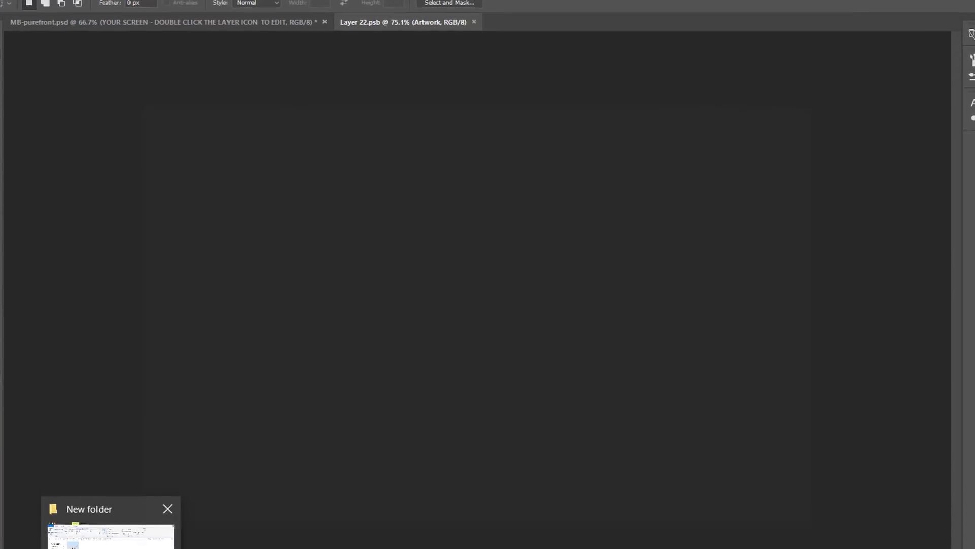
{"action": "left_click", "coordinate": [109, 482]}
{"action": "left_click_drag", "start_coordinate": [498, 21], "coordinate": [739, 53]}
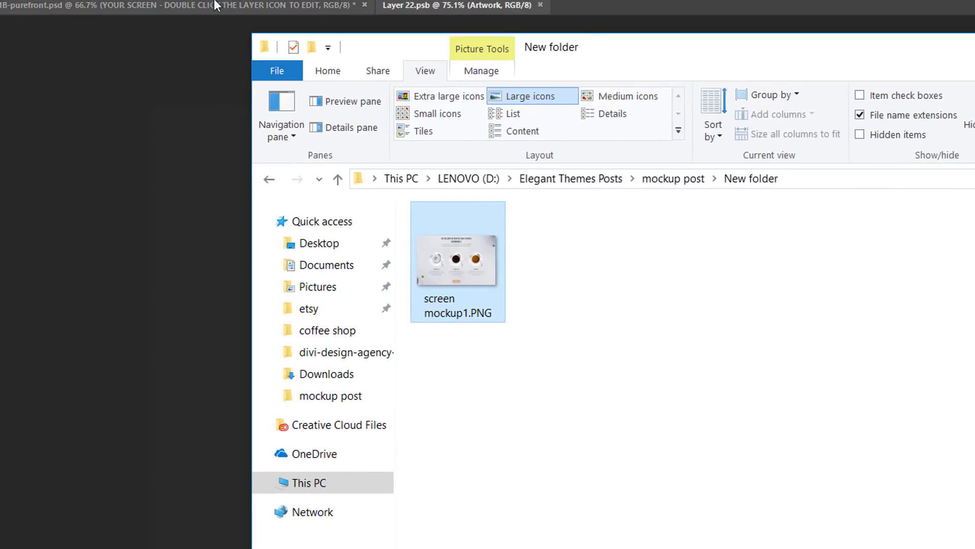
{"action": "left_click_drag", "start_coordinate": [254, 37], "coordinate": [631, 109]}
{"action": "left_click_drag", "start_coordinate": [822, 332], "coordinate": [609, 4]}
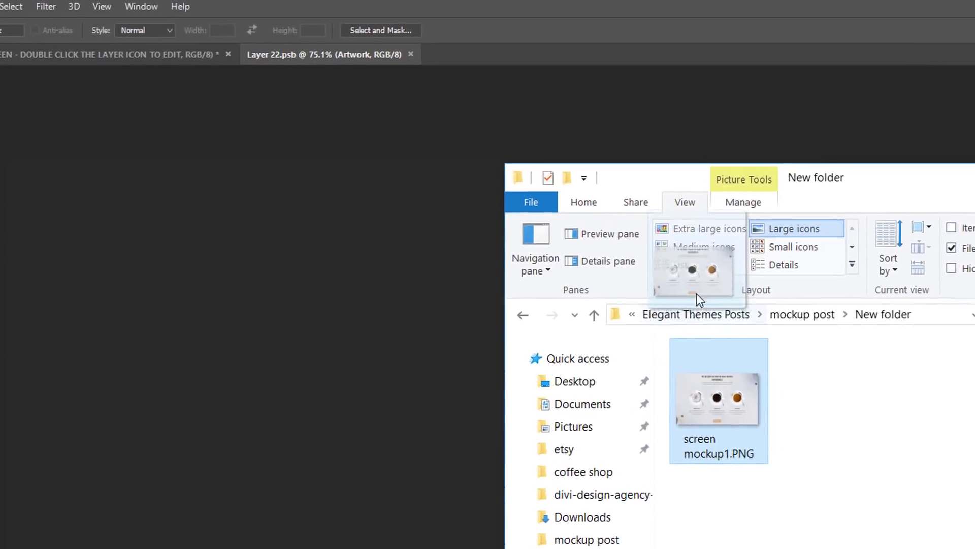
{"action": "left_click_drag", "start_coordinate": [472, 58], "coordinate": [470, 57]}
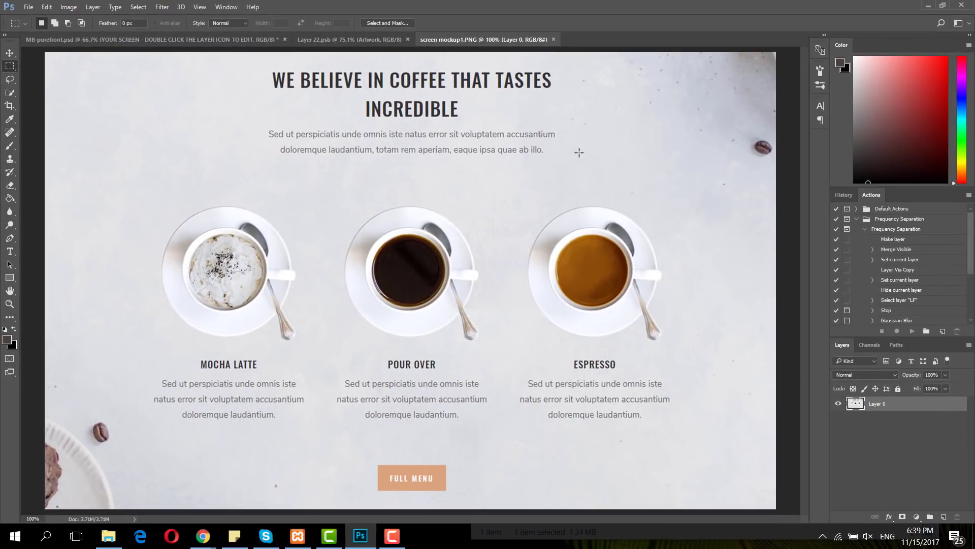
Step: Copy the entire screen mockup1.PNG image and paste it into the Layer 22.psb smart object document
{"action": "scroll", "coordinate": [587, 185], "scroll_direction": "down", "scroll_amount": 1}
{"action": "scroll", "coordinate": [588, 190], "scroll_direction": "down", "scroll_amount": 1}
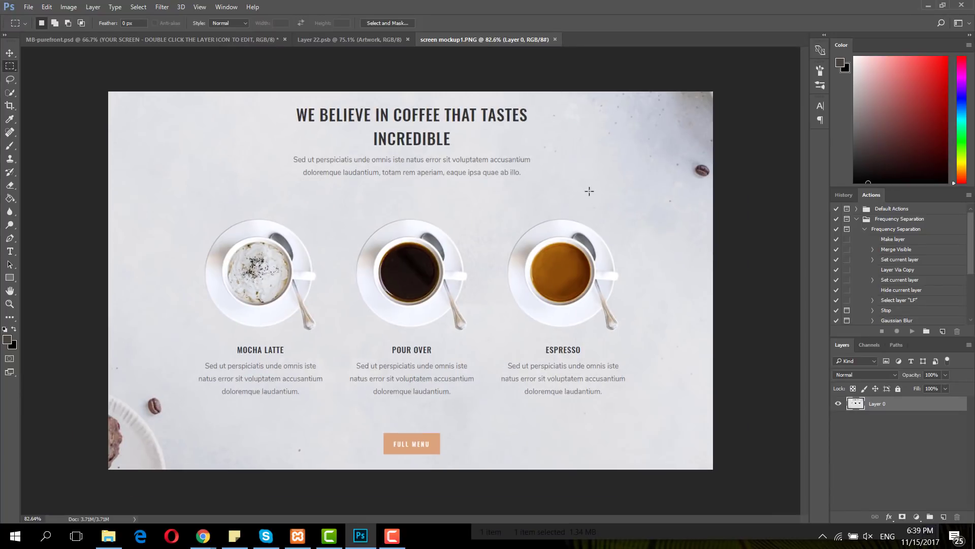
{"action": "key", "text": "ctrl+a"}
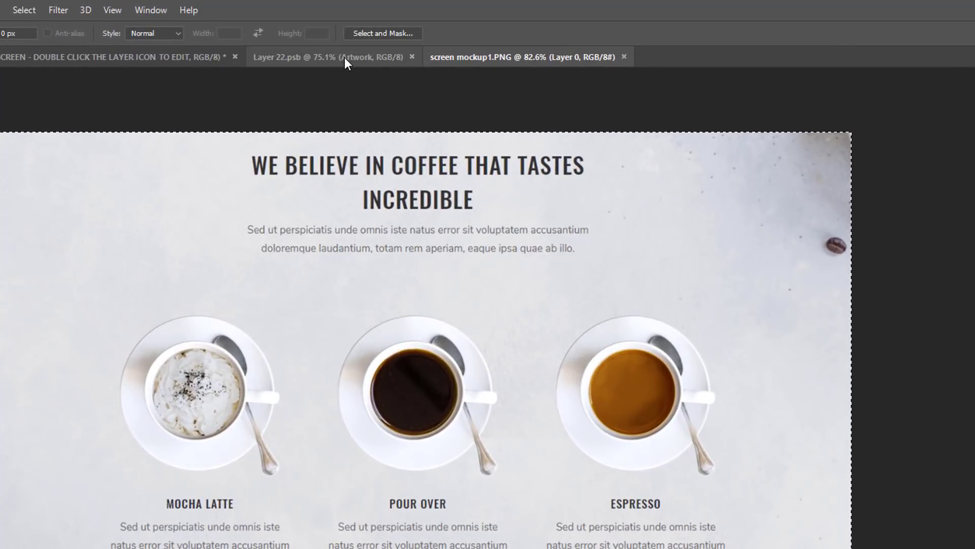
{"action": "left_click", "coordinate": [344, 57]}
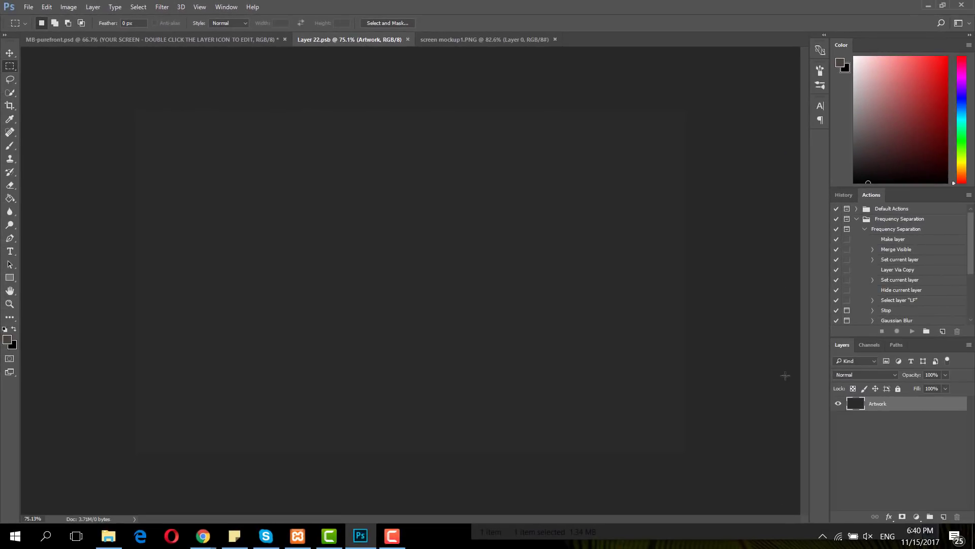
{"action": "key", "text": "ctrl+v"}
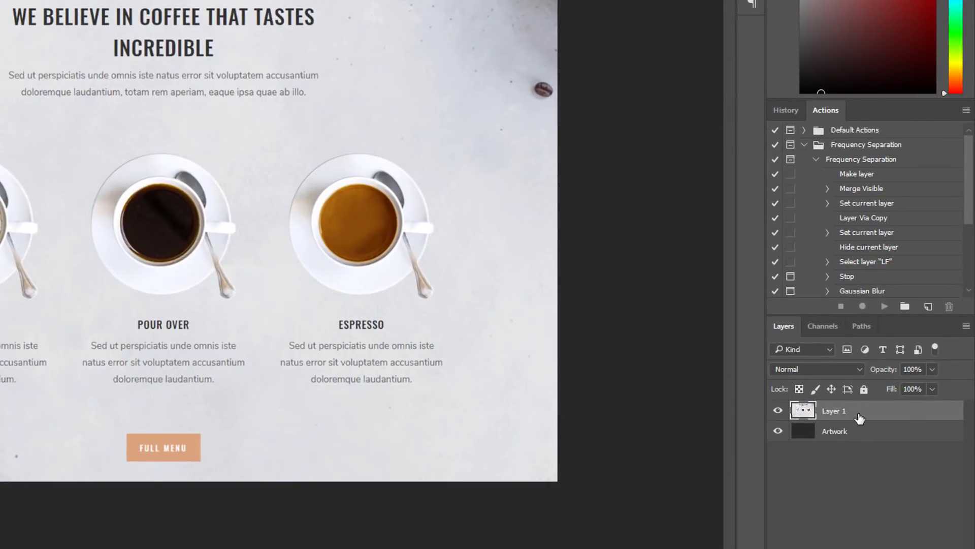
Step: Merge the pasted screenshot layer with the Artwork layer and save Layer 22.psb
{"action": "left_click", "coordinate": [852, 434], "text": "shift"}
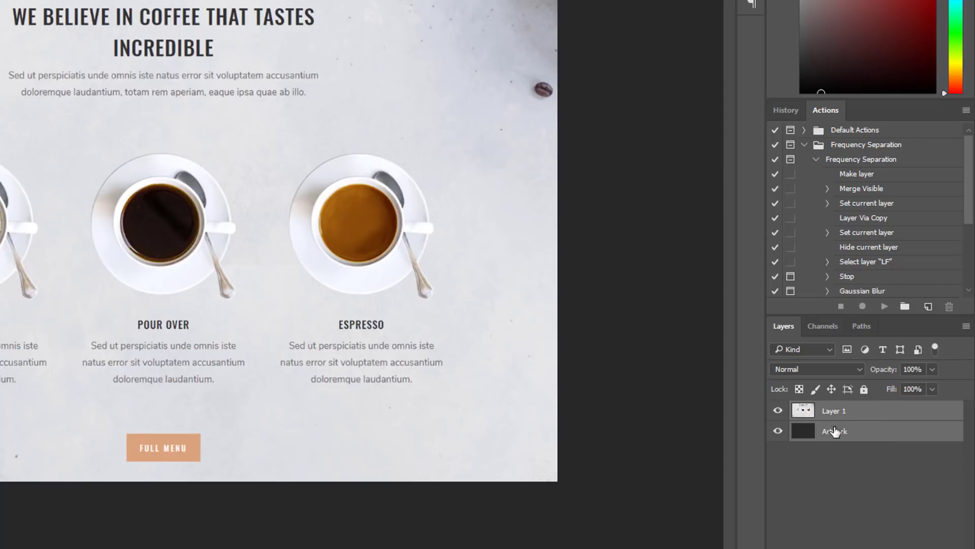
{"action": "right_click", "coordinate": [835, 432]}
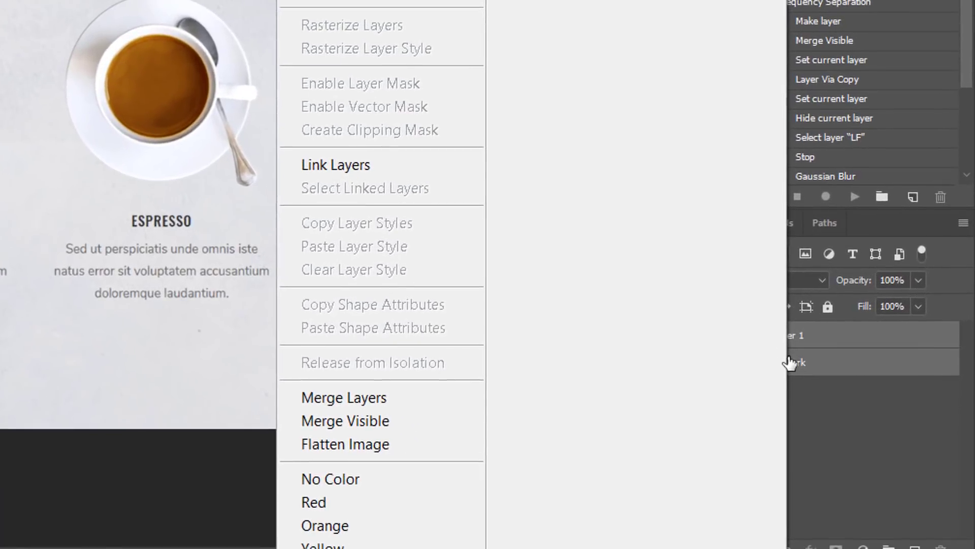
{"action": "left_click", "coordinate": [365, 394]}
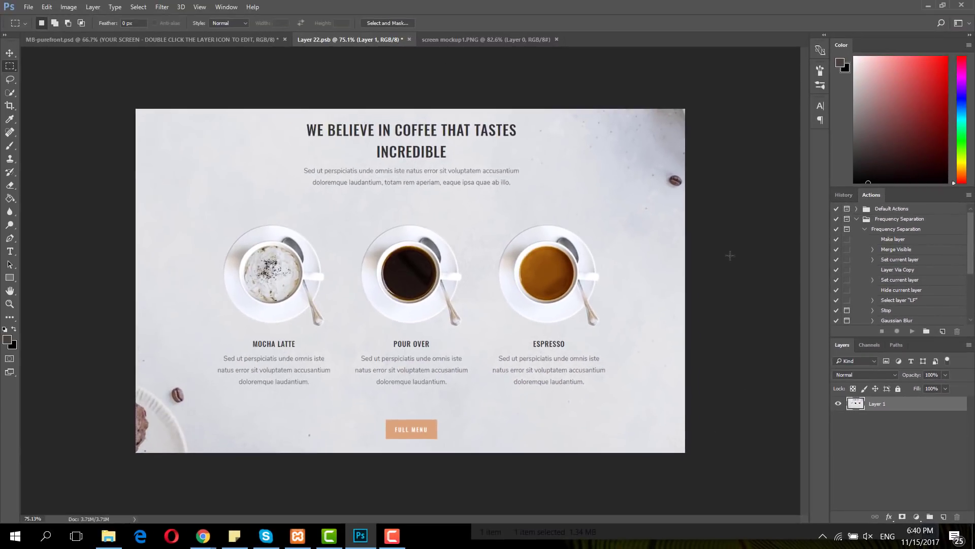
{"action": "key", "text": "ctrl+s"}
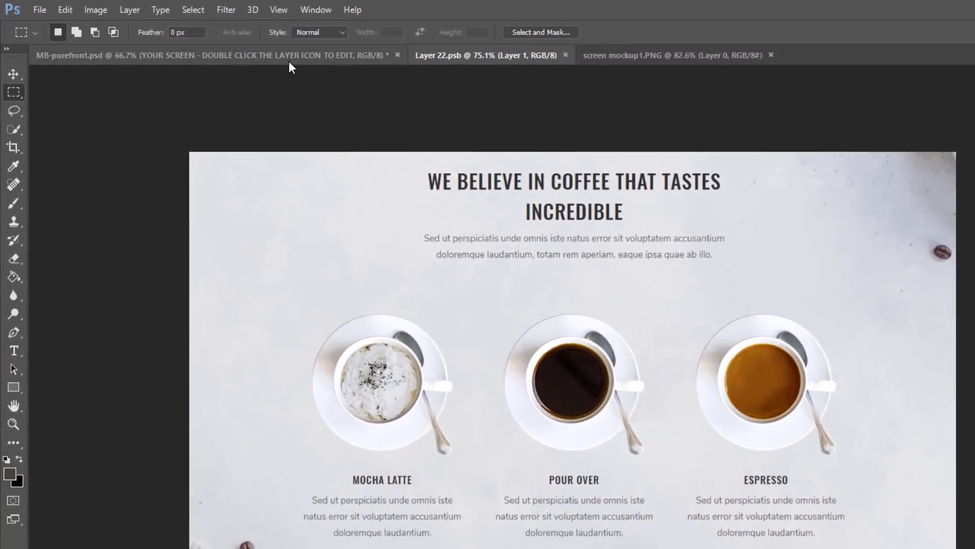
Step: Return to MB-purefront.psd, start a Save for Web (Legacy) export of the laptop mockup and change its file format
{"action": "left_click", "coordinate": [206, 43]}
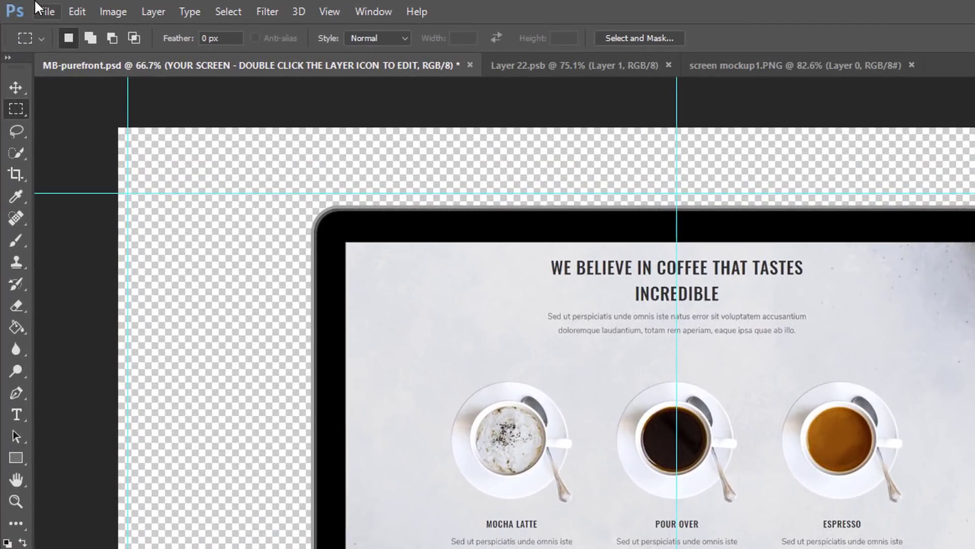
{"action": "left_click", "coordinate": [43, 11]}
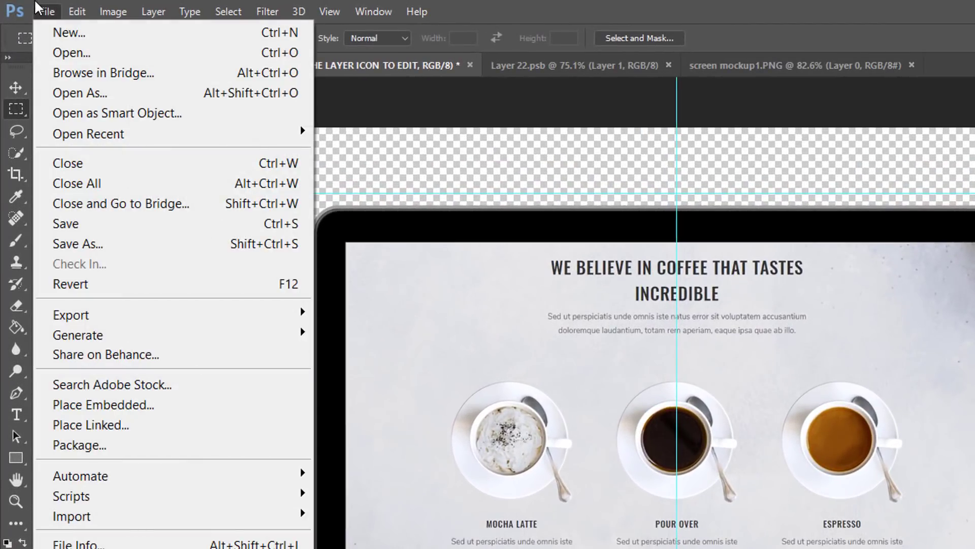
{"action": "mouse_move", "coordinate": [145, 322]}
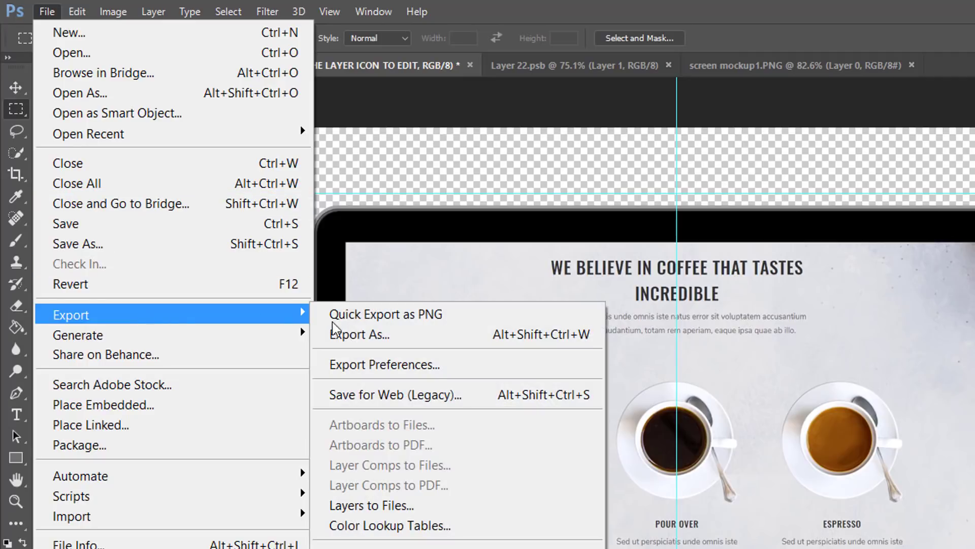
{"action": "left_click", "coordinate": [443, 397]}
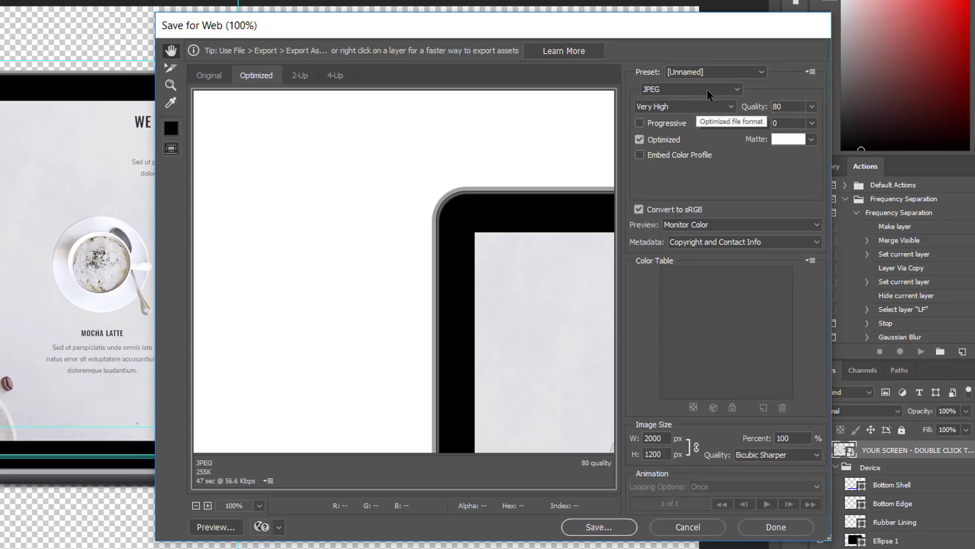
{"action": "left_click", "coordinate": [707, 90]}
{"action": "left_click", "coordinate": [687, 134]}
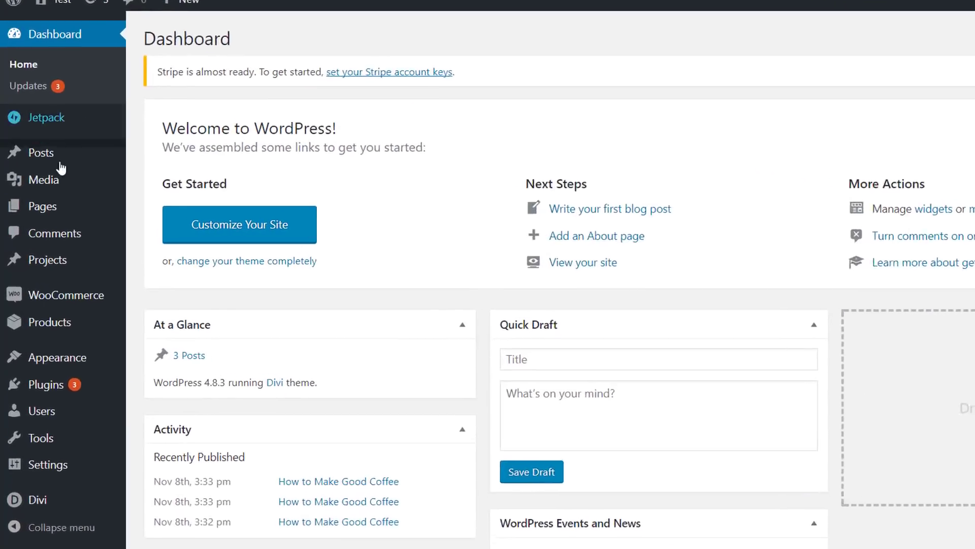
Step: In the WordPress dashboard, create a new page titled "Portfolio" and open it in the Divi Visual Builder
{"action": "mouse_move", "coordinate": [43, 218]}
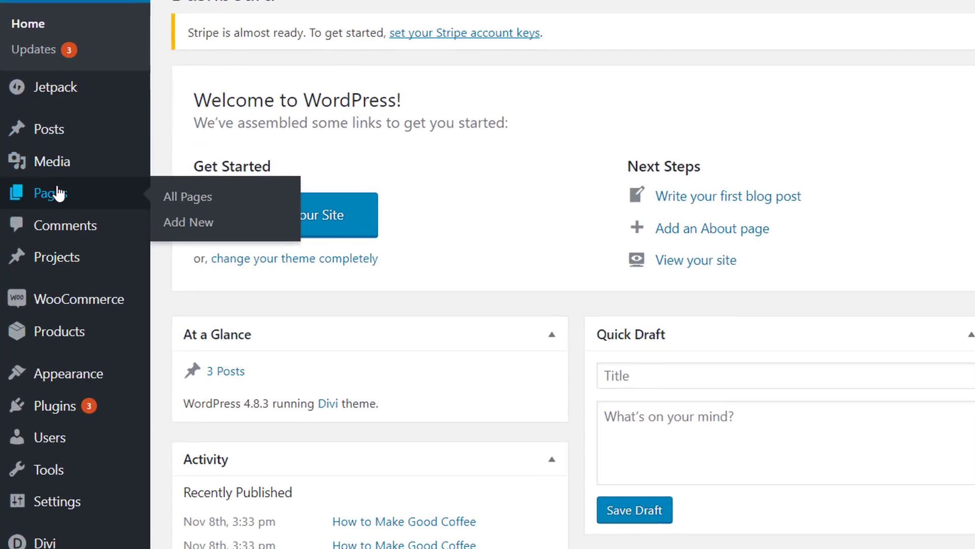
{"action": "left_click", "coordinate": [197, 224]}
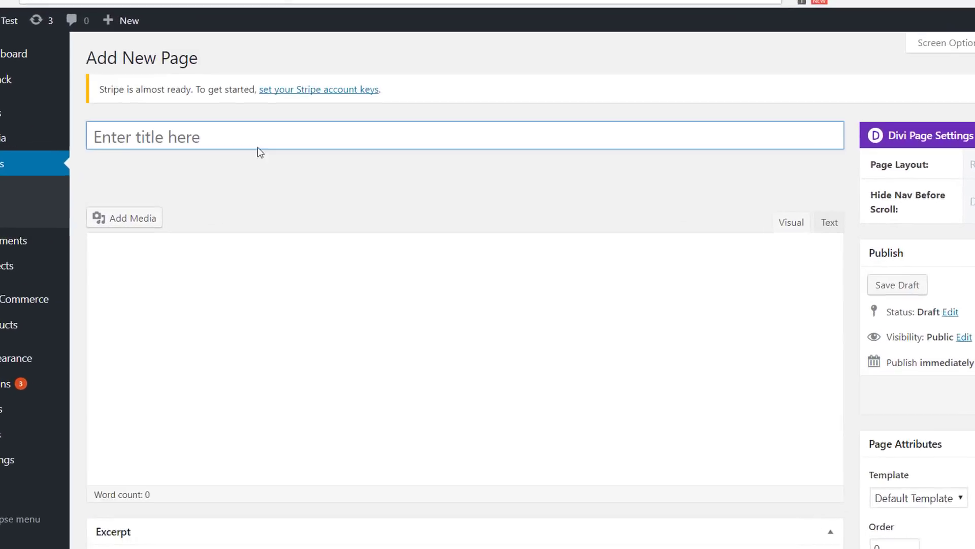
{"action": "type", "text": "P"}
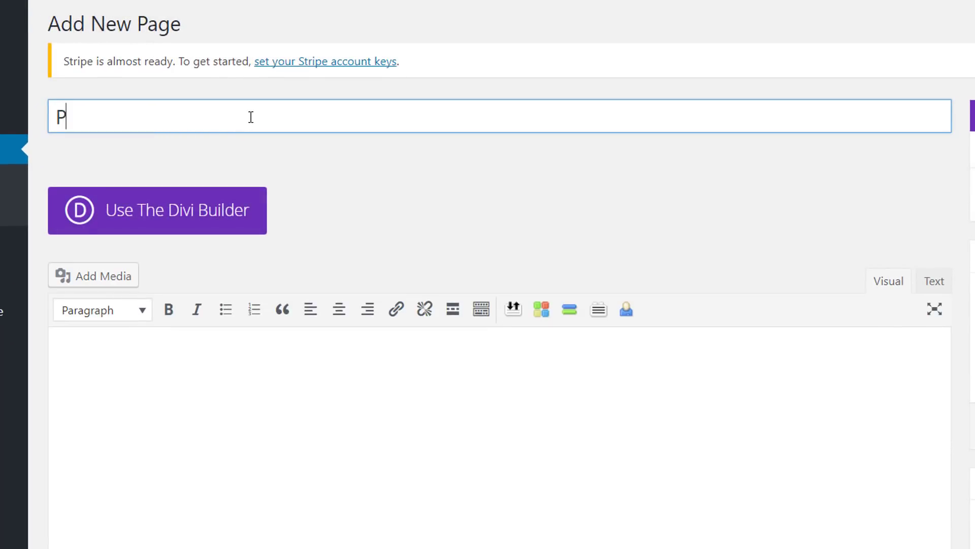
{"action": "type", "text": "ortfolio"}
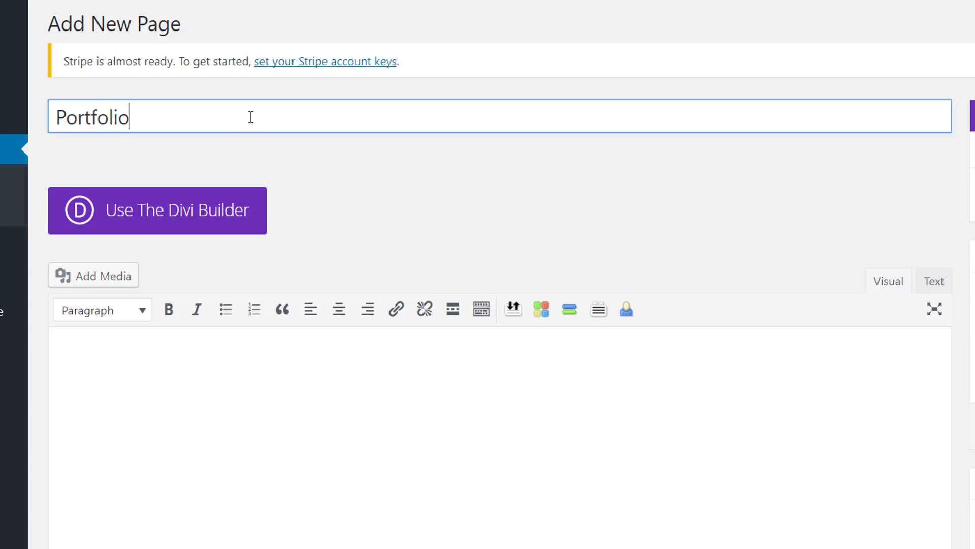
{"action": "left_click", "coordinate": [175, 222]}
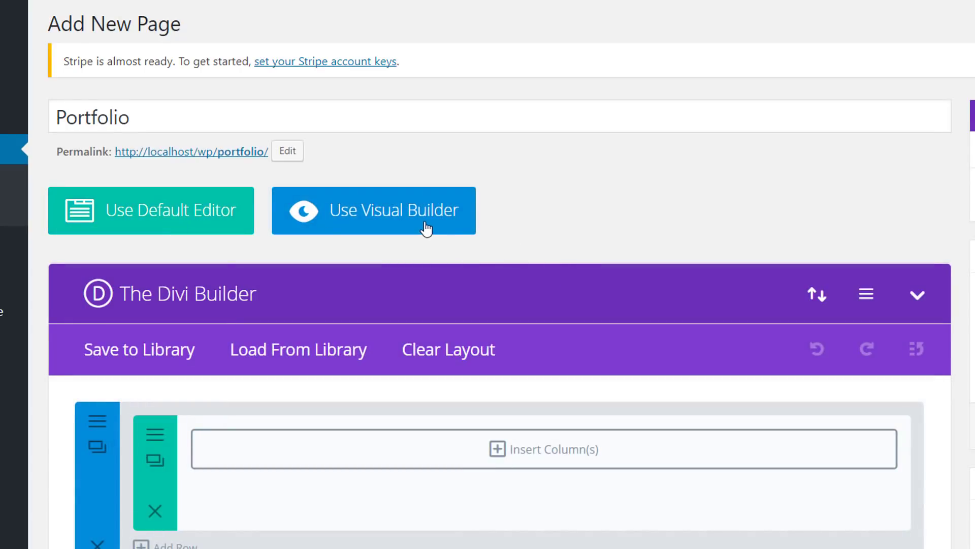
{"action": "left_click", "coordinate": [427, 226]}
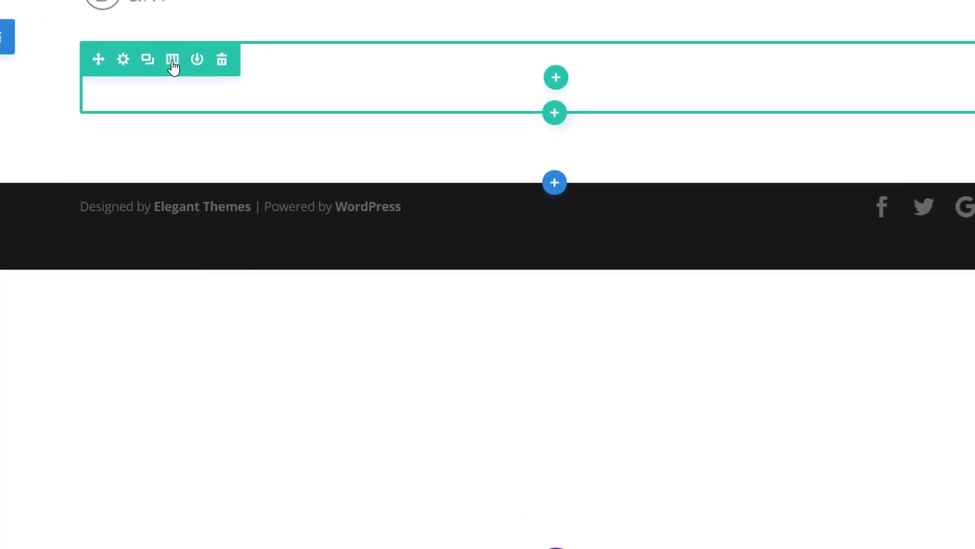
Step: Give the empty row a layout of two equal columns without inserting a module
{"action": "left_click", "coordinate": [172, 61]}
{"action": "left_click", "coordinate": [173, 165]}
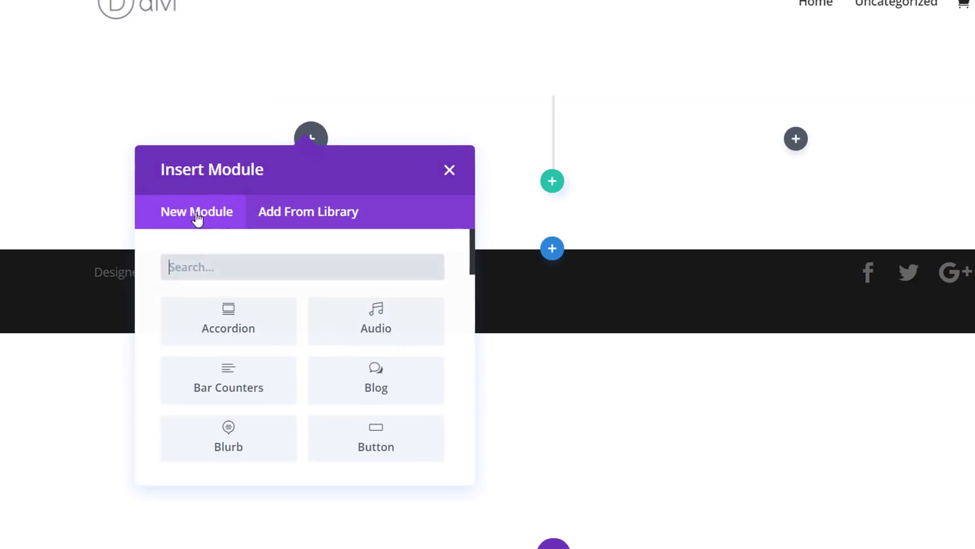
{"action": "left_click", "coordinate": [463, 173]}
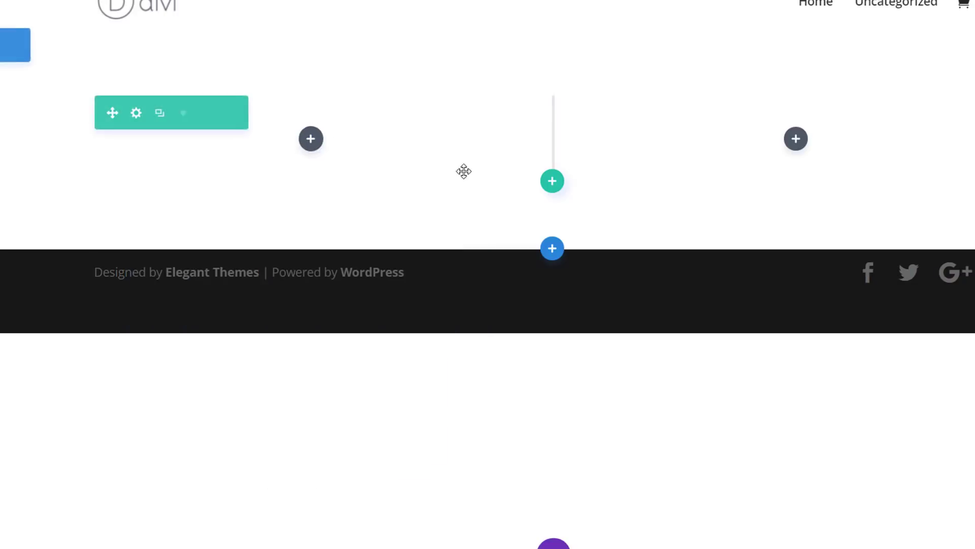
Step: Set the two-column row's background color to #035372 in its settings
{"action": "left_click", "coordinate": [135, 113]}
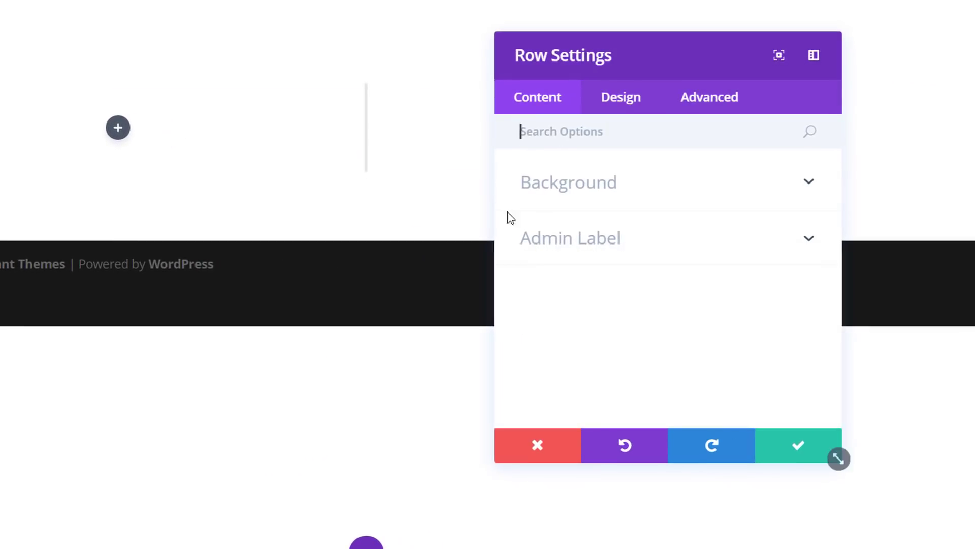
{"action": "left_click", "coordinate": [686, 197]}
{"action": "scroll", "coordinate": [685, 200], "scroll_direction": "down", "scroll_amount": 3}
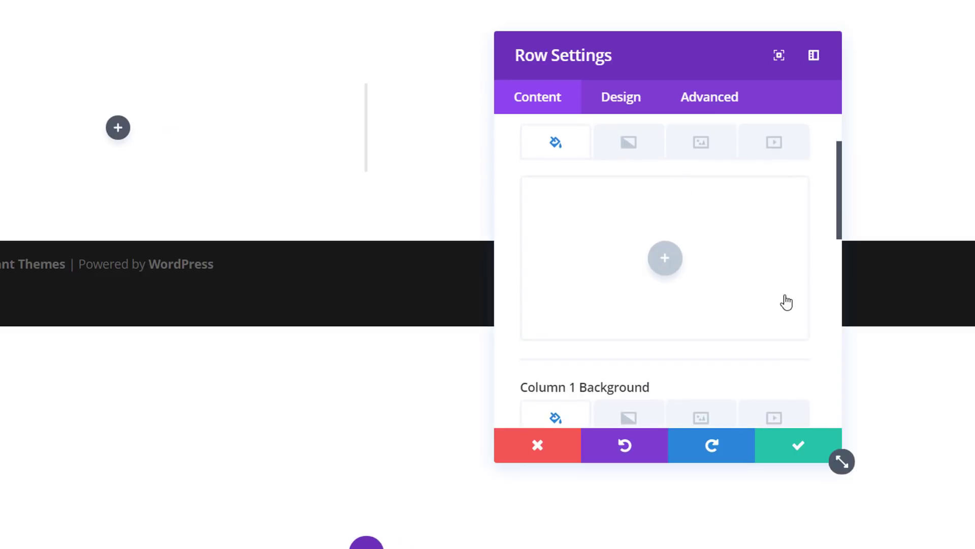
{"action": "left_click", "coordinate": [766, 277]}
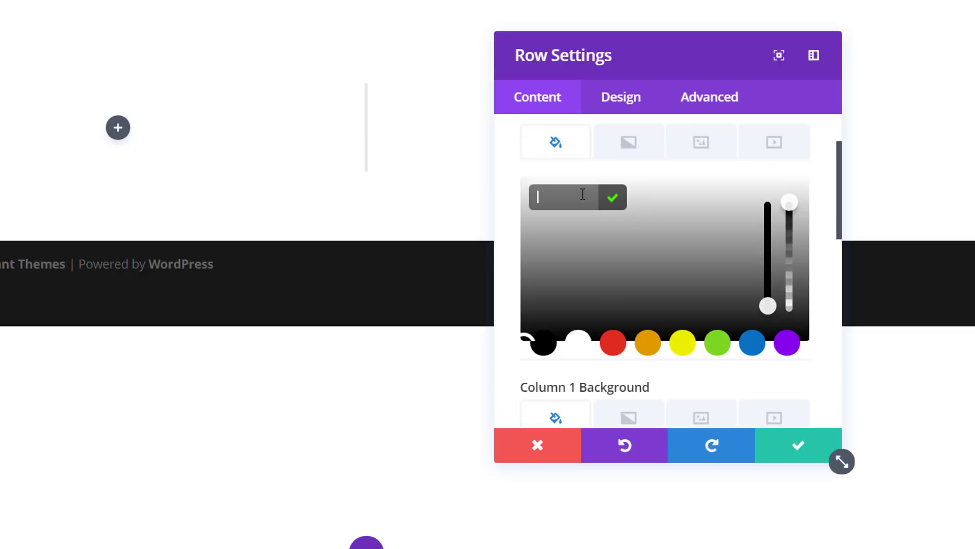
{"action": "type", "text": "#035372"}
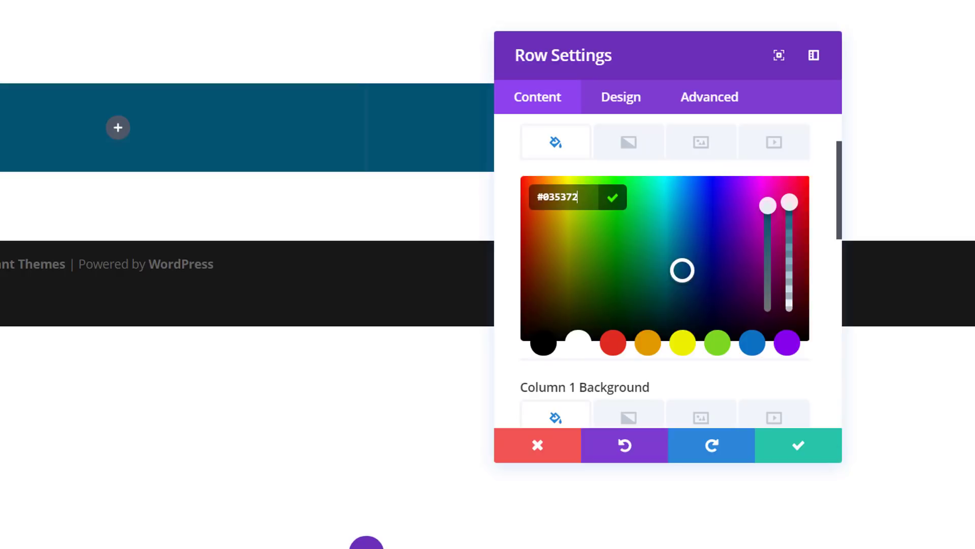
Step: Use mu1.png, the laptop mockup from the media library, as the row's background image
{"action": "left_click", "coordinate": [702, 148]}
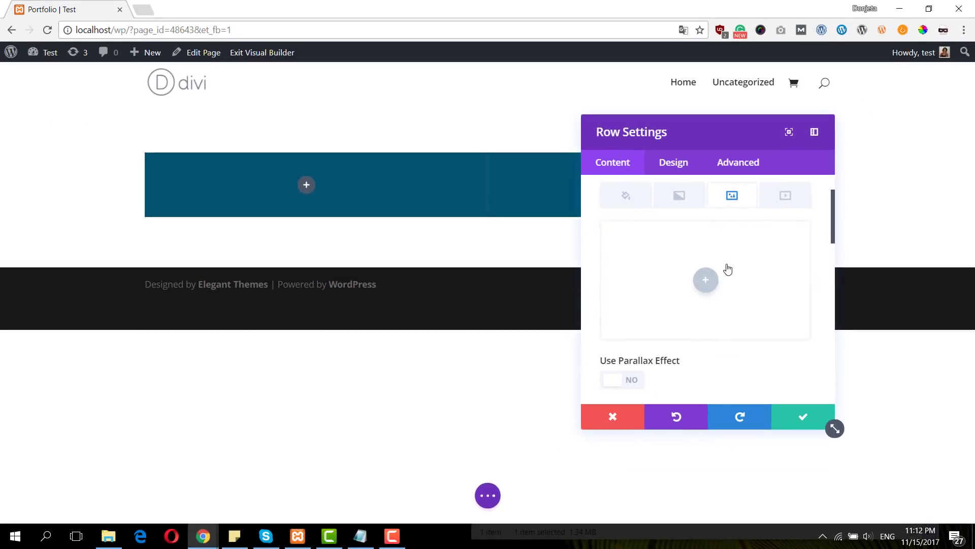
{"action": "left_click", "coordinate": [728, 269]}
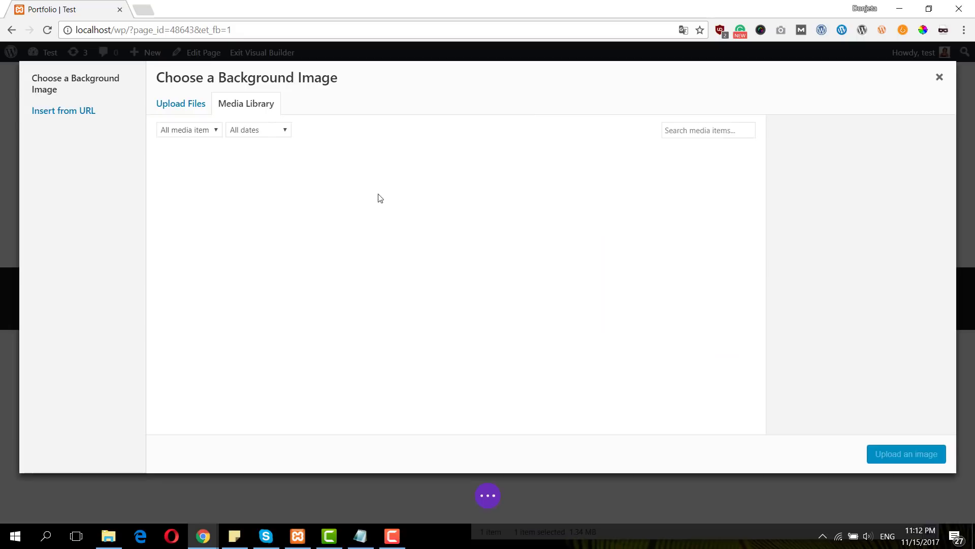
{"action": "left_click", "coordinate": [193, 189]}
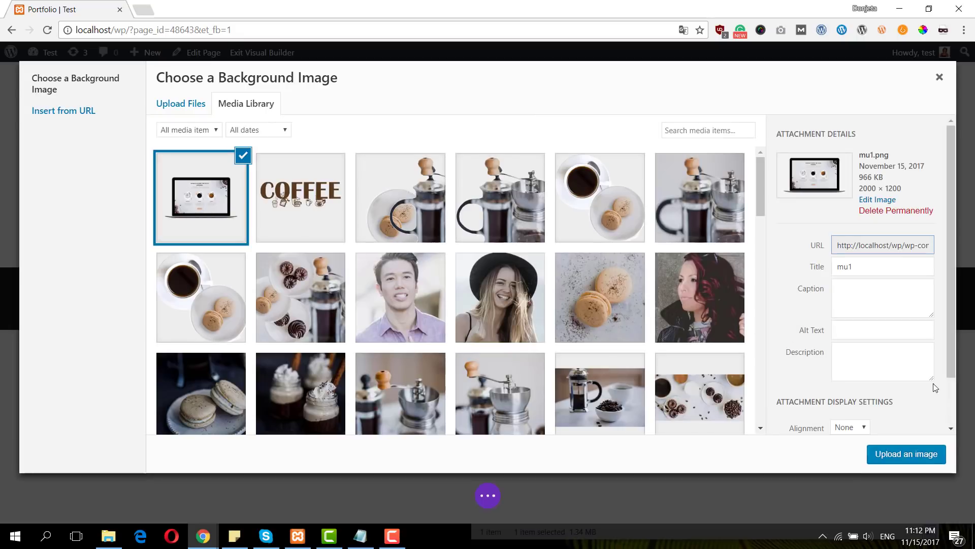
{"action": "left_click", "coordinate": [912, 455]}
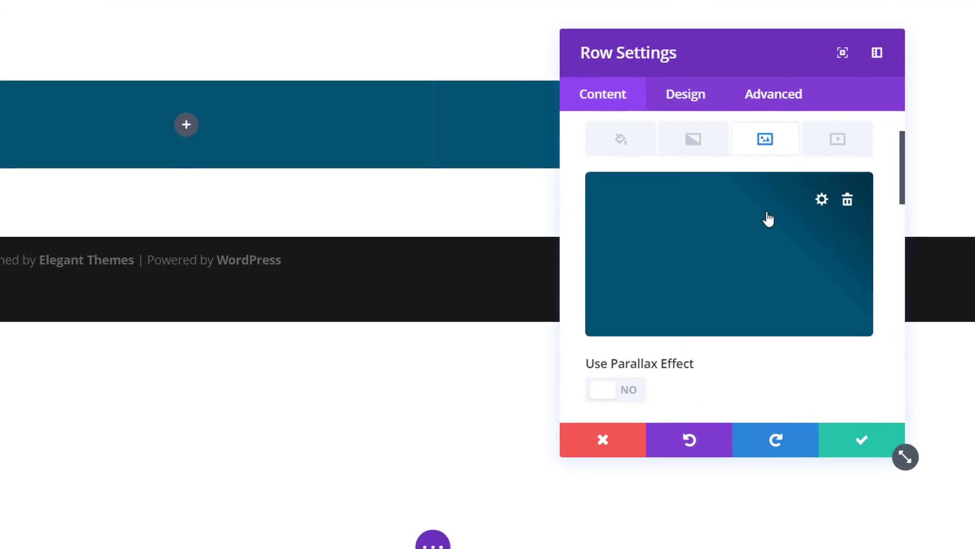
Step: Set the row's background image size to Fit, its position to Center and its repeat to No Repeat
{"action": "scroll", "coordinate": [761, 218], "scroll_direction": "down", "scroll_amount": 2}
{"action": "scroll", "coordinate": [761, 218], "scroll_direction": "down", "scroll_amount": 2}
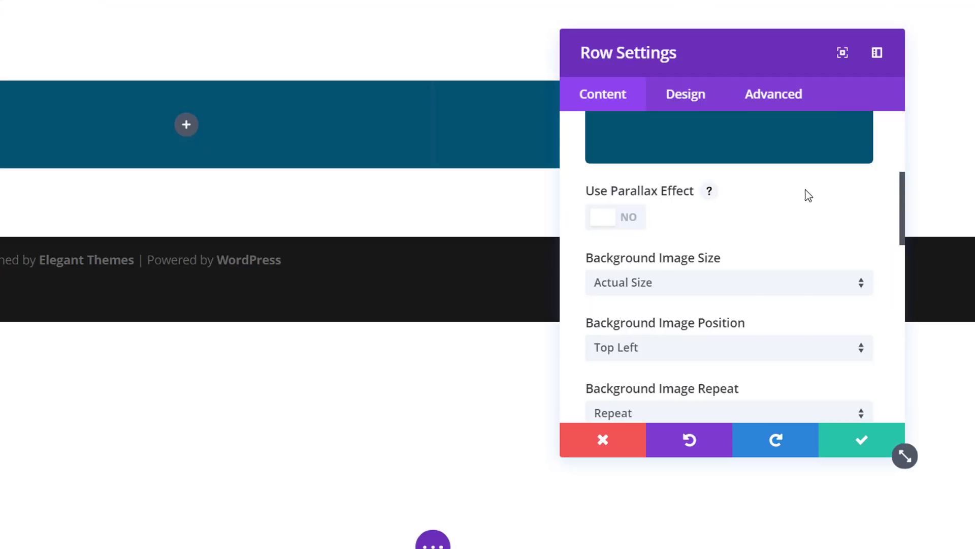
{"action": "left_click", "coordinate": [718, 283]}
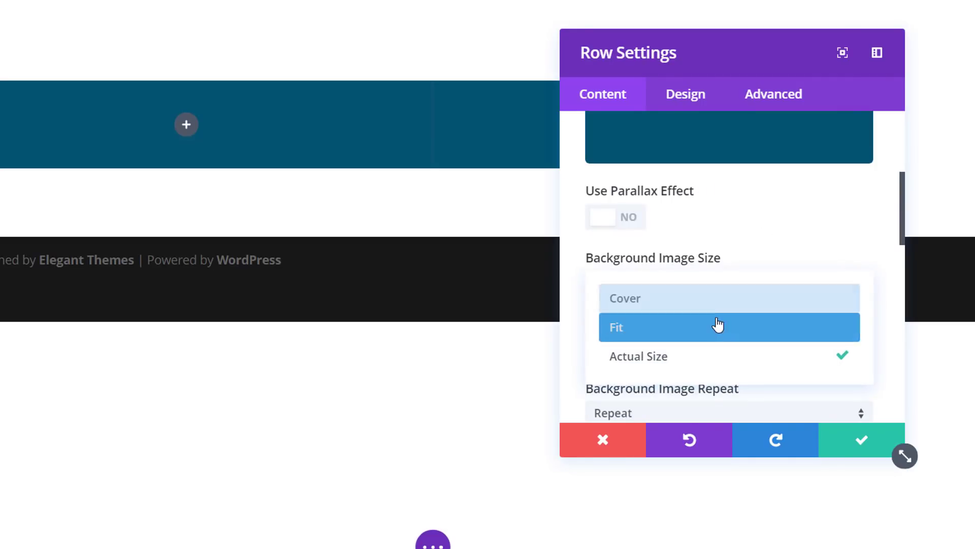
{"action": "left_click", "coordinate": [719, 326]}
{"action": "scroll", "coordinate": [717, 288], "scroll_direction": "down", "scroll_amount": 2}
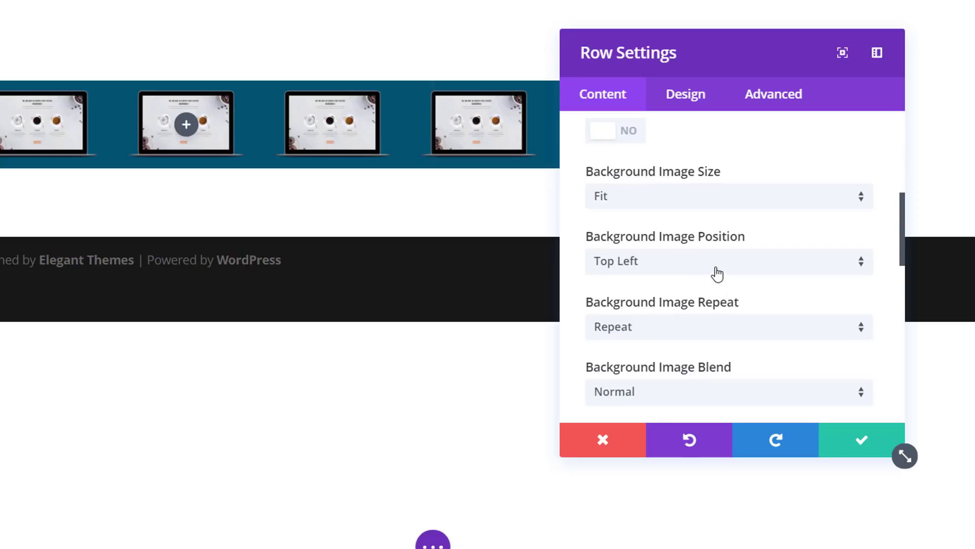
{"action": "left_click", "coordinate": [717, 274]}
{"action": "left_click", "coordinate": [701, 352]}
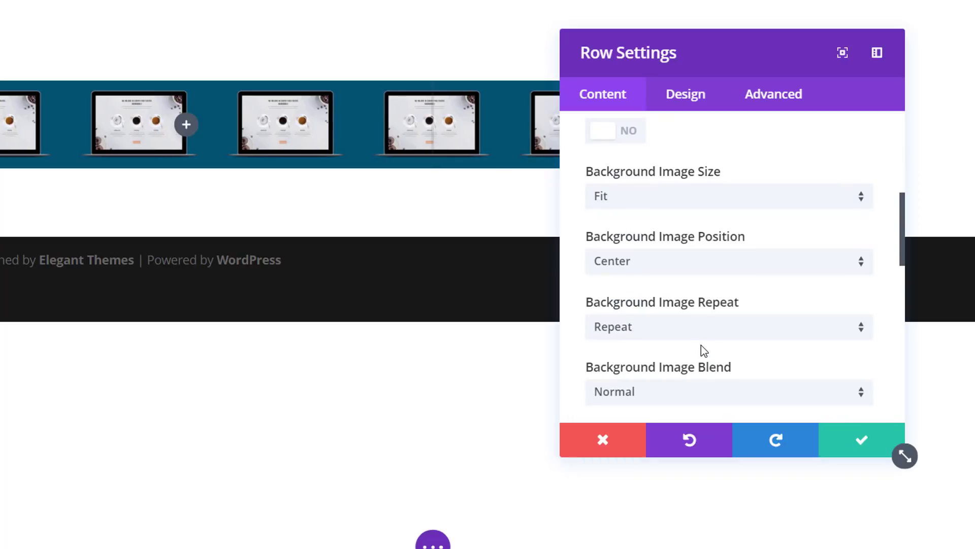
{"action": "left_click", "coordinate": [702, 340]}
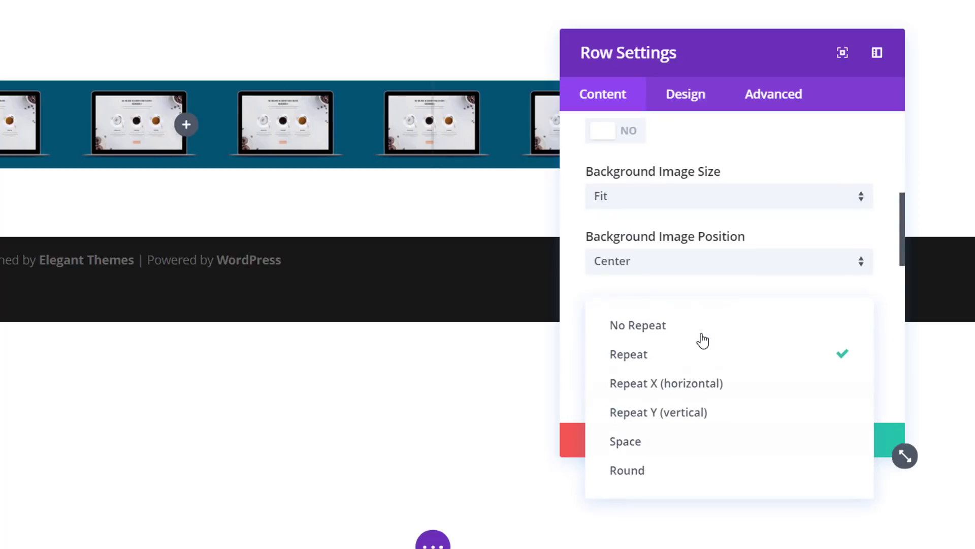
{"action": "left_click", "coordinate": [703, 327]}
{"action": "scroll", "coordinate": [704, 329], "scroll_direction": "down", "scroll_amount": 1}
{"action": "scroll", "coordinate": [703, 330], "scroll_direction": "down", "scroll_amount": 1}
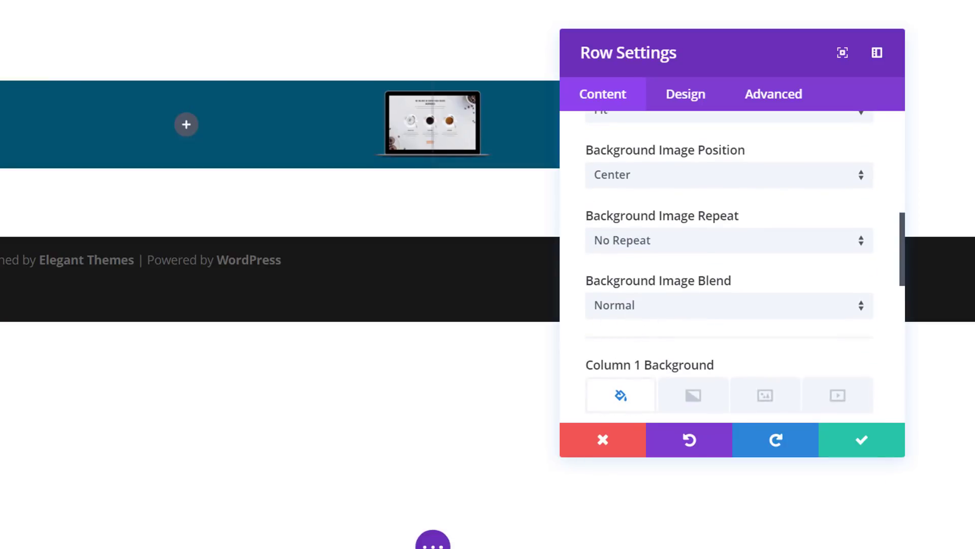
Step: Give column 2 of the row a dark blue background color with 0.85 opacity by pasting the copied RGBA value
{"action": "scroll", "coordinate": [686, 287], "scroll_direction": "down", "scroll_amount": 7}
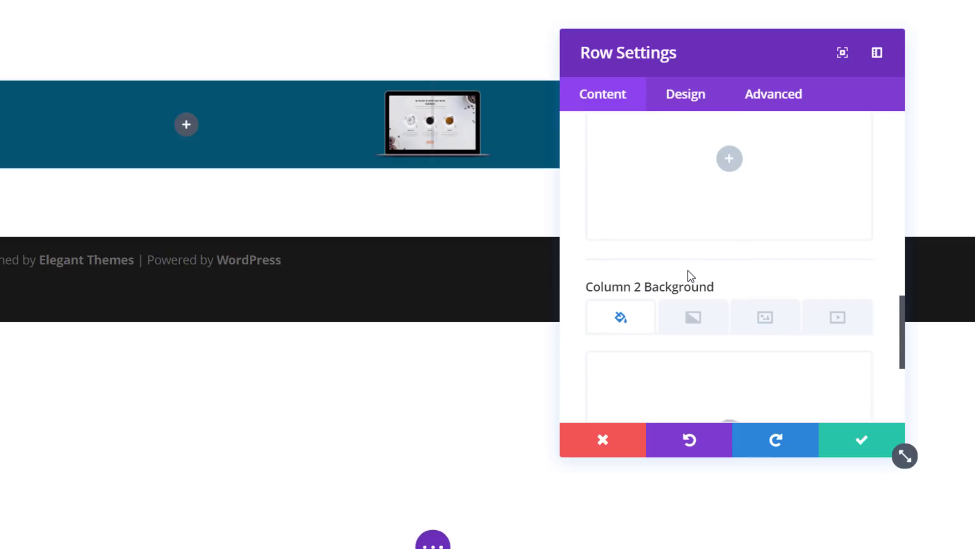
{"action": "scroll", "coordinate": [687, 271], "scroll_direction": "down", "scroll_amount": 2}
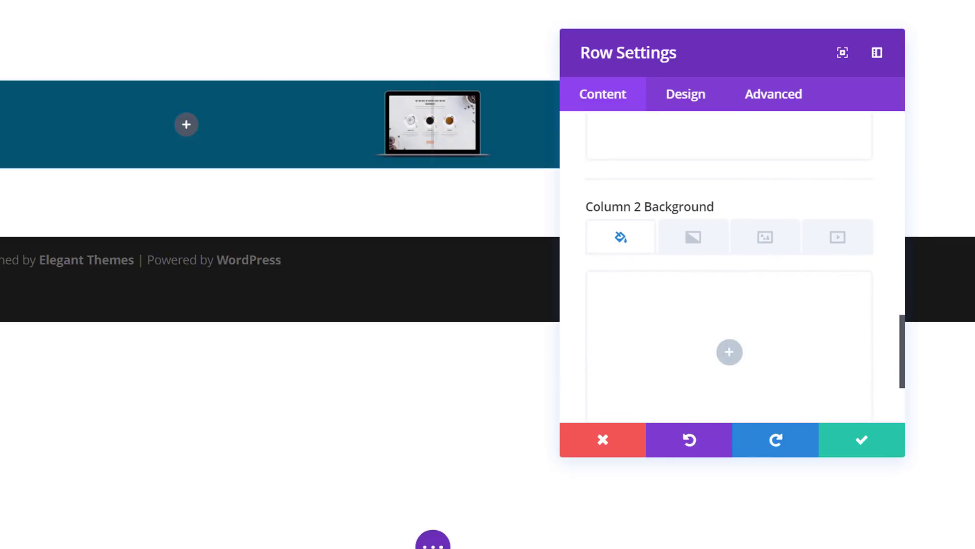
{"action": "left_click", "coordinate": [732, 352]}
{"action": "key", "text": "ctrl+v"}
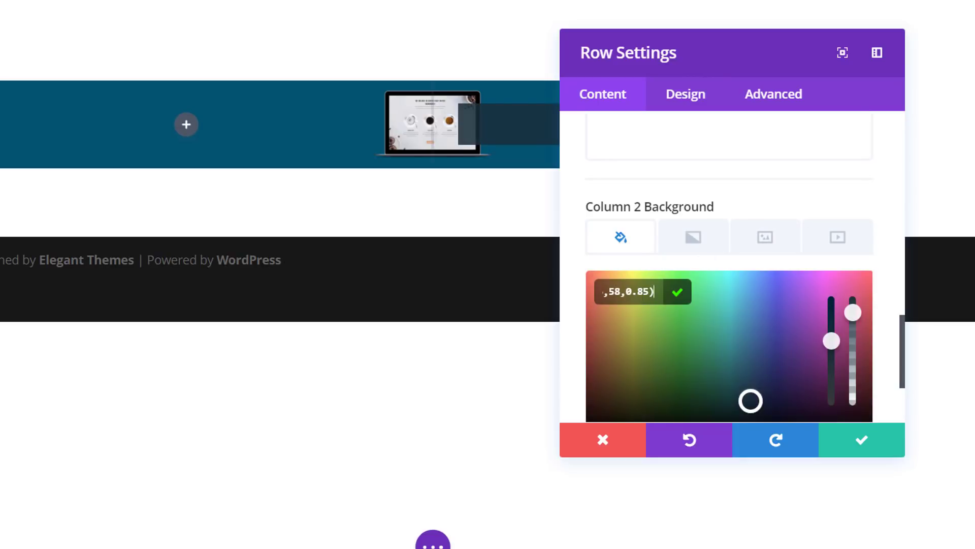
{"action": "left_click", "coordinate": [870, 200]}
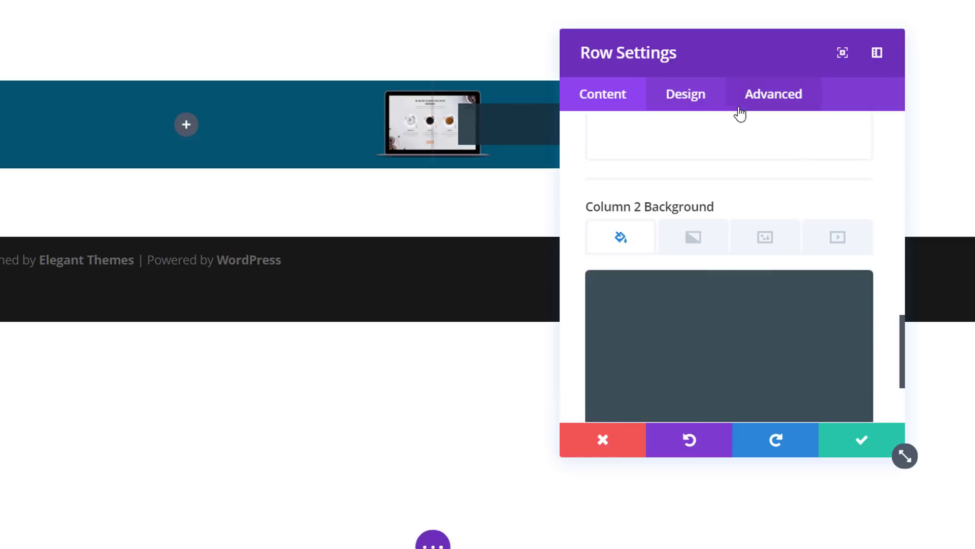
Step: Make the row fullwidth and enable a custom gutter width of 1 in its sizing options
{"action": "left_click", "coordinate": [711, 102]}
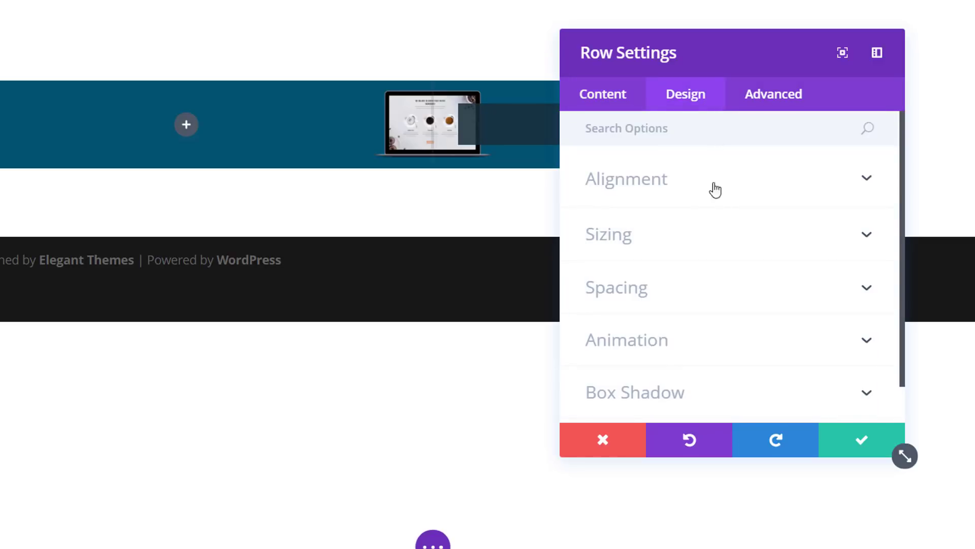
{"action": "left_click", "coordinate": [721, 245]}
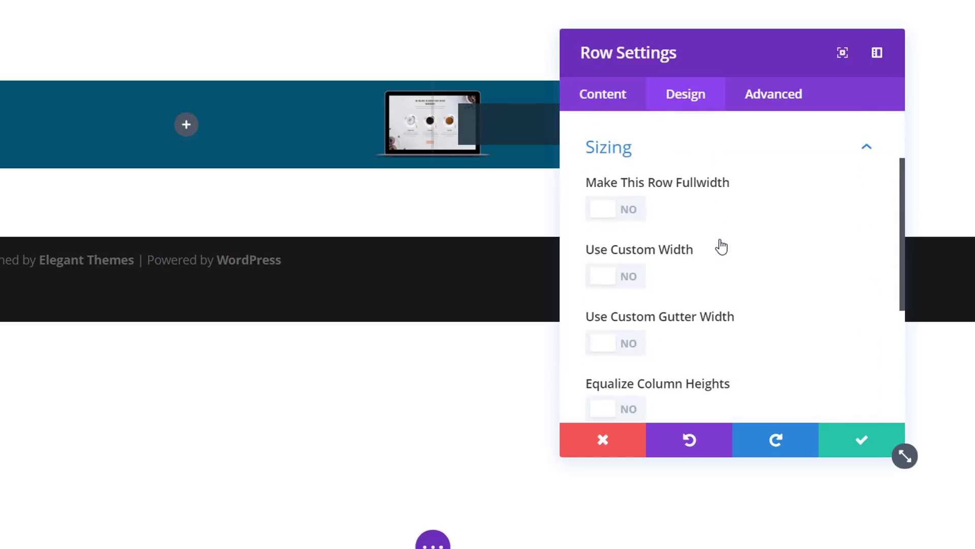
{"action": "left_click", "coordinate": [638, 215]}
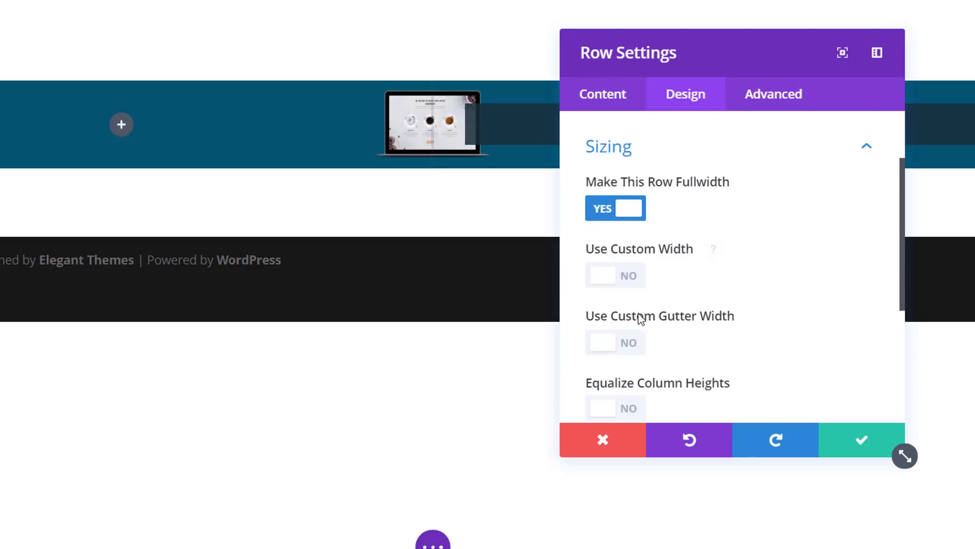
{"action": "left_click", "coordinate": [633, 347]}
{"action": "scroll", "coordinate": [675, 345], "scroll_direction": "down", "scroll_amount": 2}
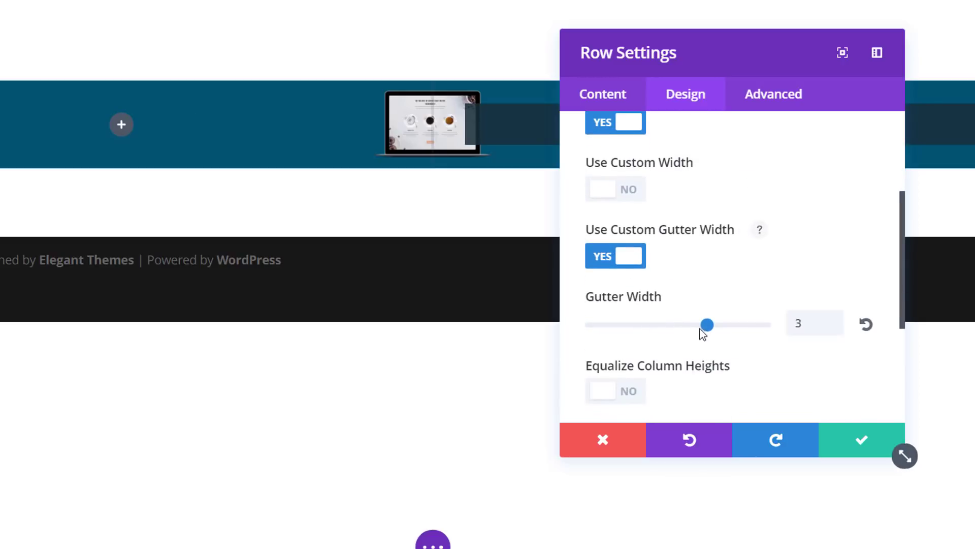
{"action": "left_click_drag", "start_coordinate": [706, 328], "coordinate": [591, 325]}
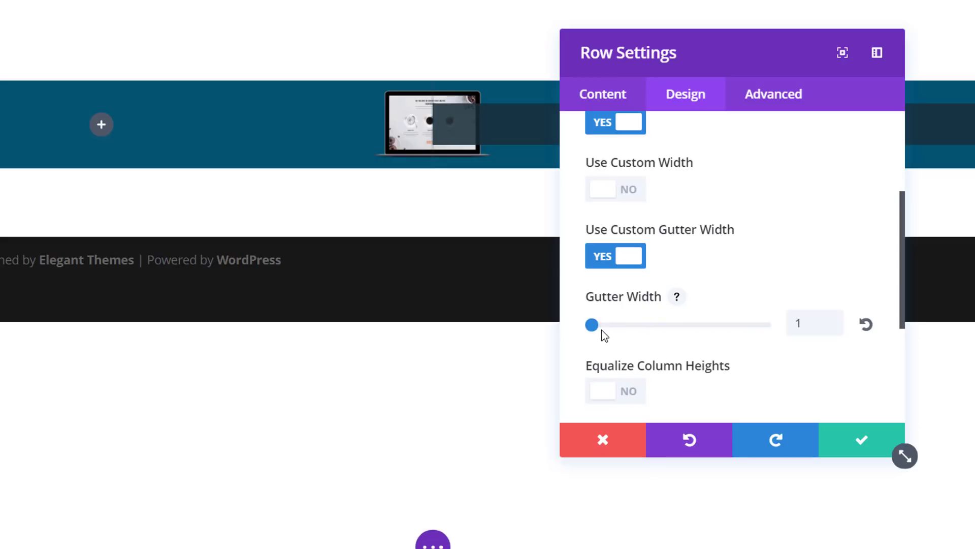
Step: Set the row's custom top and bottom padding to 0px
{"action": "scroll", "coordinate": [775, 279], "scroll_direction": "down", "scroll_amount": 4}
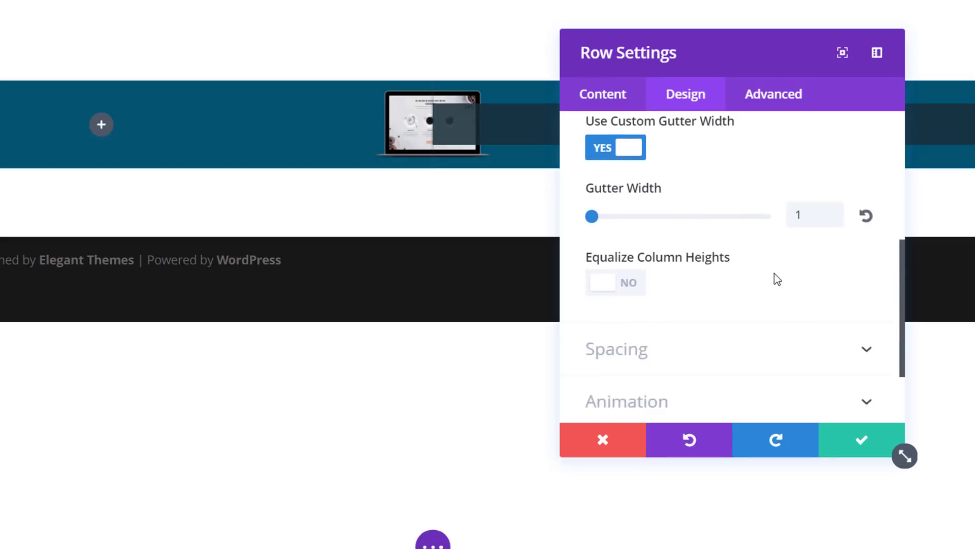
{"action": "left_click", "coordinate": [761, 255]}
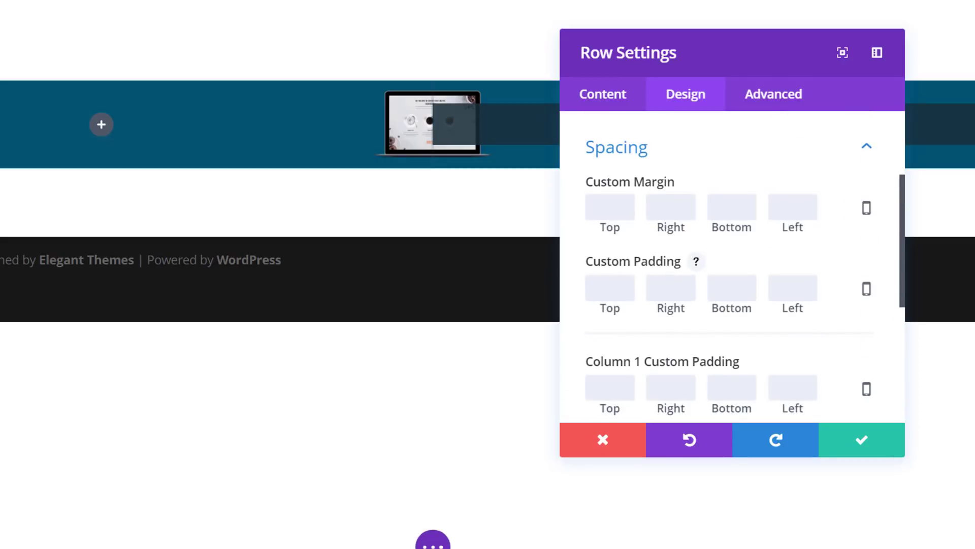
{"action": "left_click", "coordinate": [612, 268]}
{"action": "type", "text": "0"}
{"action": "key", "text": "Down"}
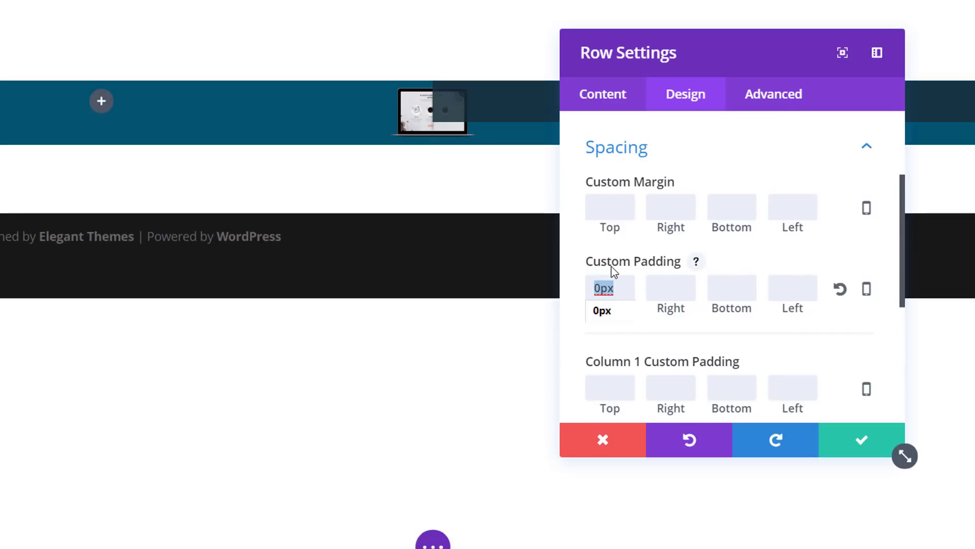
{"action": "left_click", "coordinate": [726, 288]}
{"action": "type", "text": "0px"}
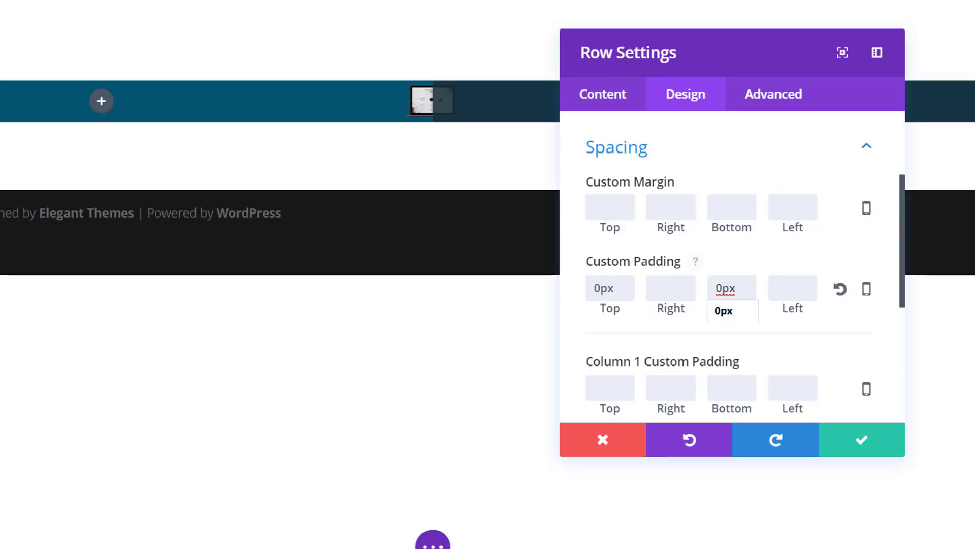
Step: Disable the row on phone and tablet, and save the row settings
{"action": "left_click", "coordinate": [807, 104]}
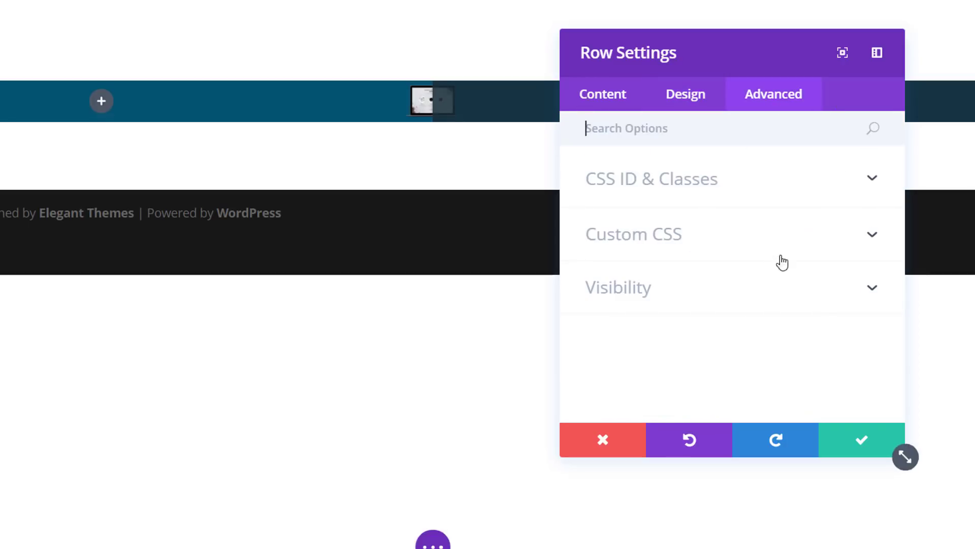
{"action": "left_click", "coordinate": [749, 287]}
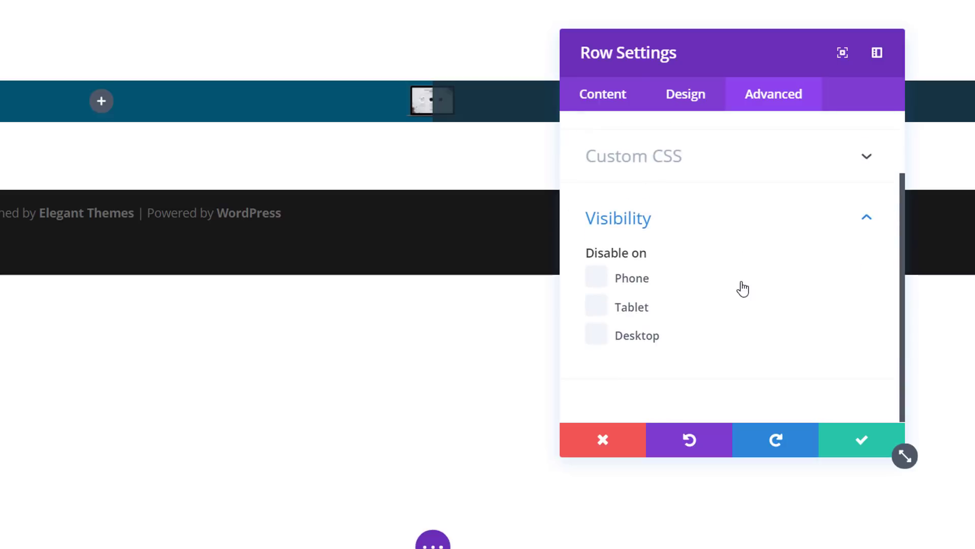
{"action": "left_click", "coordinate": [599, 287]}
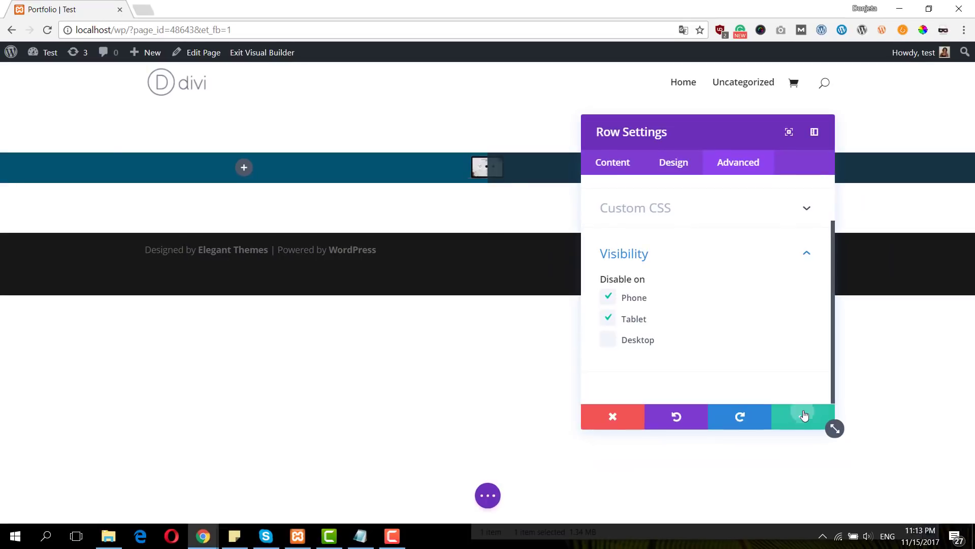
{"action": "left_click", "coordinate": [805, 416]}
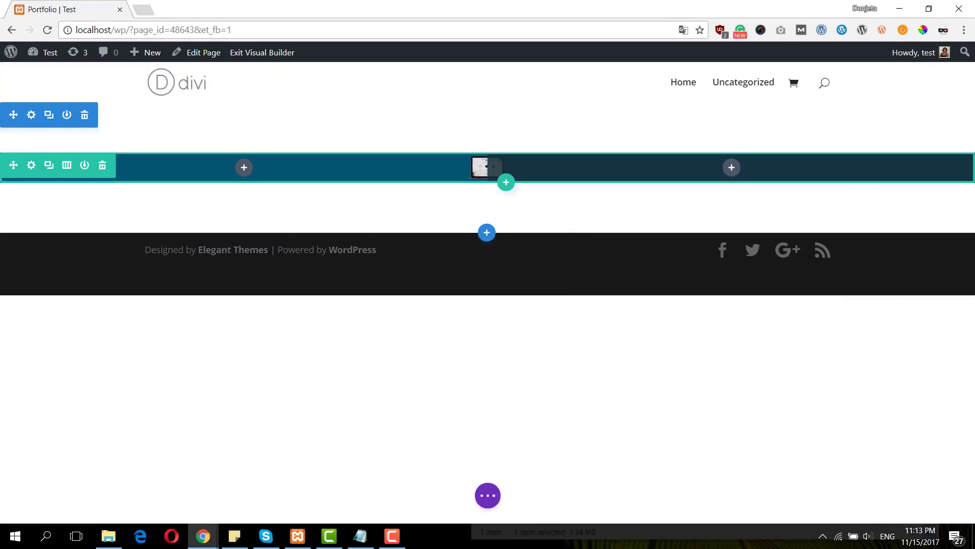
Step: Insert a Text module into the row's second column with the content "Project #1"
{"action": "left_click", "coordinate": [729, 170]}
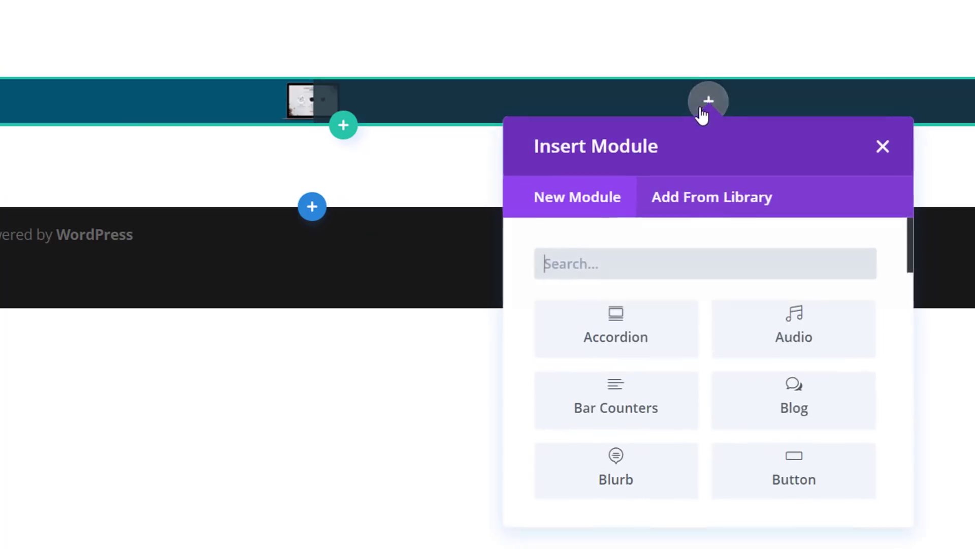
{"action": "type", "text": "Text"}
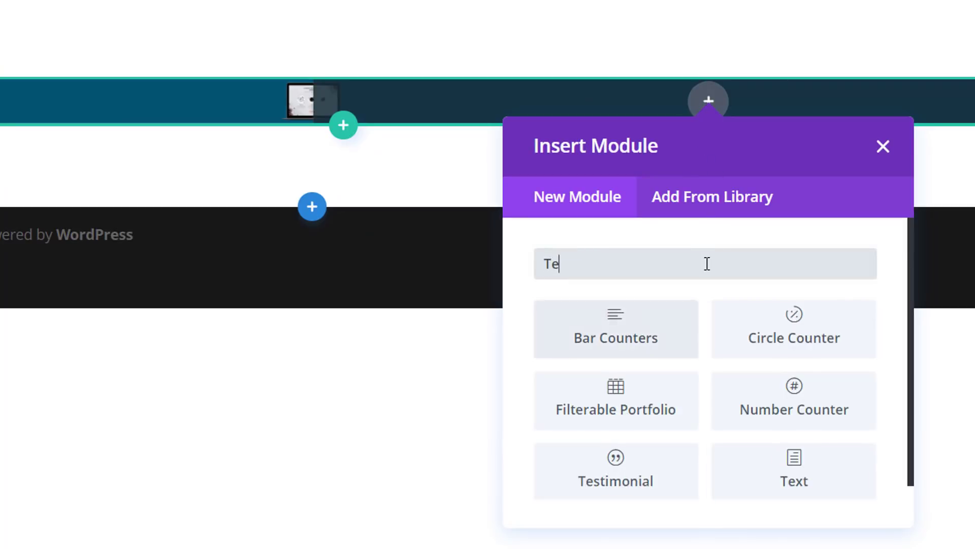
{"action": "left_click", "coordinate": [659, 330]}
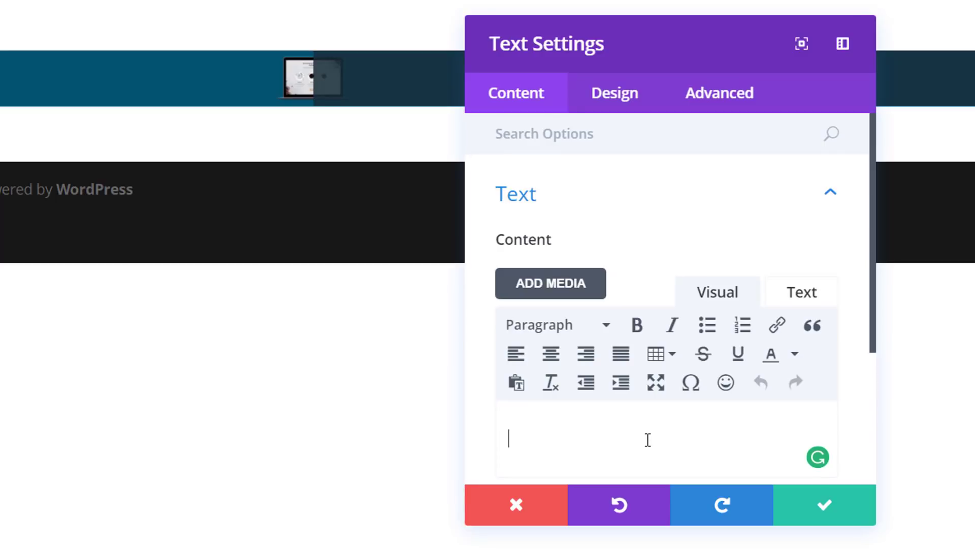
{"action": "type", "text": "Project #1"}
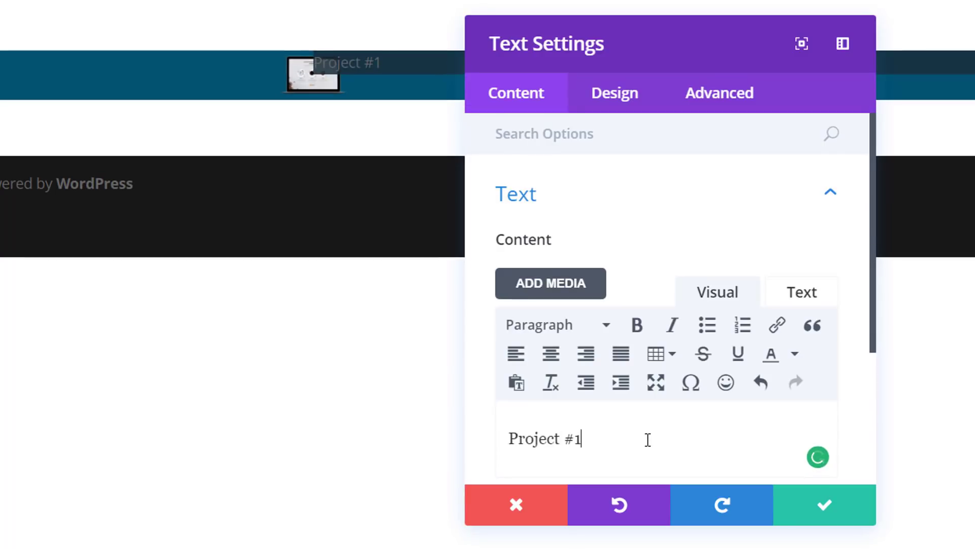
Step: Set the Text module's font to Cormorant Unicase in its text design options
{"action": "left_click", "coordinate": [629, 106]}
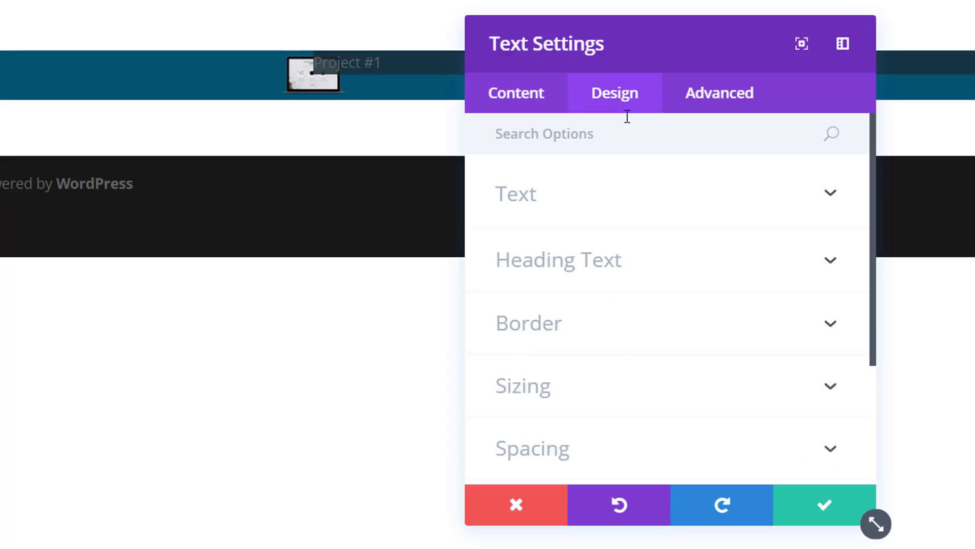
{"action": "left_click", "coordinate": [626, 192]}
{"action": "left_click", "coordinate": [589, 350]}
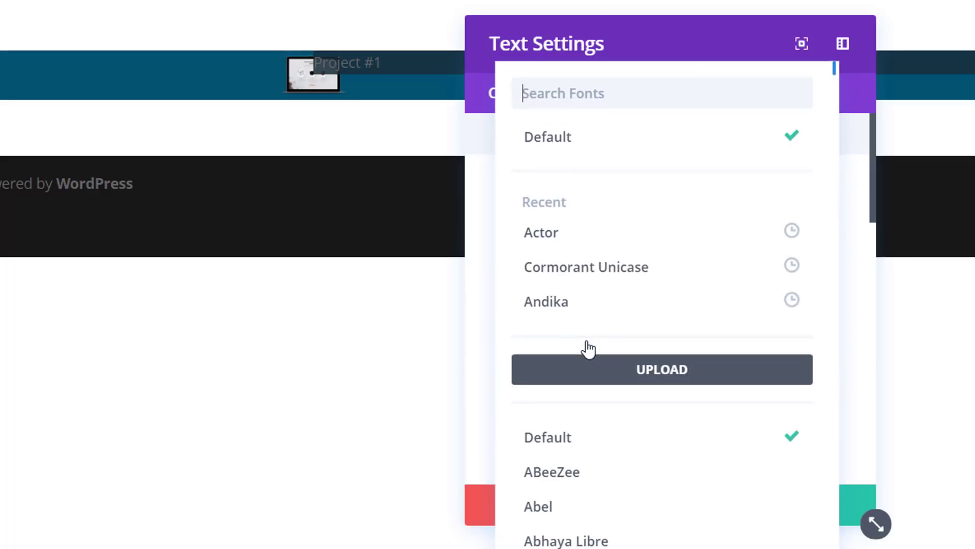
{"action": "type", "text": "Cormorant"}
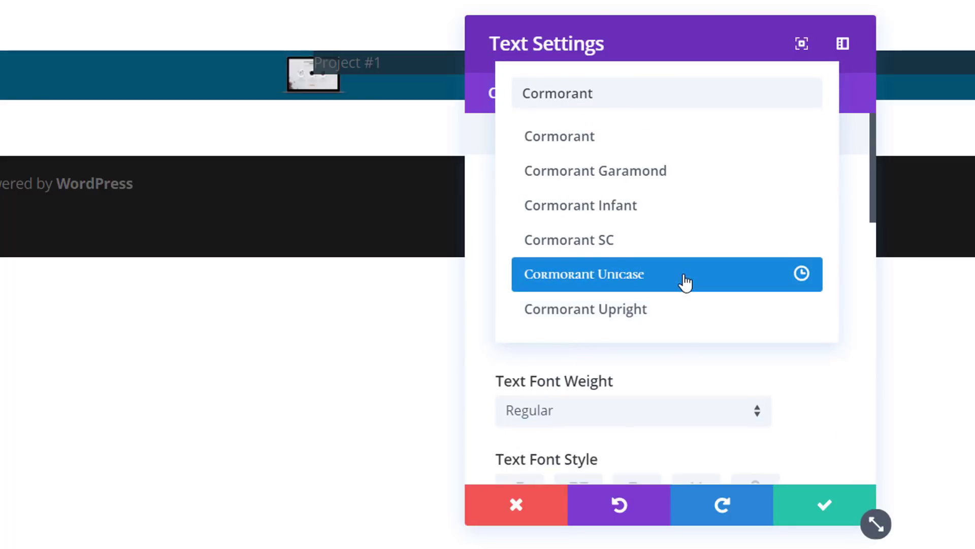
{"action": "left_click", "coordinate": [686, 281]}
{"action": "scroll", "coordinate": [649, 355], "scroll_direction": "down", "scroll_amount": 4}
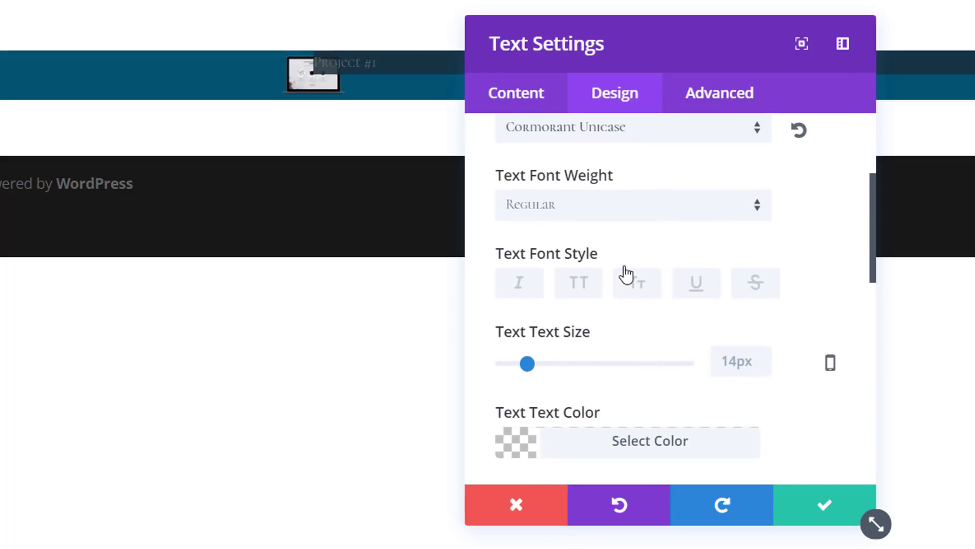
Step: Set the "Project #1" text's font weight to Bold and its text size to 70px
{"action": "left_click", "coordinate": [641, 219]}
{"action": "left_click", "coordinate": [605, 364]}
{"action": "left_click", "coordinate": [742, 364]}
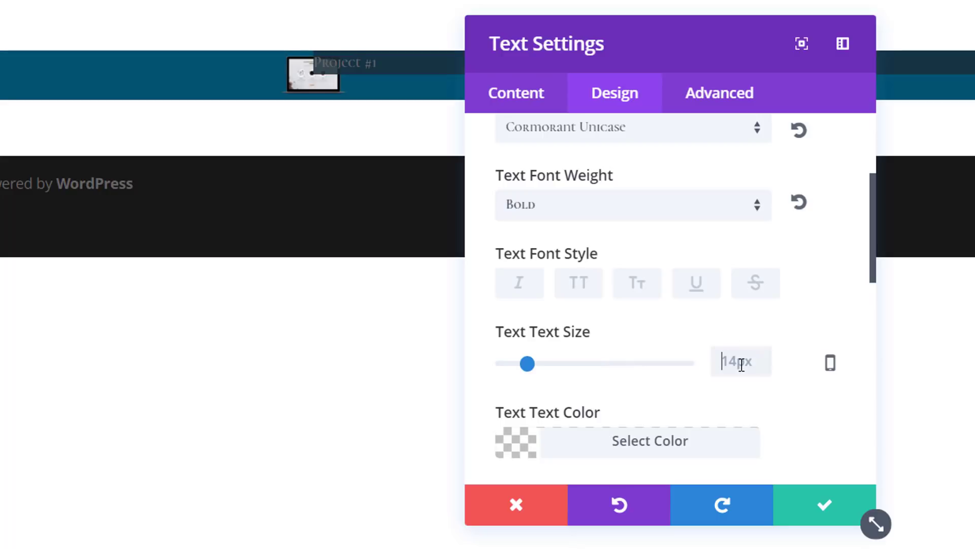
{"action": "type", "text": "70"}
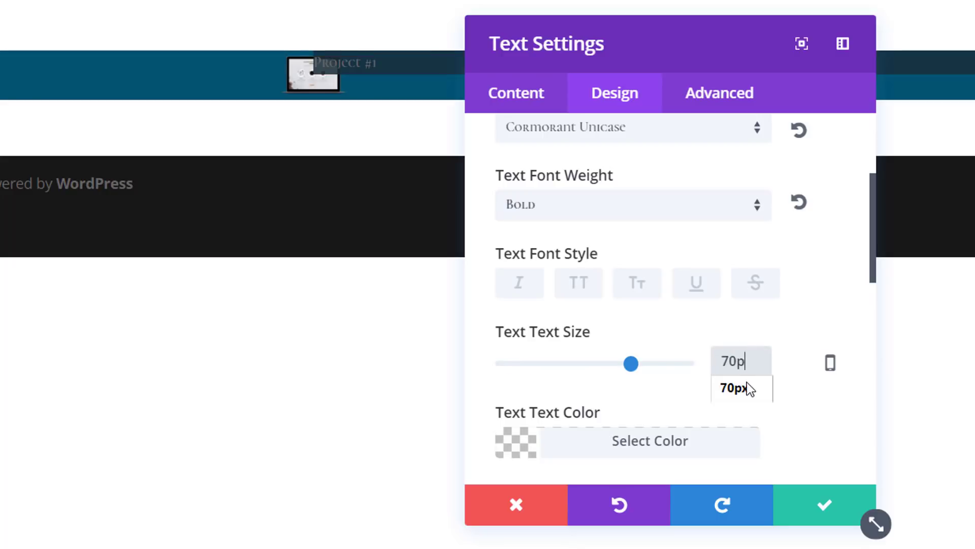
{"action": "type", "text": "p"}
{"action": "left_click", "coordinate": [735, 389]}
{"action": "scroll", "coordinate": [726, 391], "scroll_direction": "down", "scroll_amount": 1}
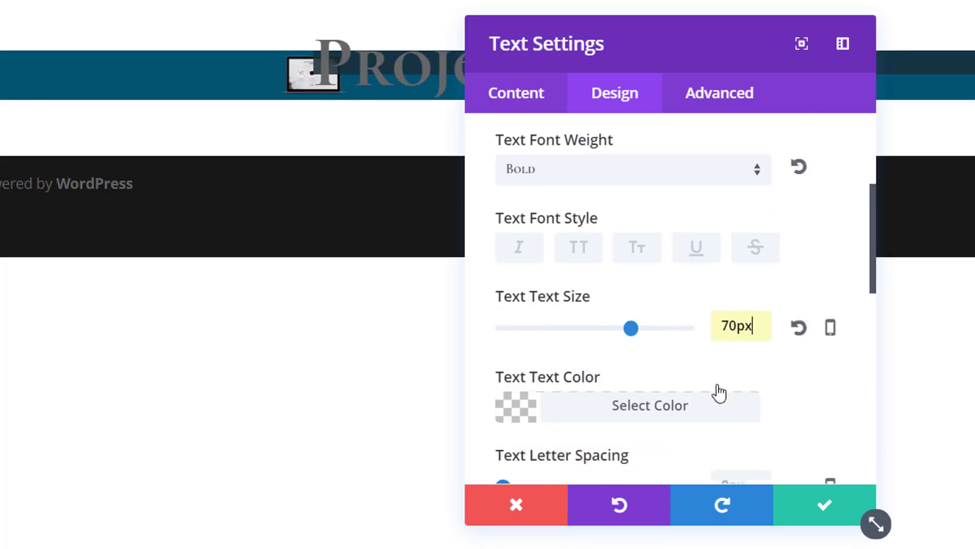
Step: Set the "Project #1" text color to white (#ffffff)
{"action": "scroll", "coordinate": [685, 373], "scroll_direction": "down", "scroll_amount": 1}
{"action": "left_click", "coordinate": [651, 353]}
{"action": "scroll", "coordinate": [594, 386], "scroll_direction": "down", "scroll_amount": 3}
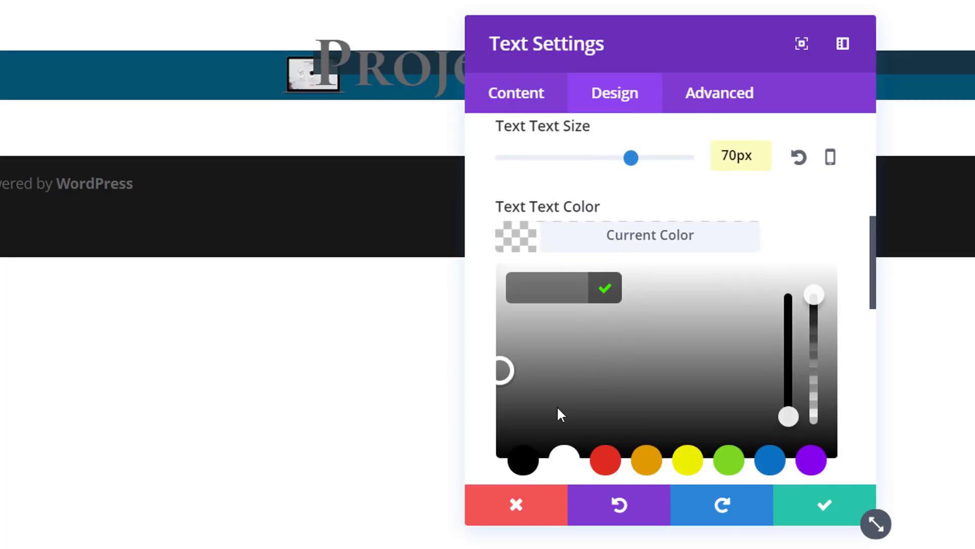
{"action": "left_click", "coordinate": [564, 459]}
{"action": "scroll", "coordinate": [767, 254], "scroll_direction": "down", "scroll_amount": 2}
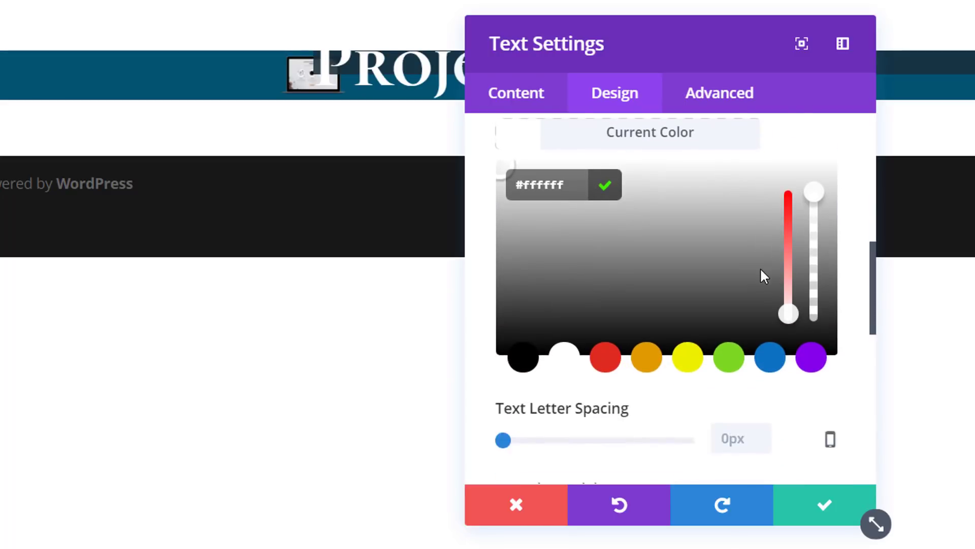
Step: Set the "Project #1" text's line height to 1em and its text orientation to left
{"action": "scroll", "coordinate": [731, 294], "scroll_direction": "down", "scroll_amount": 2}
{"action": "left_click_drag", "start_coordinate": [544, 419], "coordinate": [496, 421]}
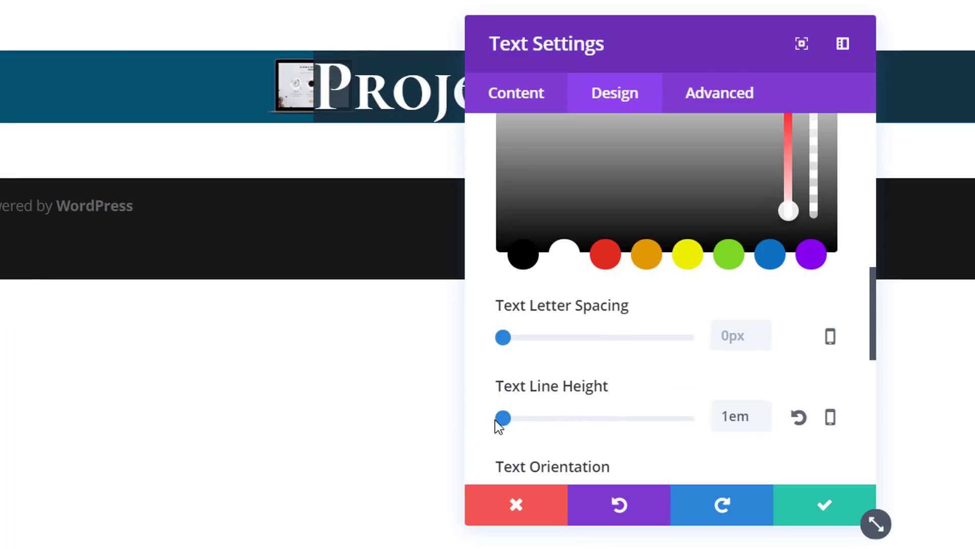
{"action": "scroll", "coordinate": [652, 394], "scroll_direction": "down", "scroll_amount": 4}
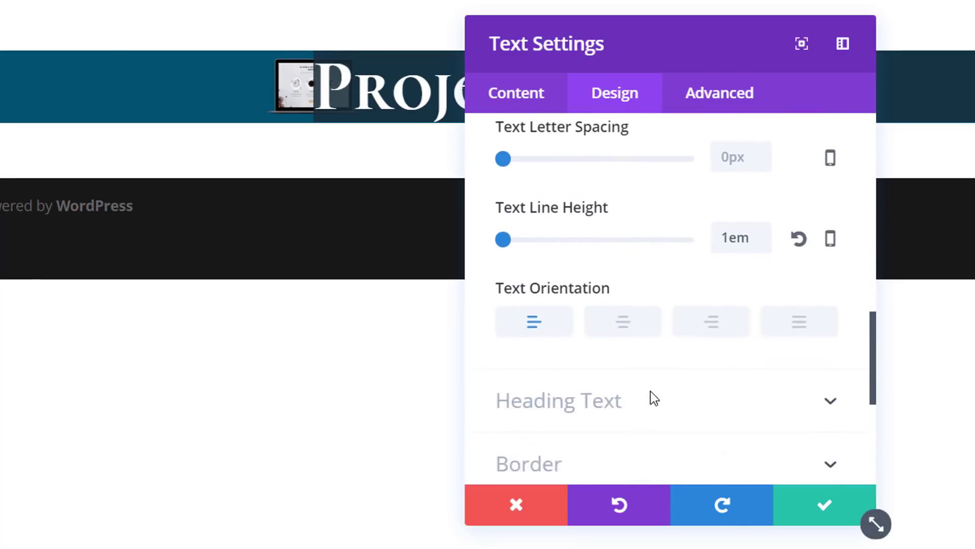
{"action": "left_click", "coordinate": [541, 299]}
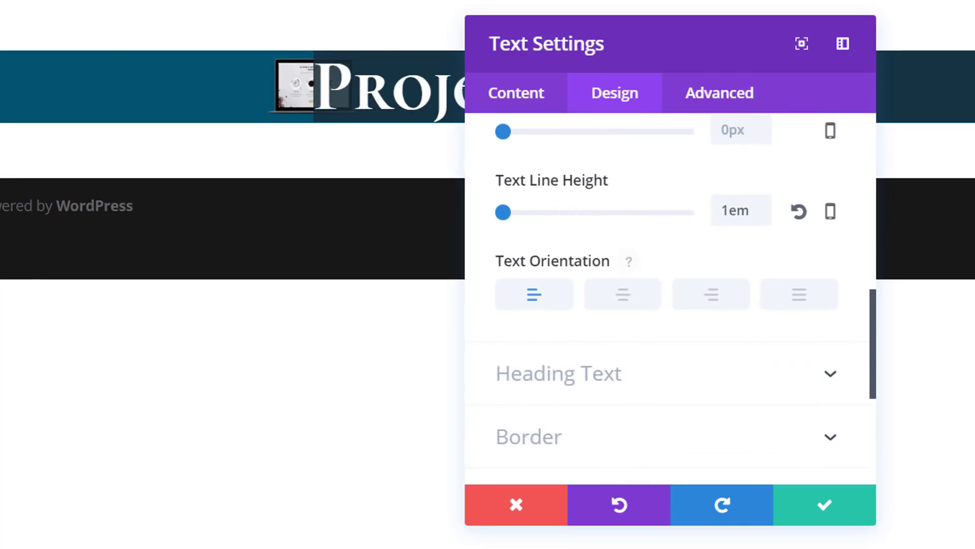
Step: Set the module's custom padding to 150px top, 50px bottom and 50px left, and save the text settings
{"action": "scroll", "coordinate": [760, 404], "scroll_direction": "down", "scroll_amount": 4}
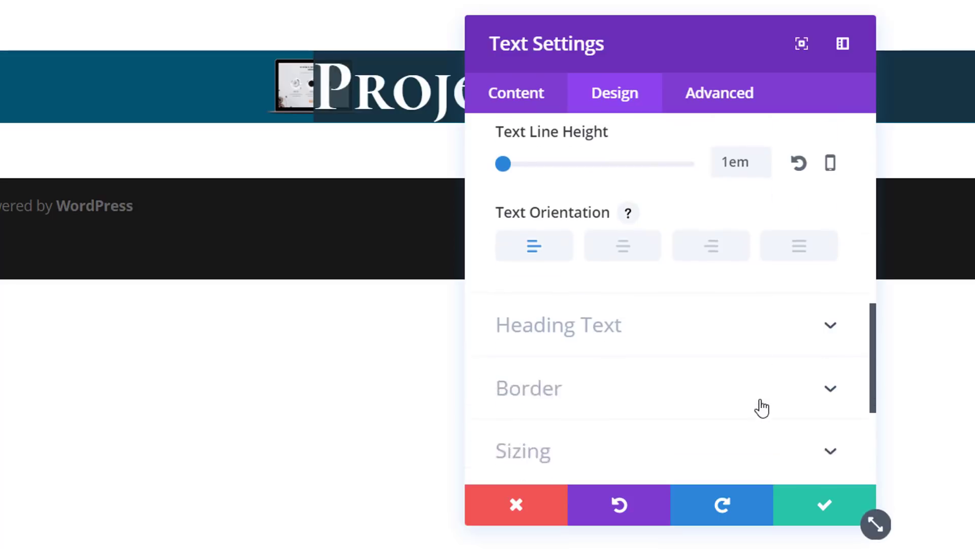
{"action": "left_click", "coordinate": [664, 363]}
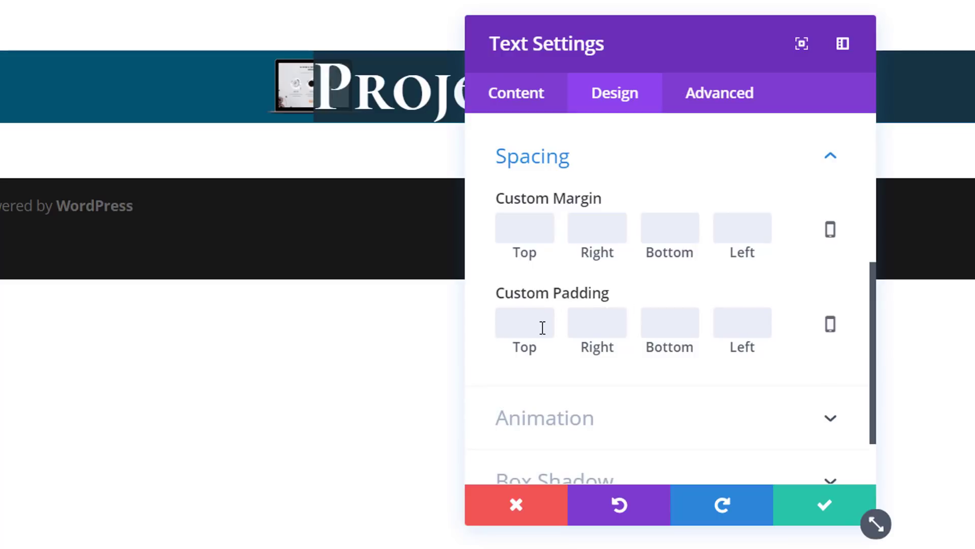
{"action": "type", "text": "150px"}
{"action": "key", "text": "Tab"}
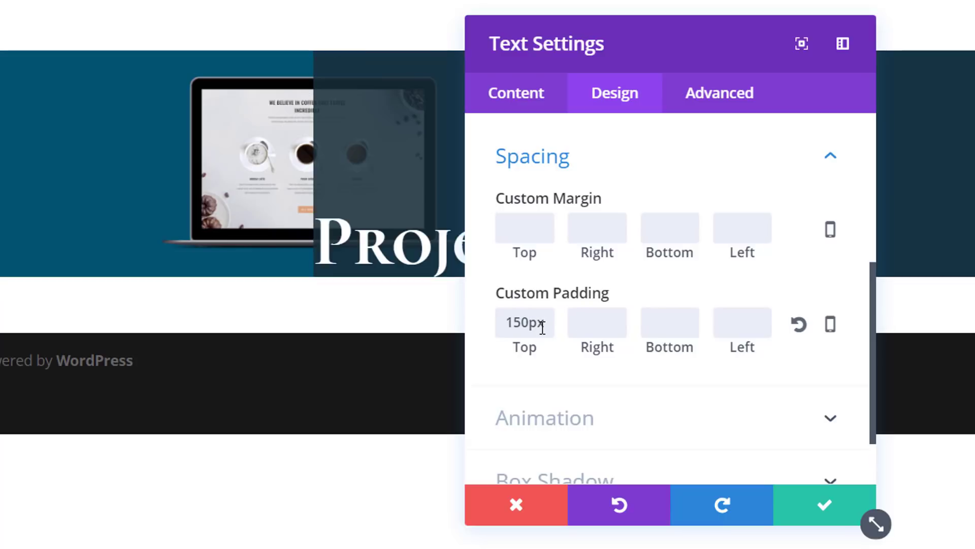
{"action": "type", "text": "50px"}
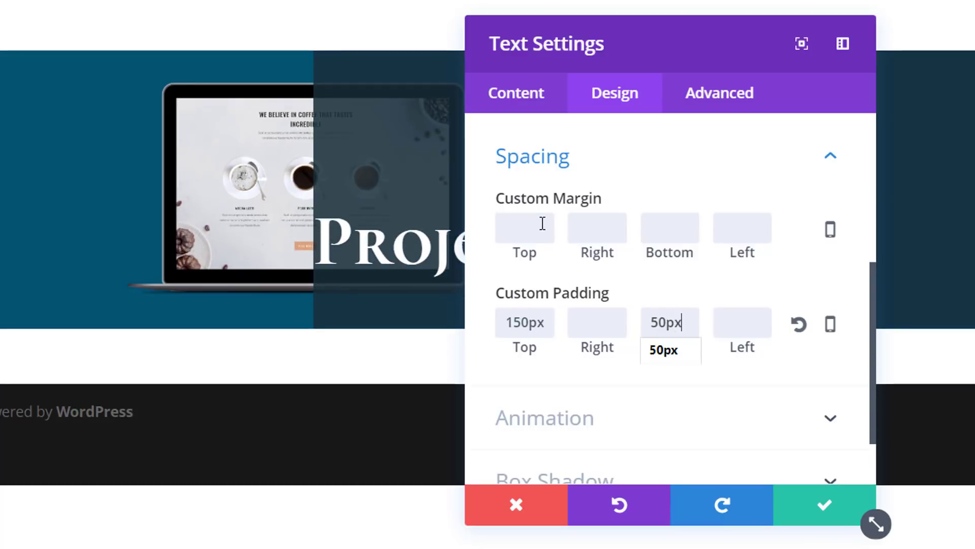
{"action": "key", "text": "Tab"}
{"action": "type", "text": "50"}
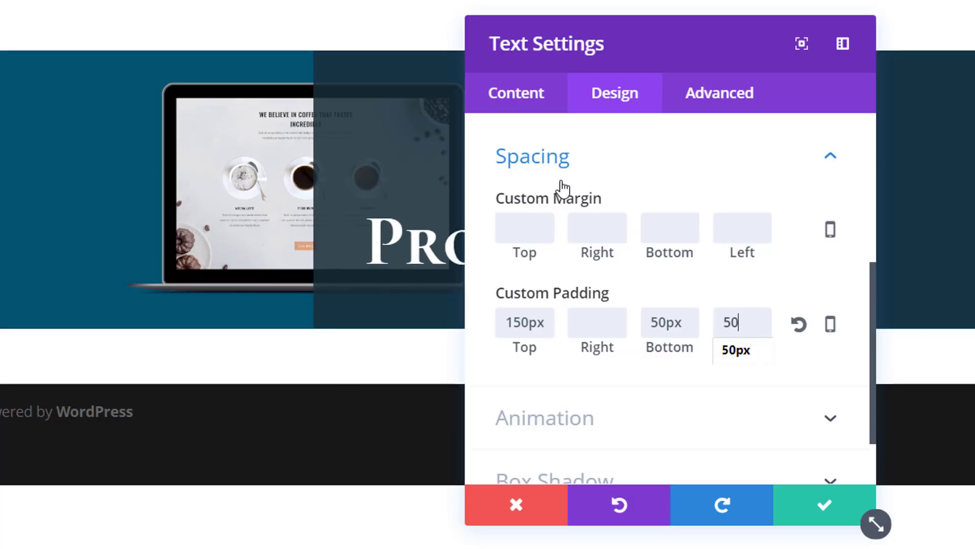
{"action": "type", "text": "px"}
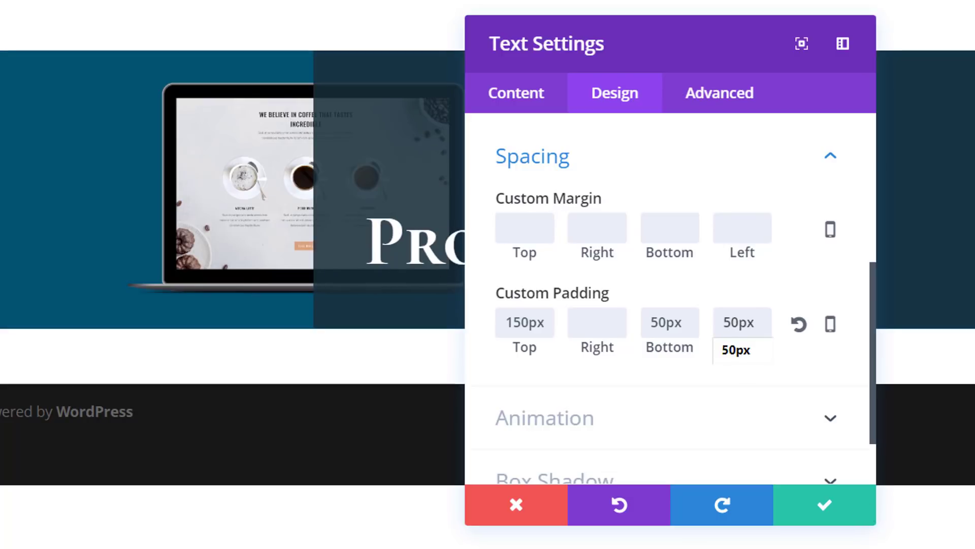
{"action": "left_click", "coordinate": [816, 507]}
Step: Insert a second Text module below the "Project #1" title and fill its content with a Lorem ipsum paragraph
{"action": "mouse_move", "coordinate": [494, 290]}
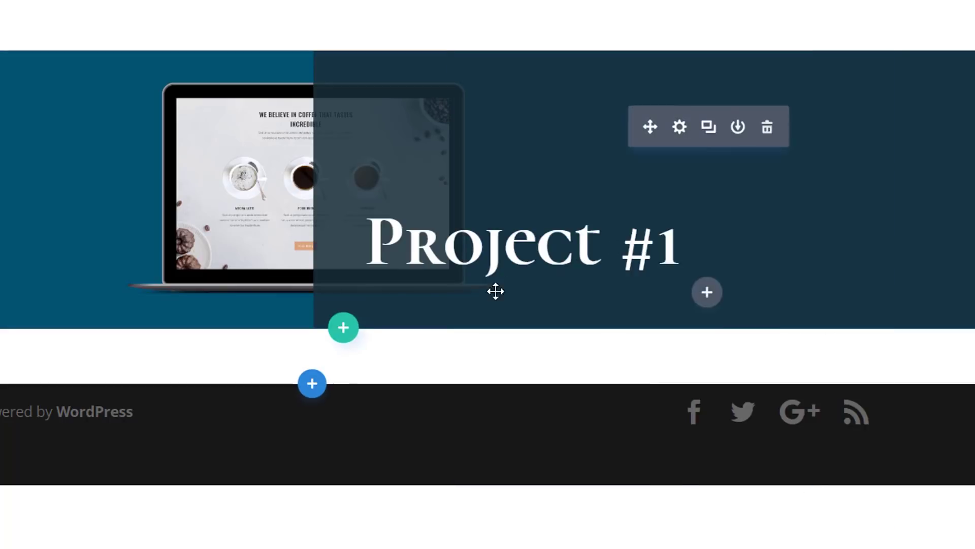
{"action": "left_click", "coordinate": [708, 294]}
{"action": "type", "text": "Text"}
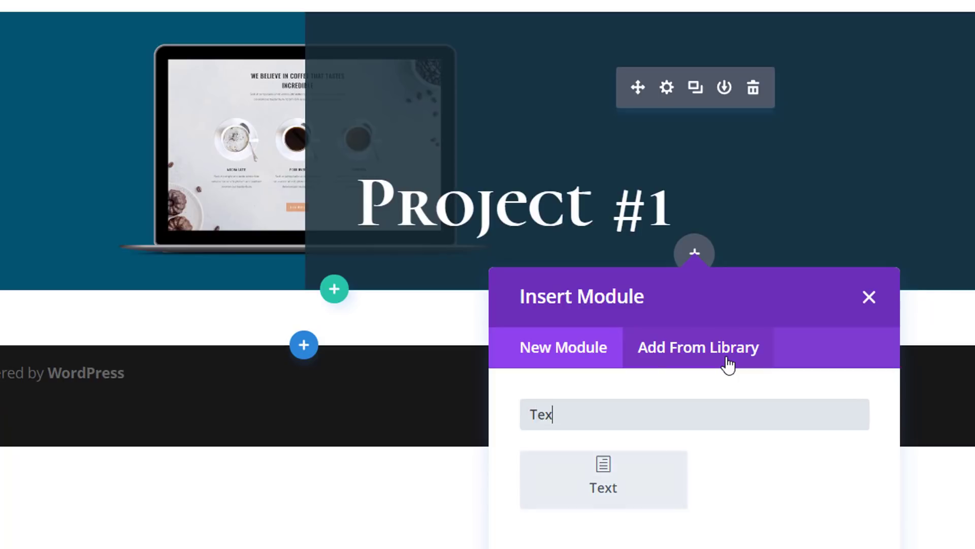
{"action": "left_click", "coordinate": [641, 462]}
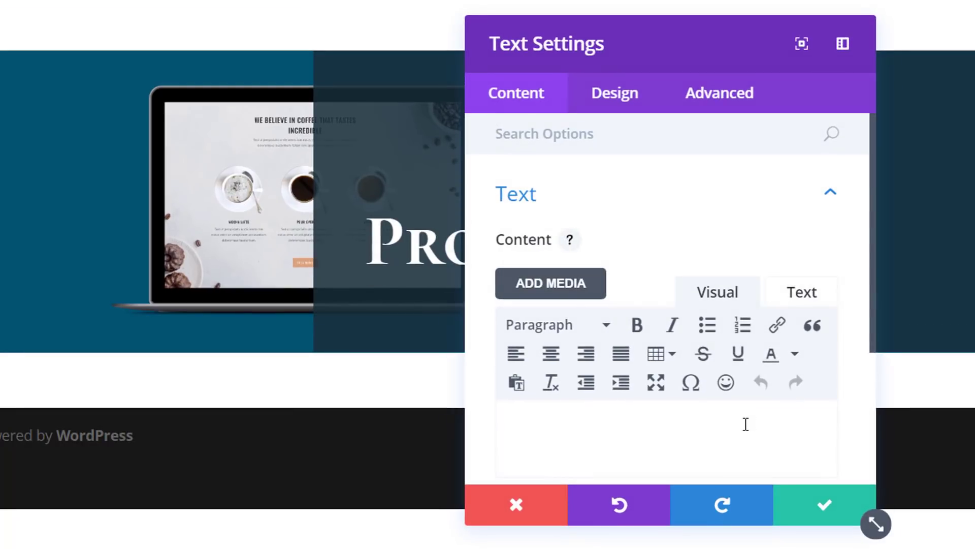
{"action": "left_click", "coordinate": [745, 422]}
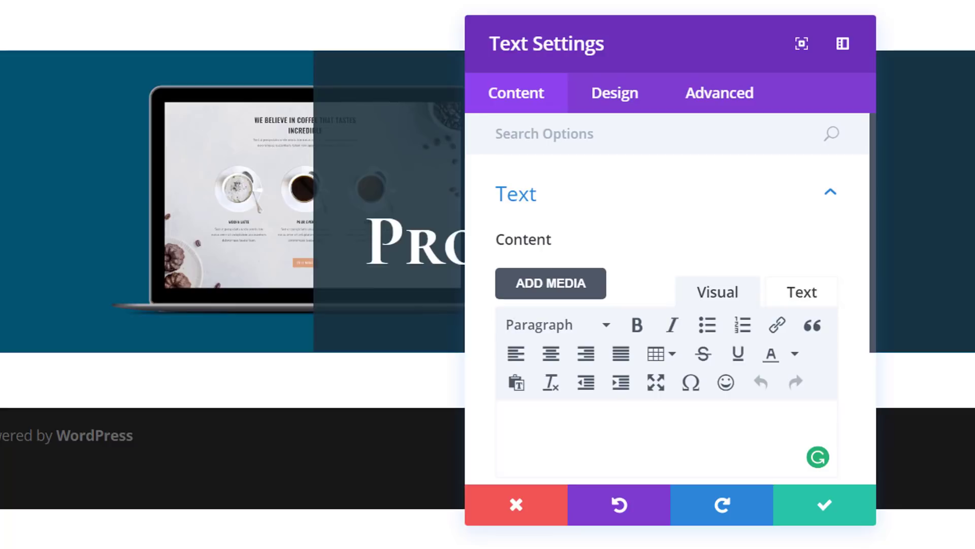
{"action": "type", "text": "Lorem ipsum dolor sit amet, consectetur adipiscing elit, sed do eiusmod tempor incididunt ut labore et dolore magna aliqua. Ut enim ad minim veniam, quis nostrud exercitation ullamco laboris nisi ut aliquip ex ea commodo consequat. Duis aute irure dolor in reprehenderit in voluptate velit esse cillum dolore eu fugiat nulla pariatur. Excepteur sint occaecat cupidatat non proident, sunt in culpa qui officia deserunt mollit anim id est laborum."}
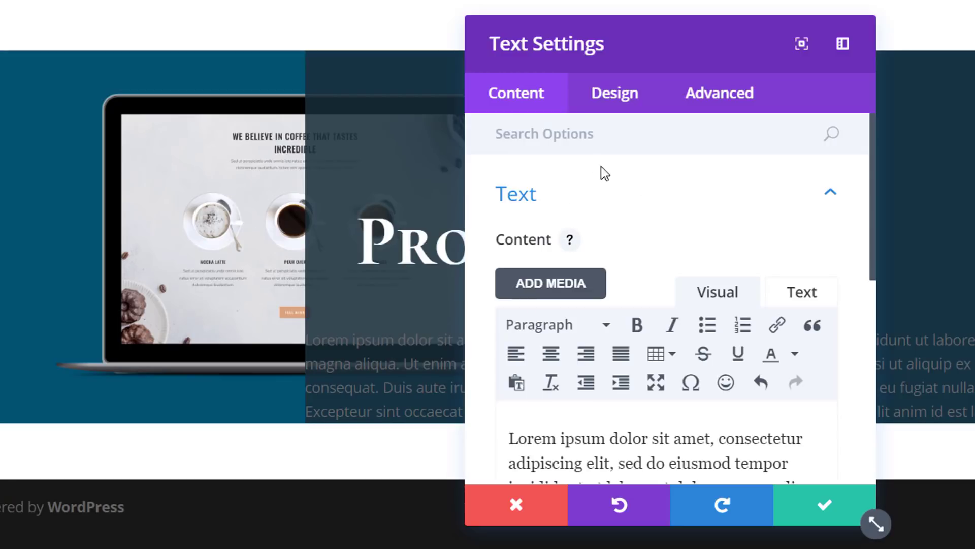
Step: Set the Lorem ipsum paragraph's font to Actor in its text design options
{"action": "left_click", "coordinate": [597, 101]}
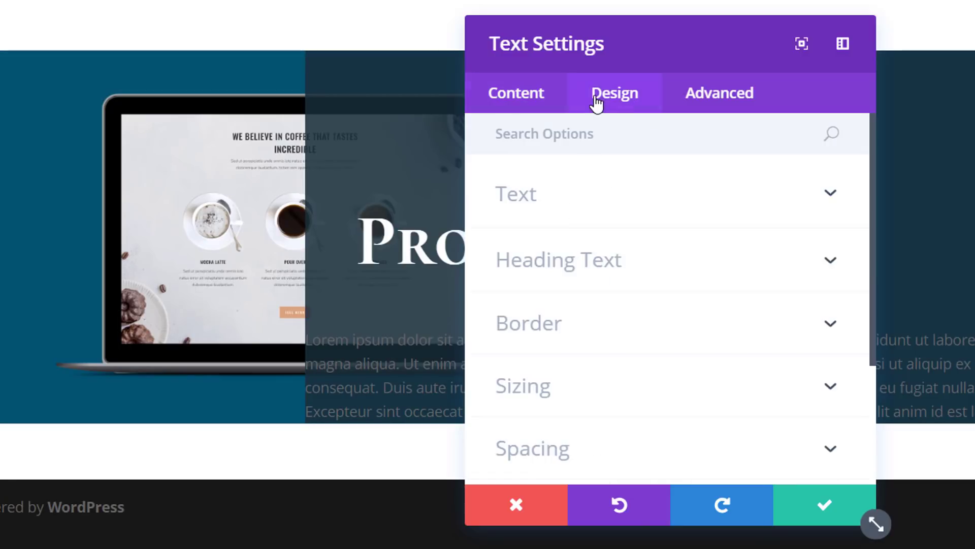
{"action": "left_click", "coordinate": [612, 208]}
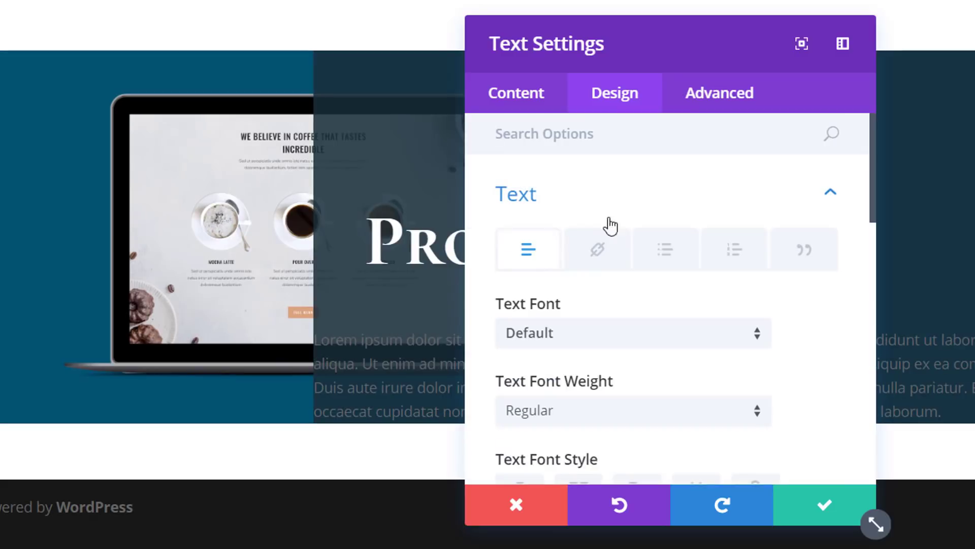
{"action": "left_click", "coordinate": [589, 345]}
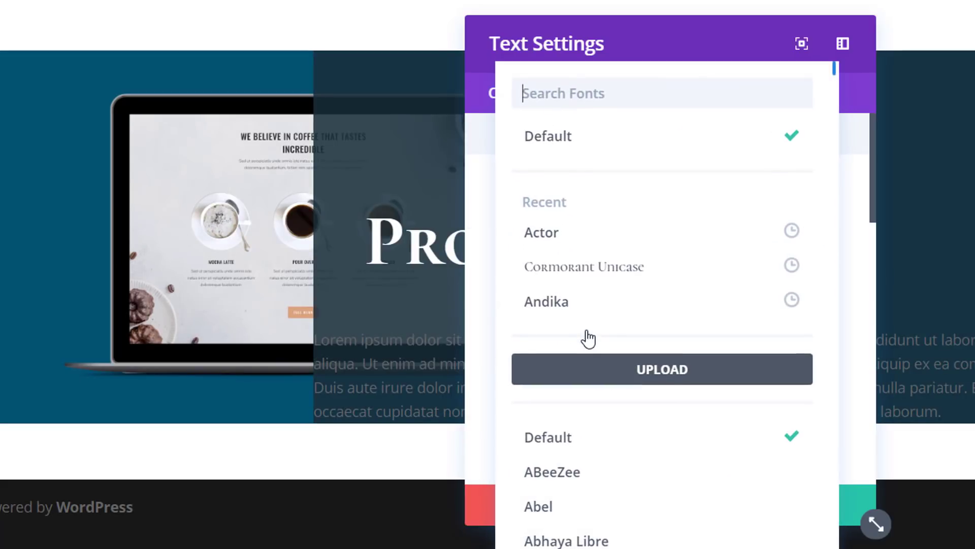
{"action": "type", "text": "Actor"}
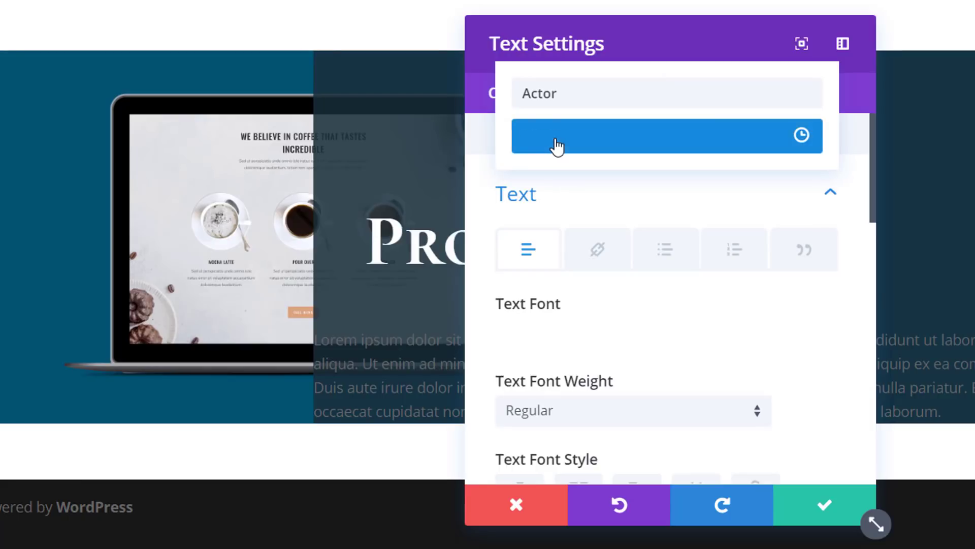
{"action": "left_click", "coordinate": [557, 146]}
Step: Set the Lorem ipsum paragraph's text size to 13px
{"action": "scroll", "coordinate": [643, 323], "scroll_direction": "down", "scroll_amount": 3}
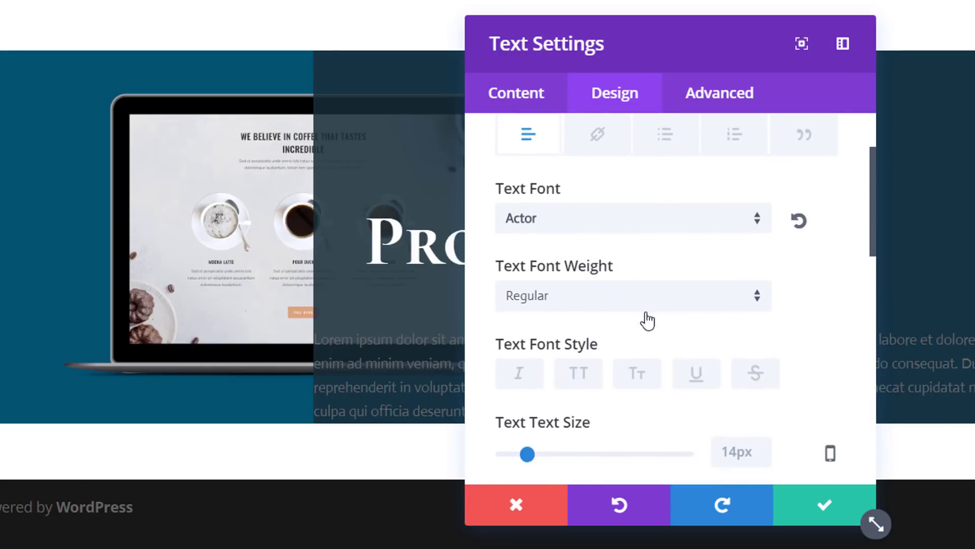
{"action": "scroll", "coordinate": [647, 321], "scroll_direction": "down", "scroll_amount": 2}
{"action": "left_click", "coordinate": [735, 353]}
{"action": "type", "text": "13"}
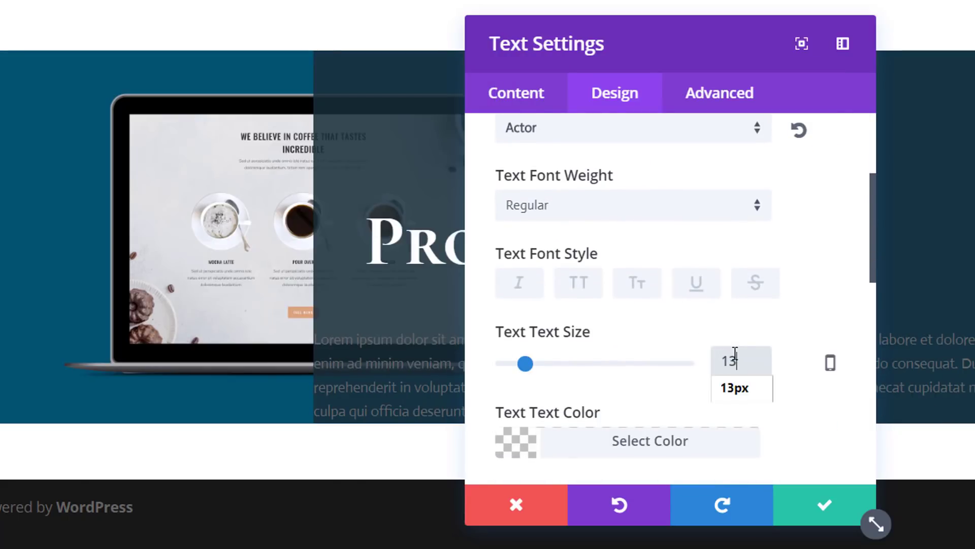
{"action": "left_click", "coordinate": [742, 389]}
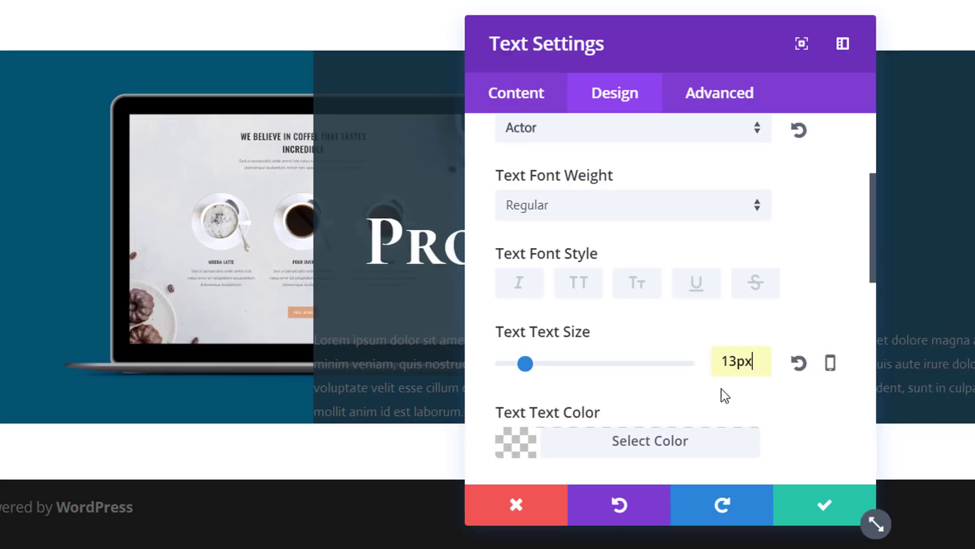
Step: Set the Lorem ipsum paragraph's text color to #ededed
{"action": "left_click", "coordinate": [644, 431]}
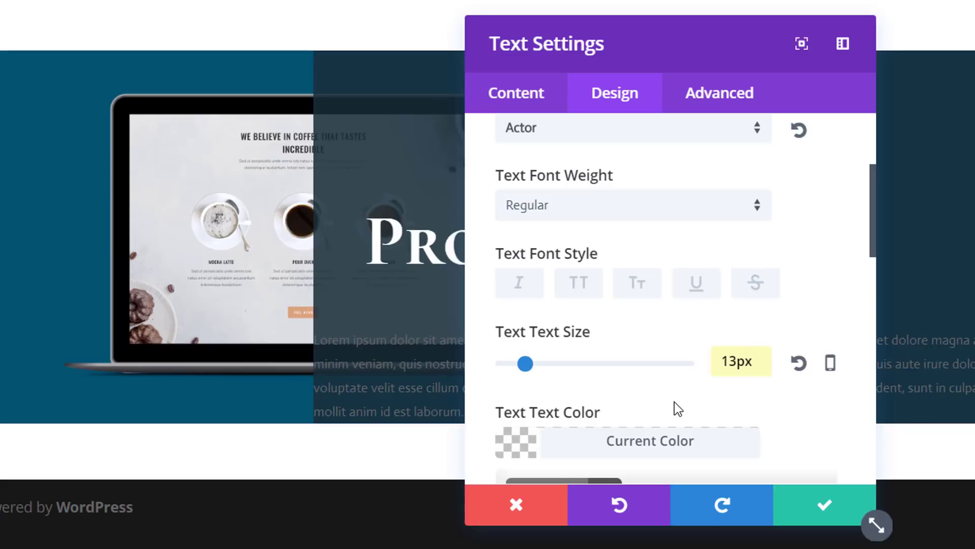
{"action": "scroll", "coordinate": [628, 384], "scroll_direction": "down", "scroll_amount": 4}
{"action": "left_click", "coordinate": [565, 289]}
{"action": "type", "text": "#ededed"}
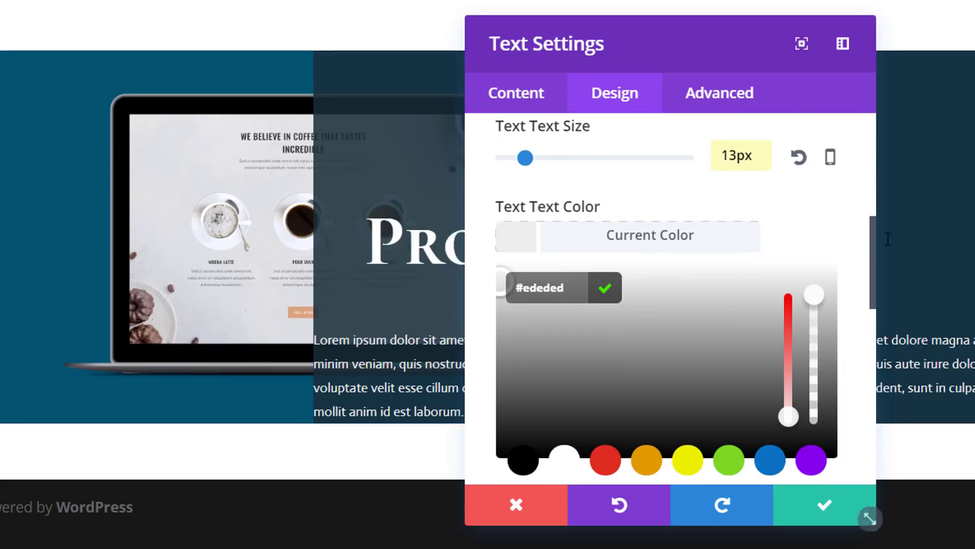
Step: Reduce the paragraph module's width to 67% in its sizing options
{"action": "scroll", "coordinate": [736, 326], "scroll_direction": "down", "scroll_amount": 2}
{"action": "scroll", "coordinate": [733, 316], "scroll_direction": "down", "scroll_amount": 4}
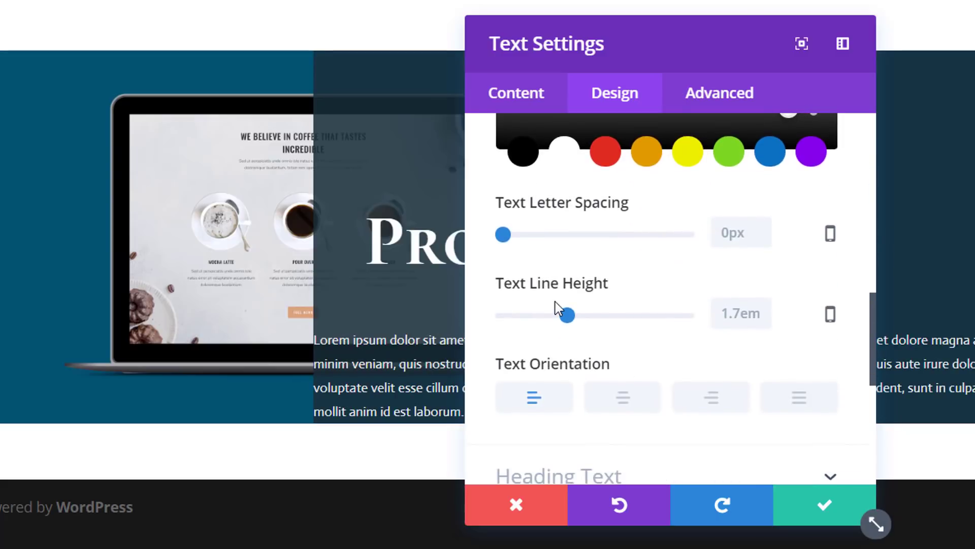
{"action": "scroll", "coordinate": [581, 366], "scroll_direction": "down", "scroll_amount": 4}
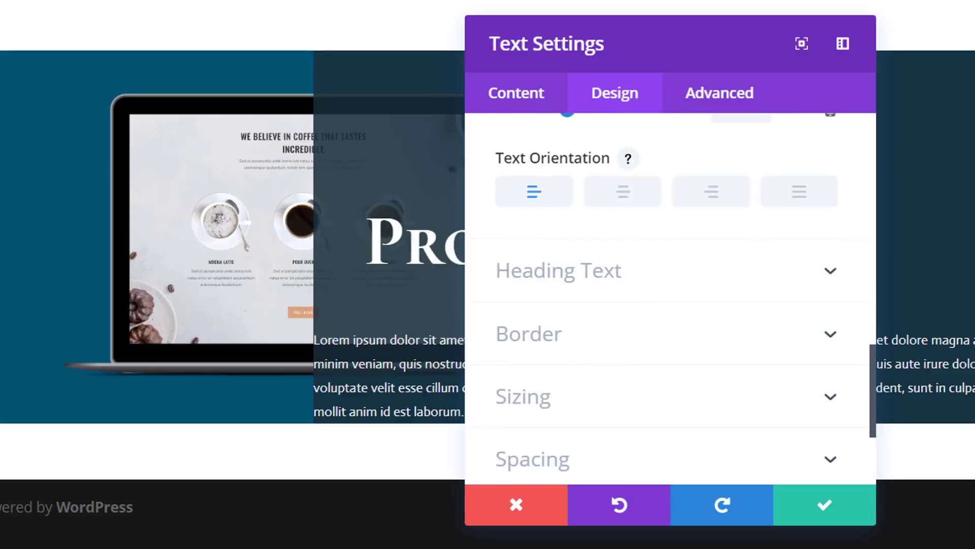
{"action": "scroll", "coordinate": [655, 442], "scroll_direction": "down", "scroll_amount": 2}
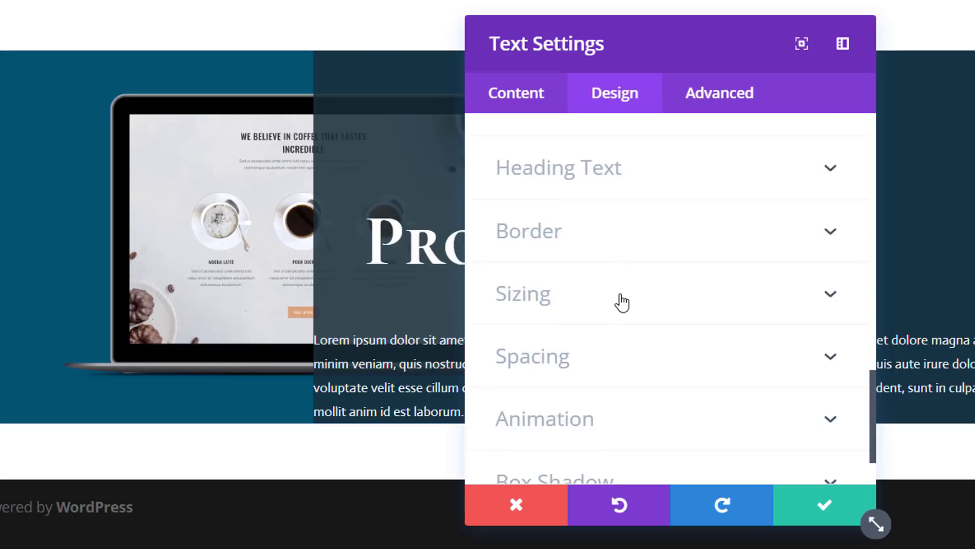
{"action": "left_click", "coordinate": [621, 310]}
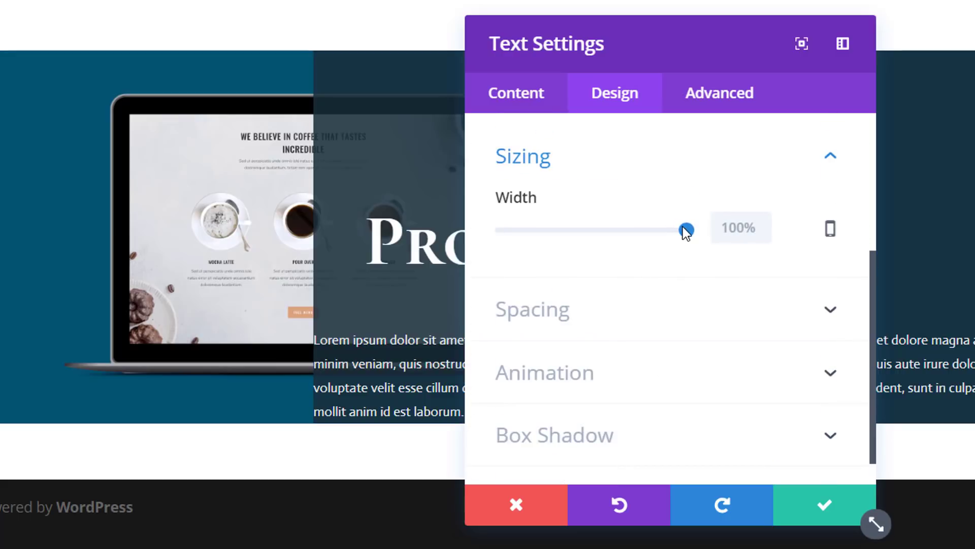
{"action": "left_click_drag", "start_coordinate": [685, 227], "coordinate": [630, 231]}
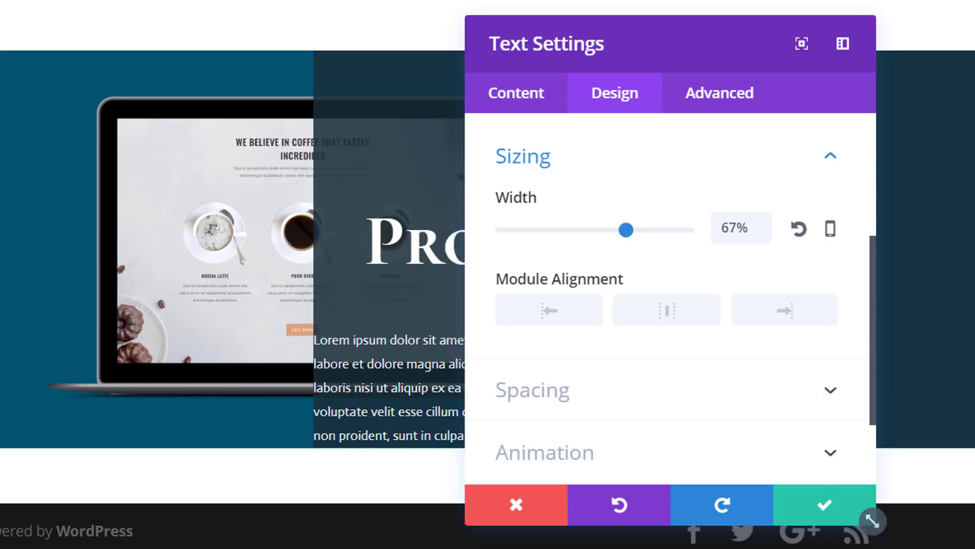
Step: Give the paragraph module custom padding of 30px at the bottom and 50px on the left, and save its settings
{"action": "scroll", "coordinate": [655, 305], "scroll_direction": "down", "scroll_amount": 2}
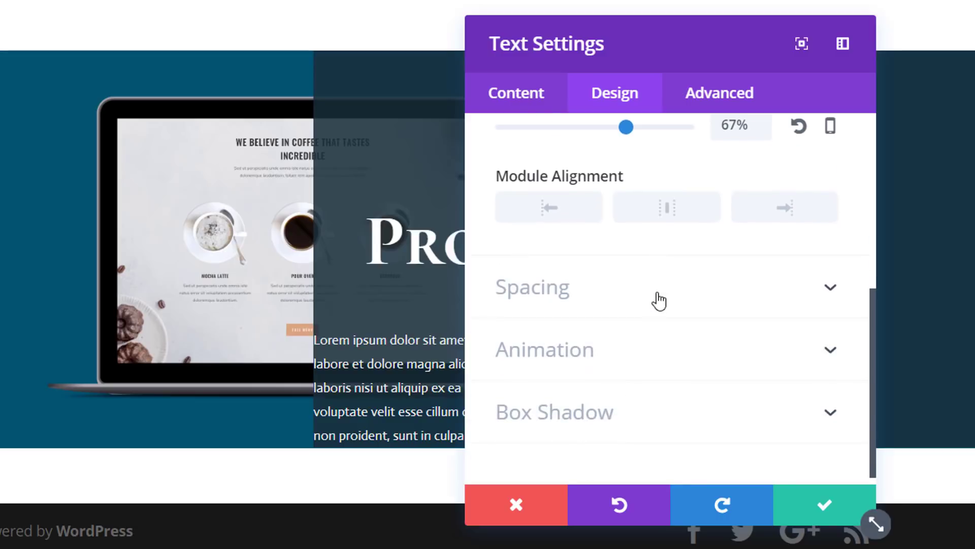
{"action": "left_click", "coordinate": [658, 294]}
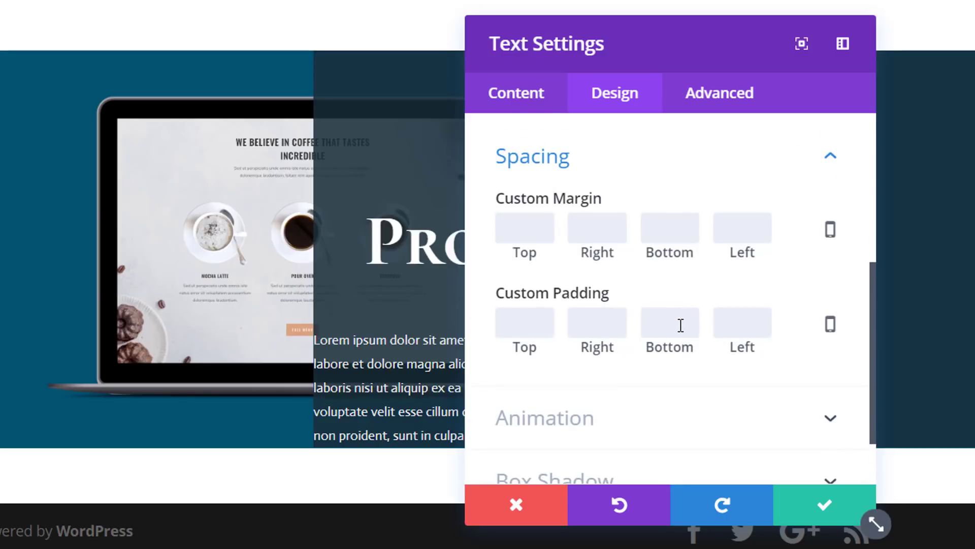
{"action": "type", "text": "30px"}
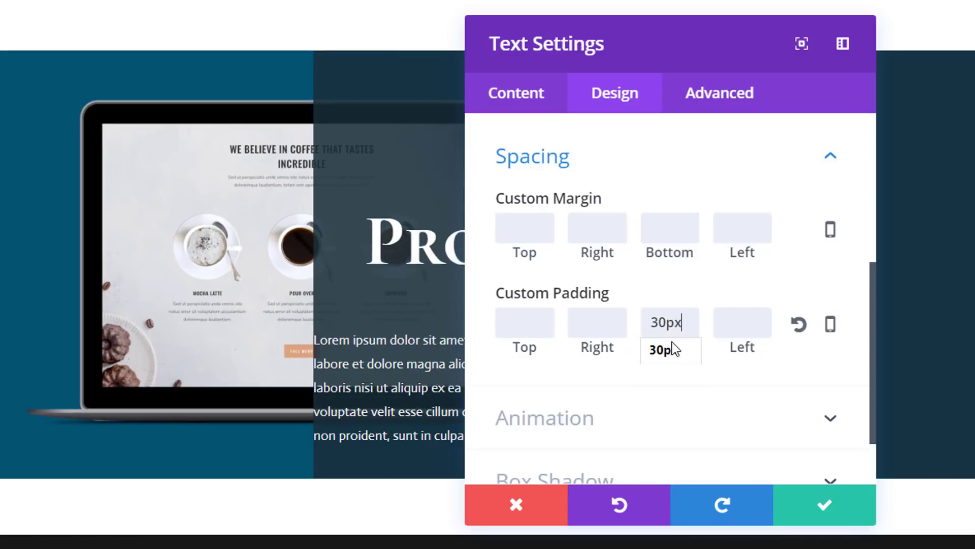
{"action": "key", "text": "Tab"}
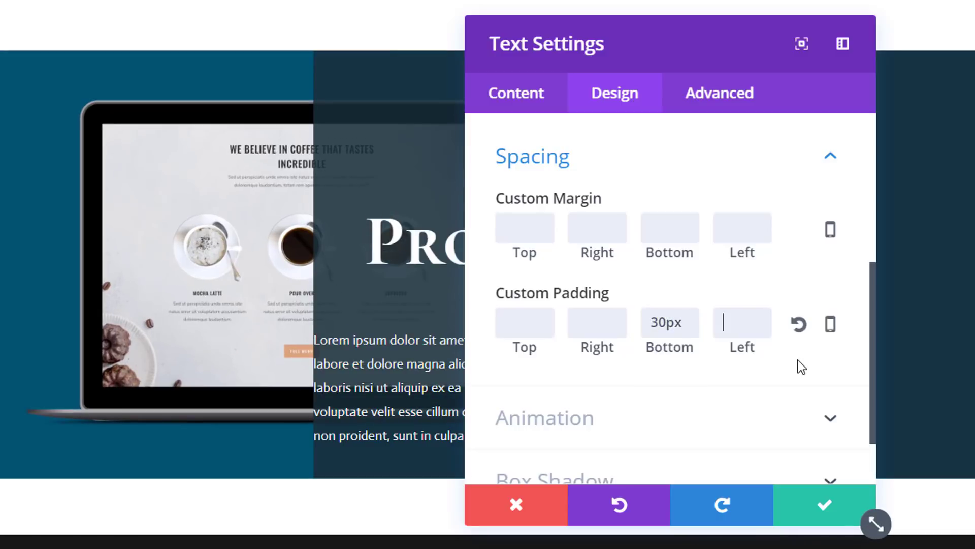
{"action": "type", "text": "50c"}
{"action": "type", "text": "x"}
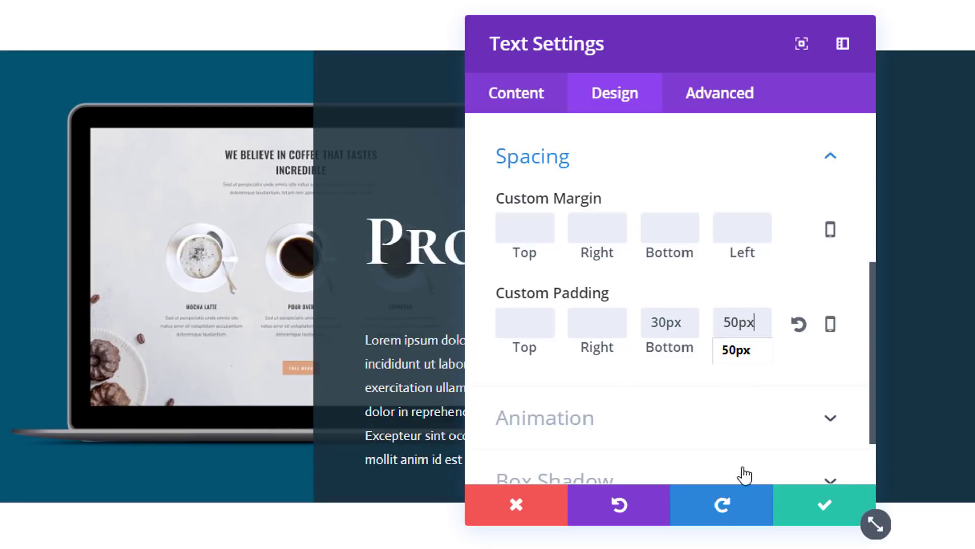
{"action": "left_click", "coordinate": [815, 509]}
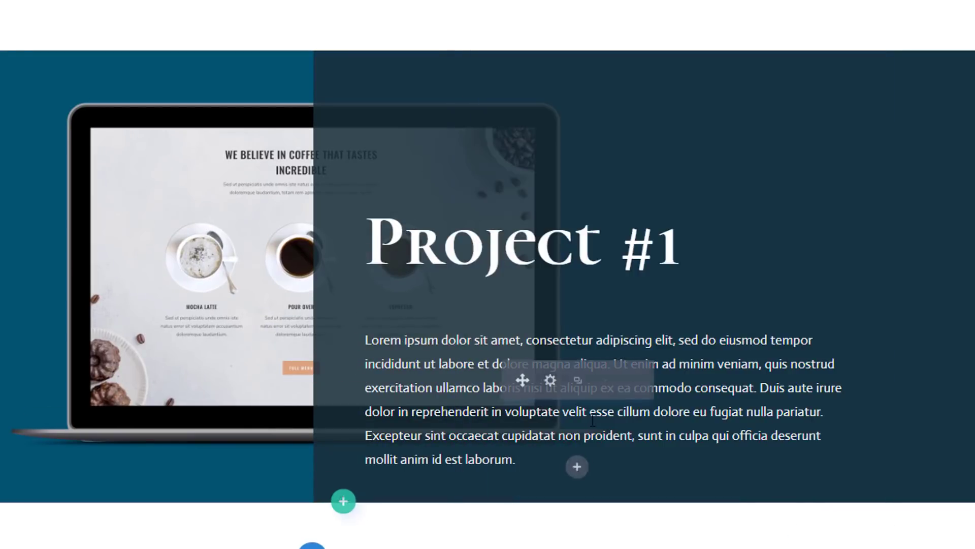
Step: Add a Button module below the Lorem ipsum paragraph with the button text "view project"
{"action": "left_click", "coordinate": [577, 465]}
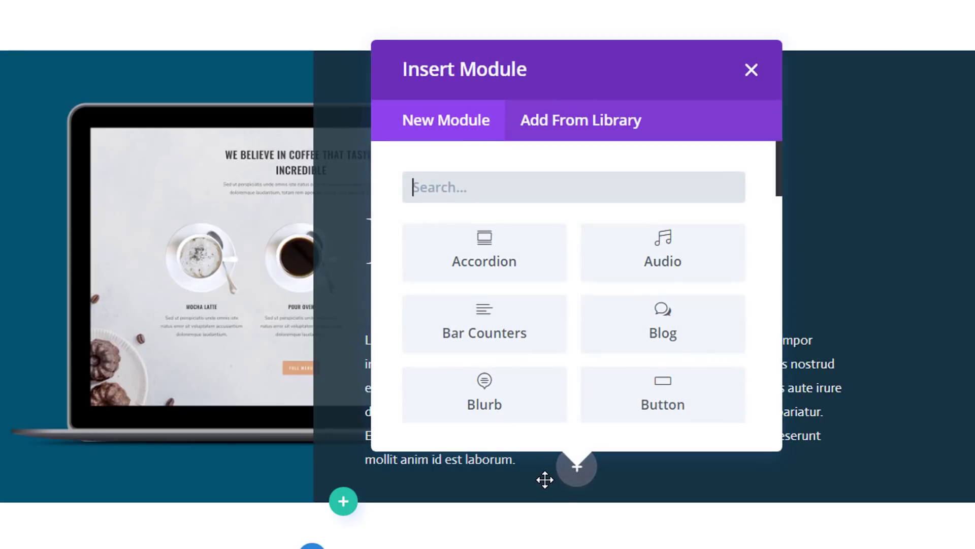
{"action": "type", "text": "Button"}
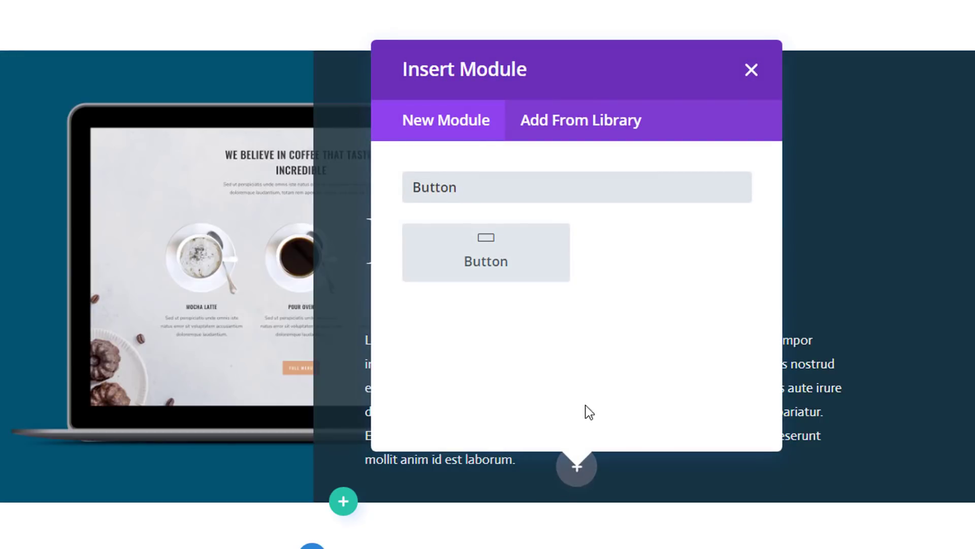
{"action": "left_click", "coordinate": [525, 257]}
{"action": "left_click", "coordinate": [543, 268]}
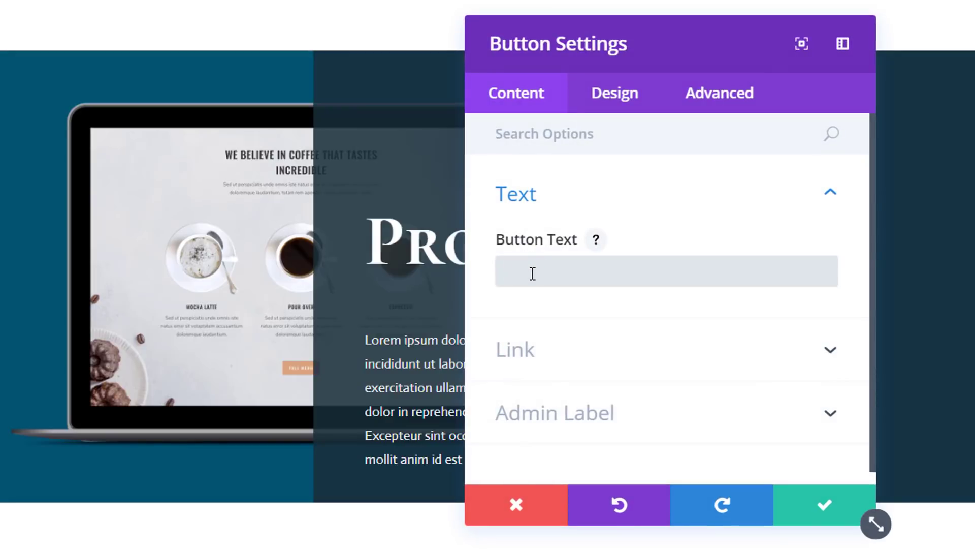
{"action": "type", "text": "view project"}
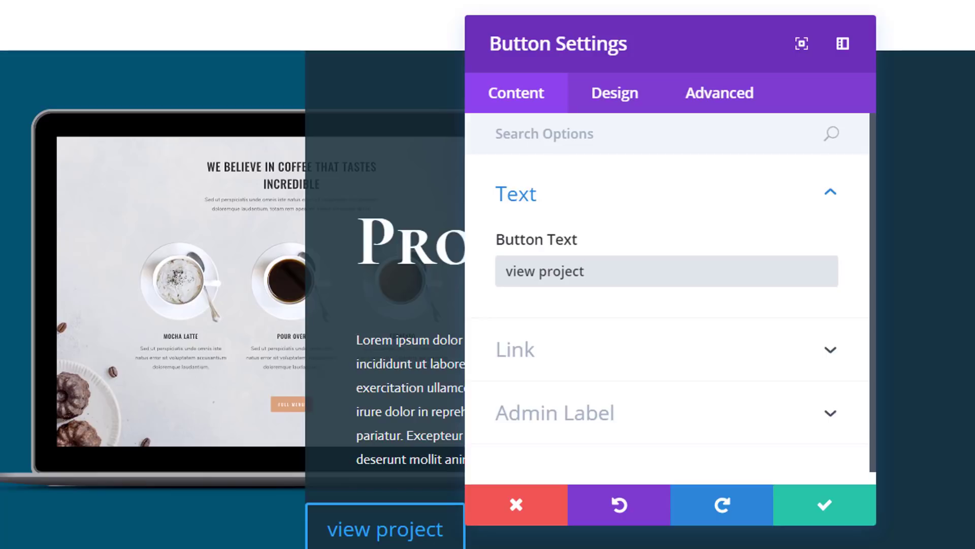
Step: Enable custom styles for the view project button in its design options
{"action": "left_click", "coordinate": [628, 105]}
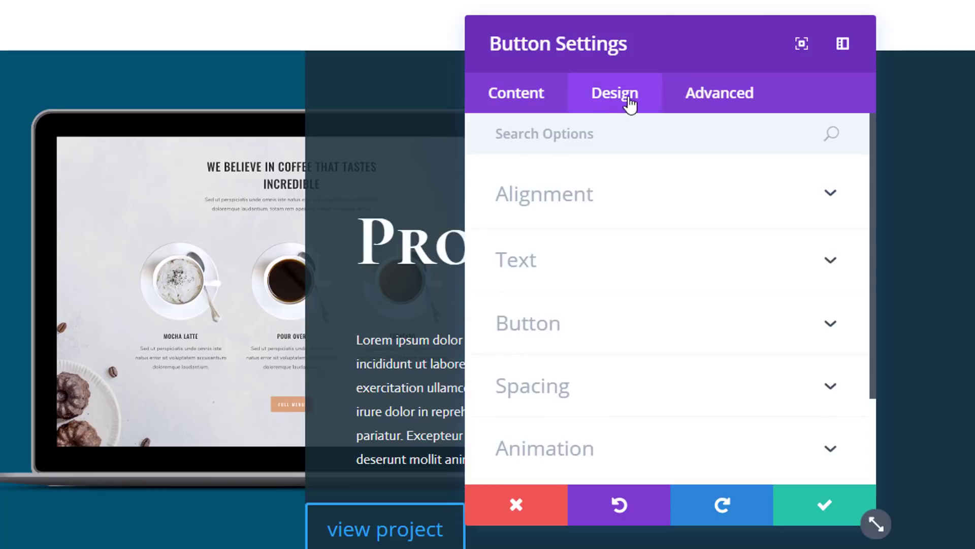
{"action": "left_click", "coordinate": [643, 201]}
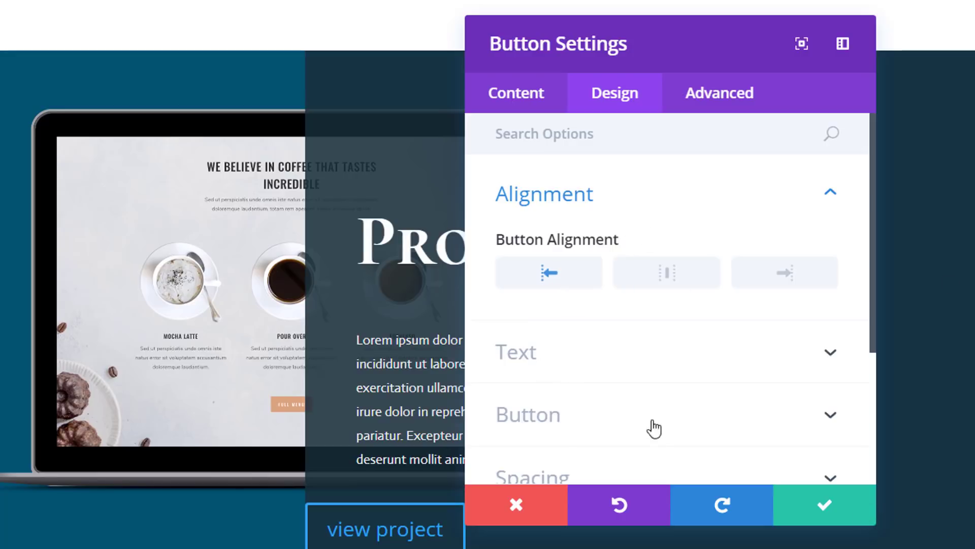
{"action": "scroll", "coordinate": [660, 406], "scroll_direction": "down", "scroll_amount": 1}
{"action": "scroll", "coordinate": [660, 356], "scroll_direction": "down", "scroll_amount": 3}
{"action": "left_click", "coordinate": [655, 317]}
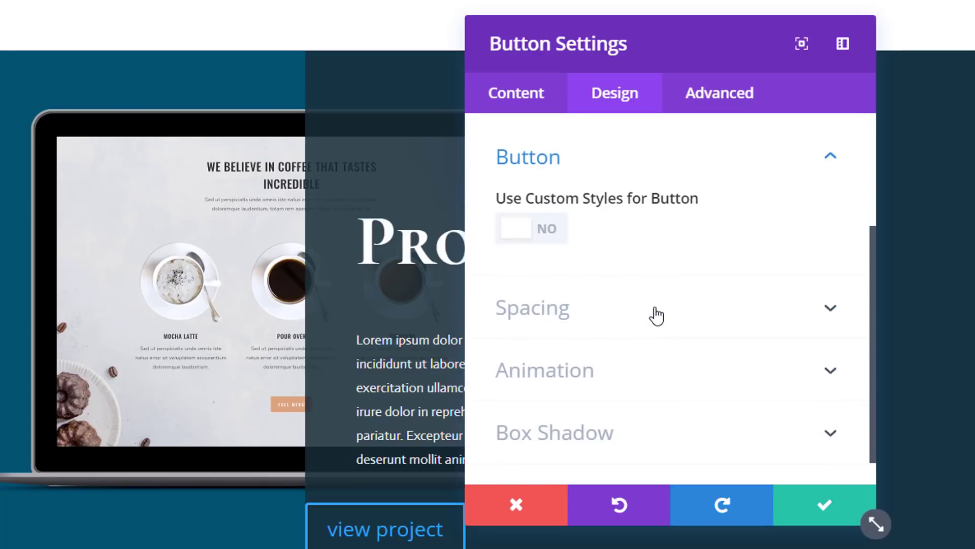
{"action": "left_click", "coordinate": [527, 239]}
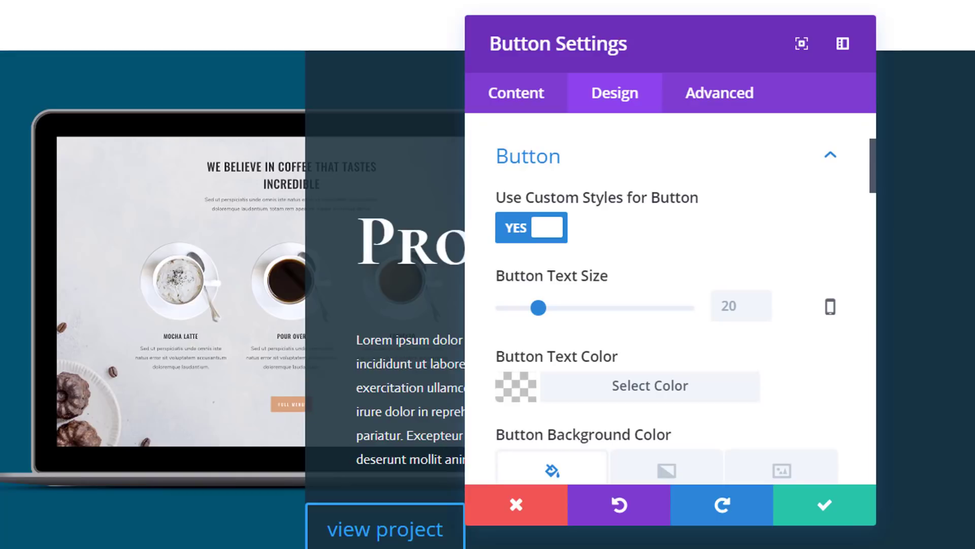
Step: Set the view project button's text size to 14px
{"action": "scroll", "coordinate": [730, 340], "scroll_direction": "down", "scroll_amount": 3}
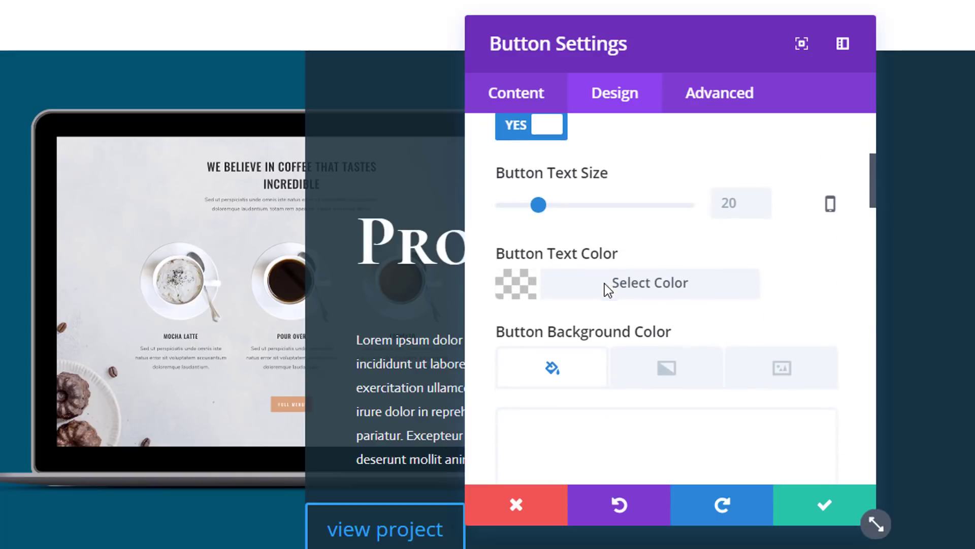
{"action": "left_click", "coordinate": [745, 201]}
{"action": "type", "text": "14"}
{"action": "key", "text": "BackSpace"}
{"action": "key", "text": "BackSpace"}
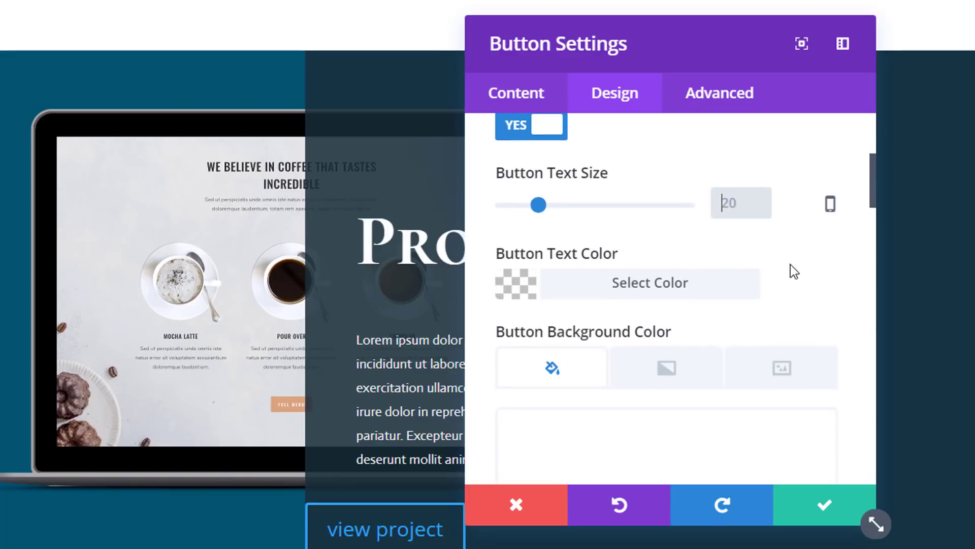
{"action": "type", "text": "14pxpx"}
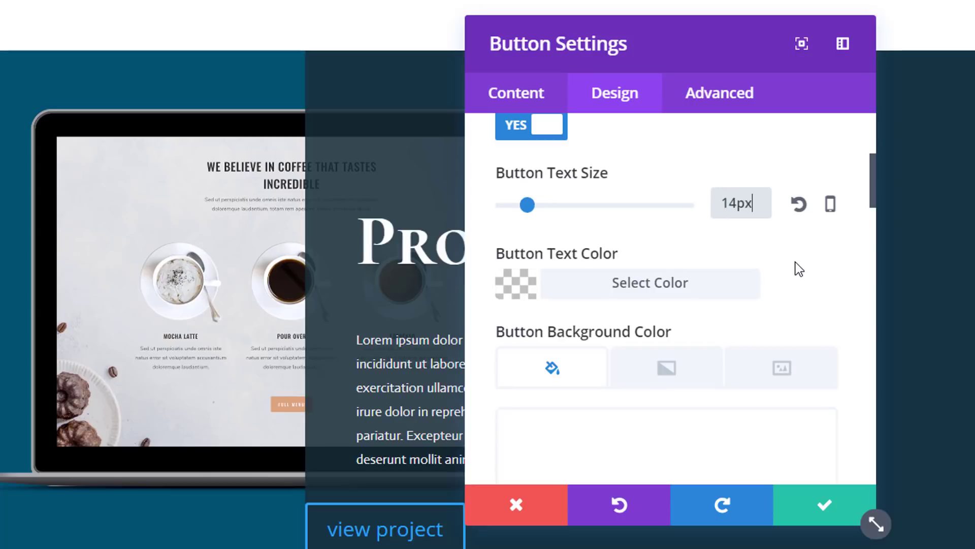
{"action": "key", "text": "BackSpace"}
{"action": "key", "text": "BackSpace"}
{"action": "key", "text": "BackSpace"}
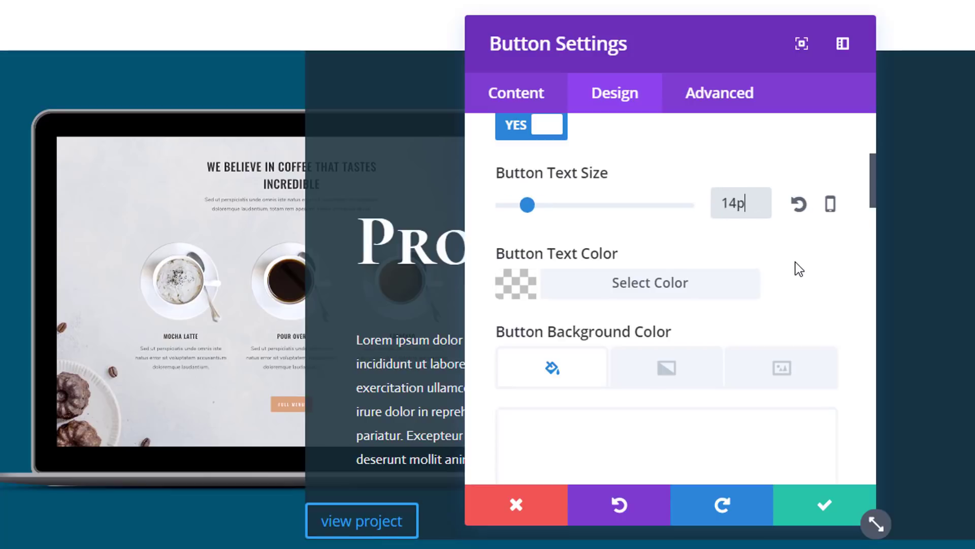
{"action": "type", "text": "x"}
{"action": "left_click", "coordinate": [795, 262]}
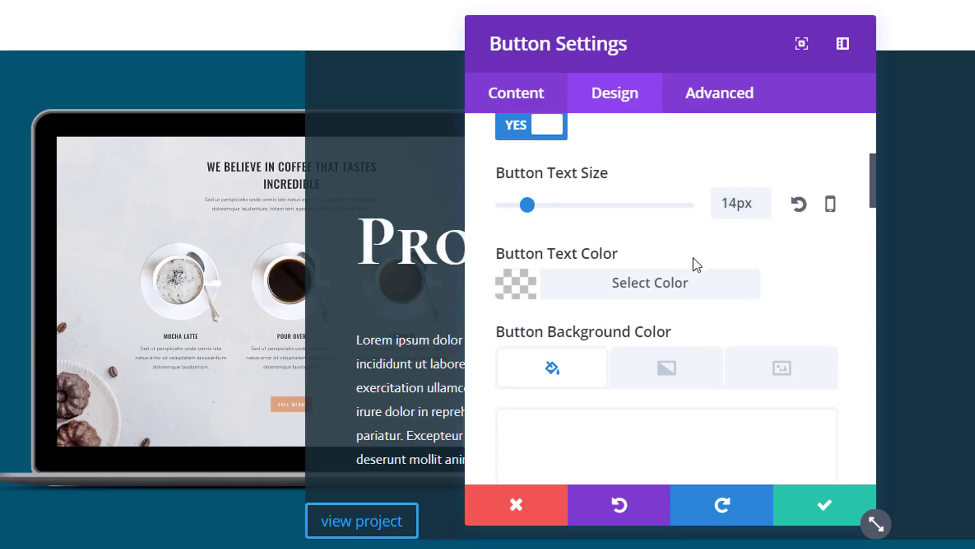
Step: Set the button's text color to #035372 and its background color to white (#ffffff)
{"action": "left_click", "coordinate": [603, 291]}
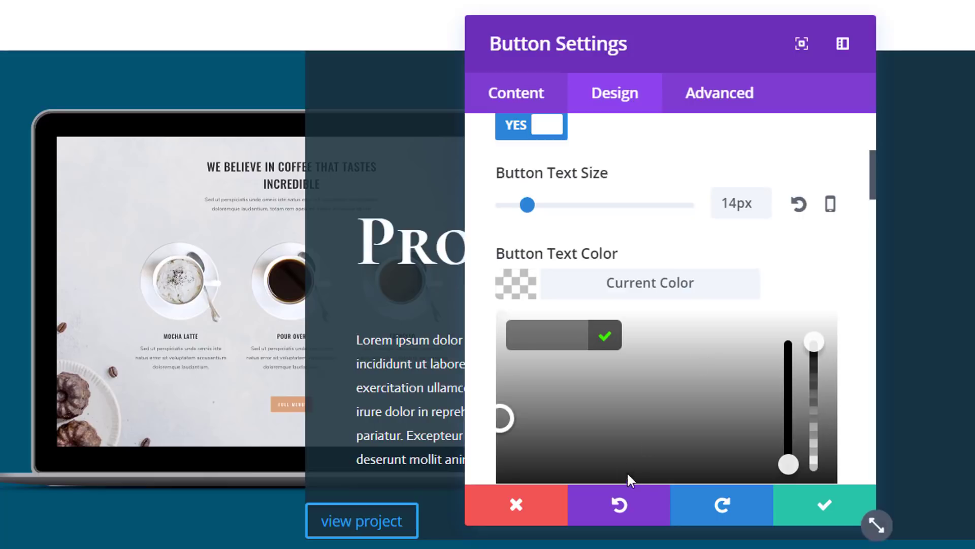
{"action": "type", "text": "#035372"}
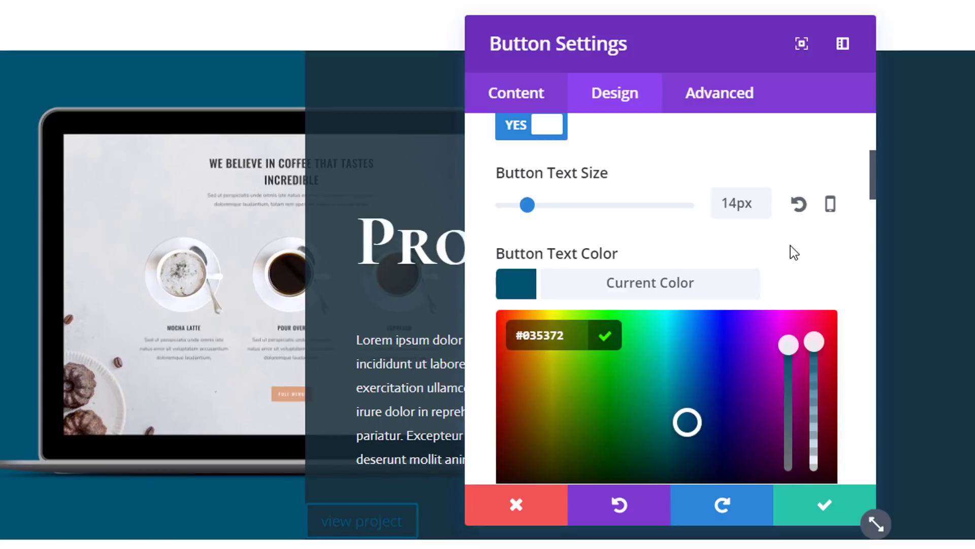
{"action": "scroll", "coordinate": [791, 243], "scroll_direction": "down", "scroll_amount": 4}
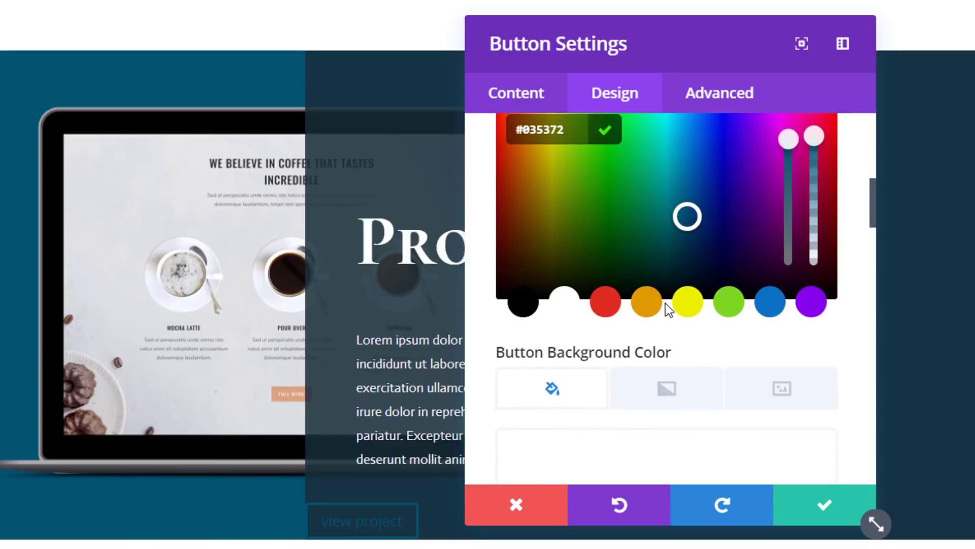
{"action": "scroll", "coordinate": [655, 315], "scroll_direction": "down", "scroll_amount": 2}
{"action": "left_click", "coordinate": [622, 393]}
{"action": "scroll", "coordinate": [620, 366], "scroll_direction": "down", "scroll_amount": 8}
{"action": "scroll", "coordinate": [617, 330], "scroll_direction": "up", "scroll_amount": 4}
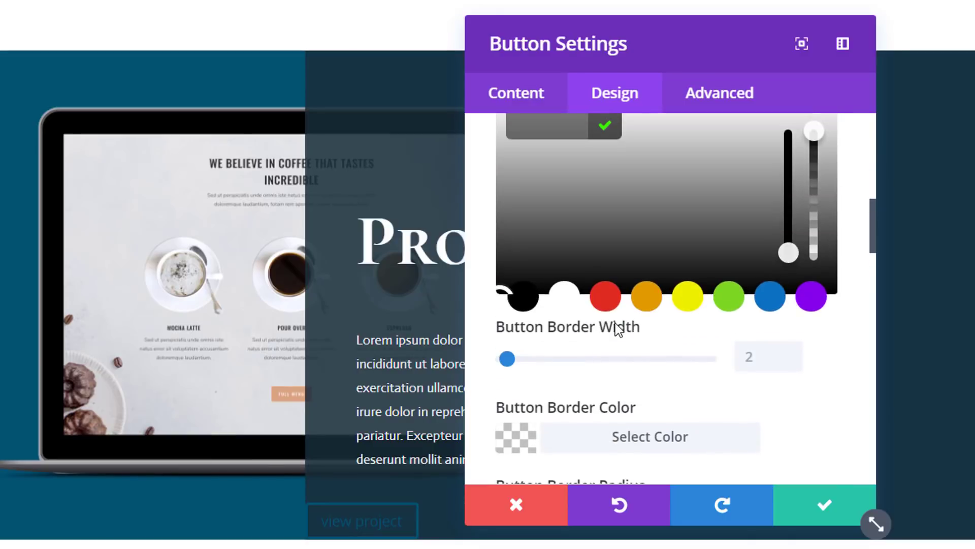
{"action": "left_click", "coordinate": [562, 294]}
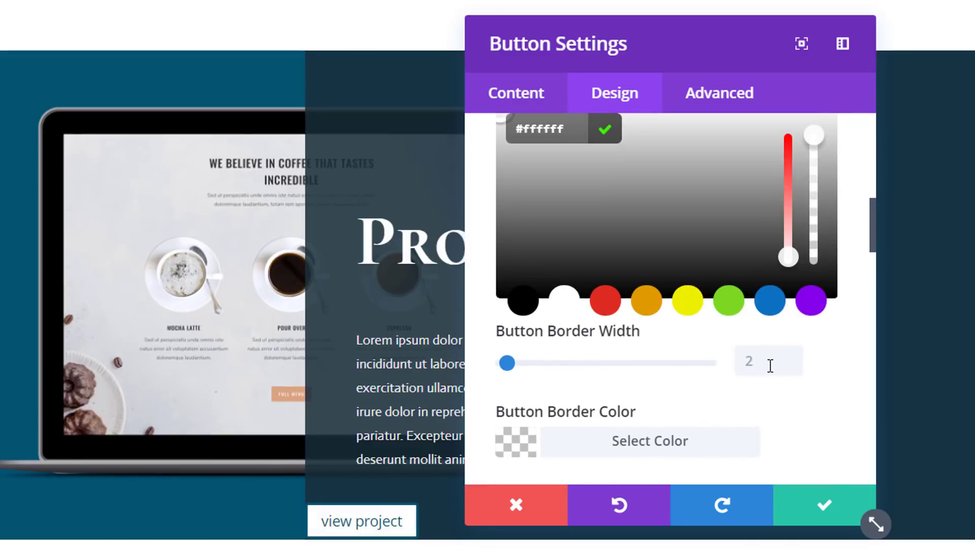
Step: Set the button's border width to 0px and its border radius to 100px
{"action": "scroll", "coordinate": [727, 376], "scroll_direction": "down", "scroll_amount": 4}
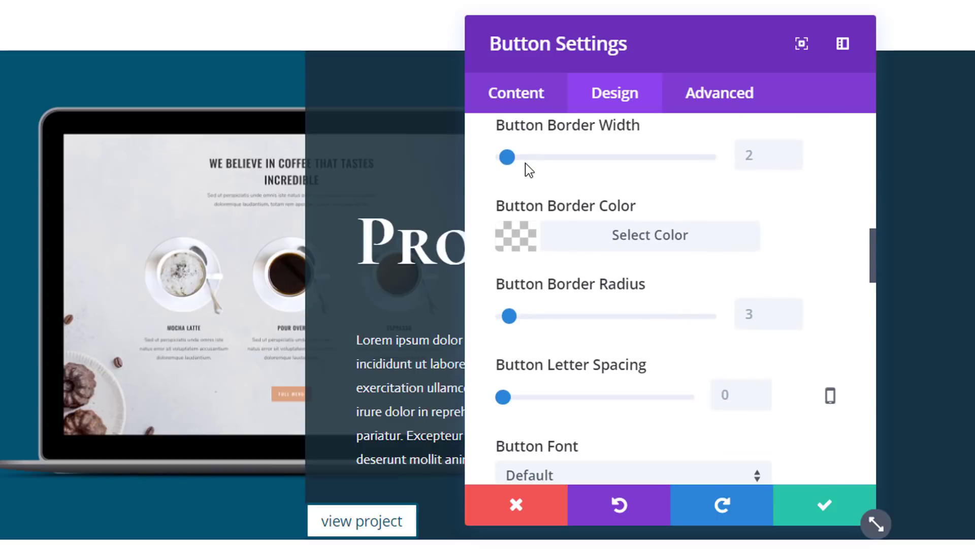
{"action": "left_click_drag", "start_coordinate": [508, 156], "coordinate": [477, 157]}
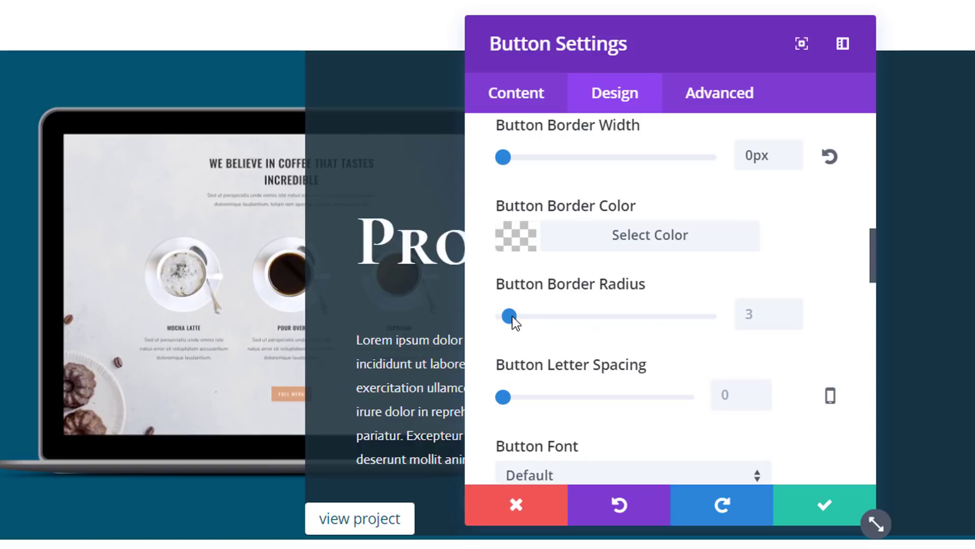
{"action": "left_click_drag", "start_coordinate": [510, 316], "coordinate": [716, 316]}
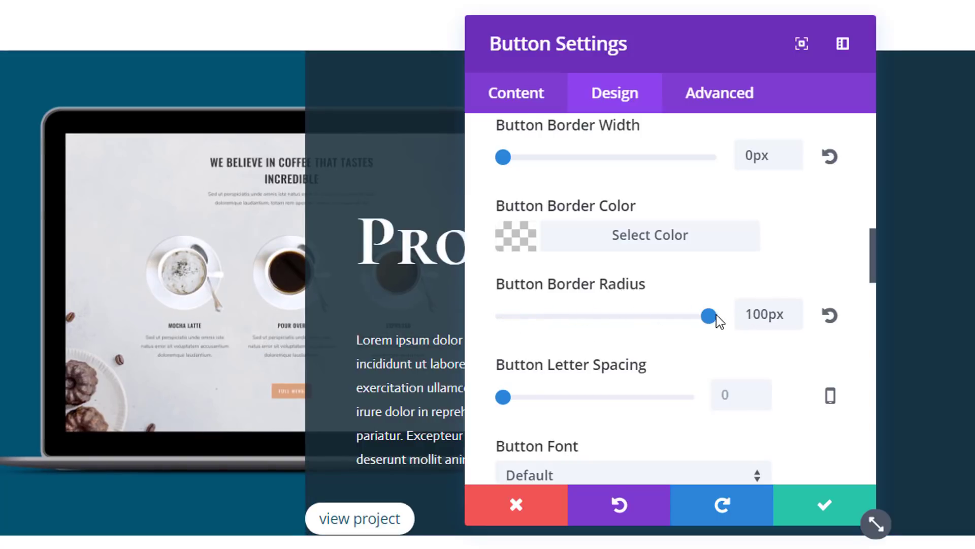
Step: Set the view project button's font to Actor
{"action": "scroll", "coordinate": [754, 358], "scroll_direction": "down", "scroll_amount": 2}
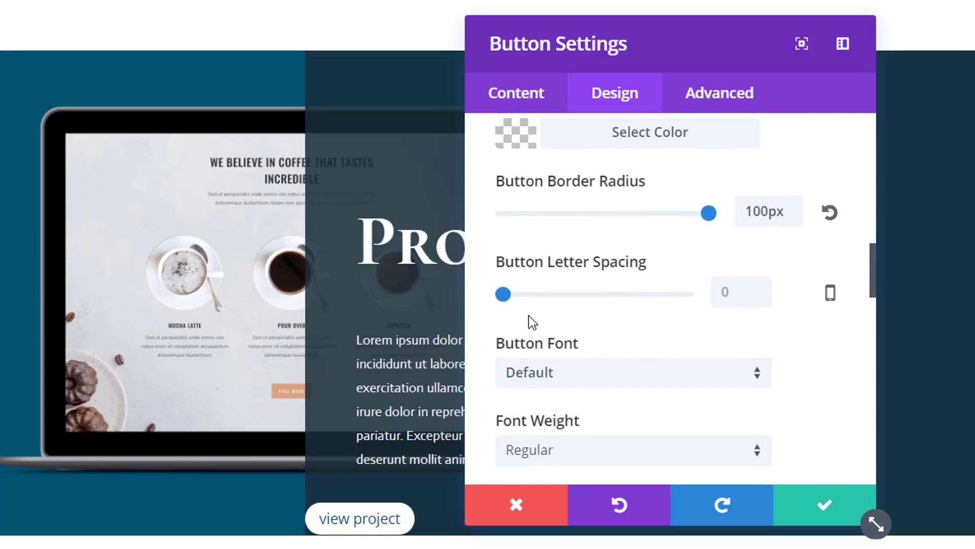
{"action": "left_click", "coordinate": [638, 385]}
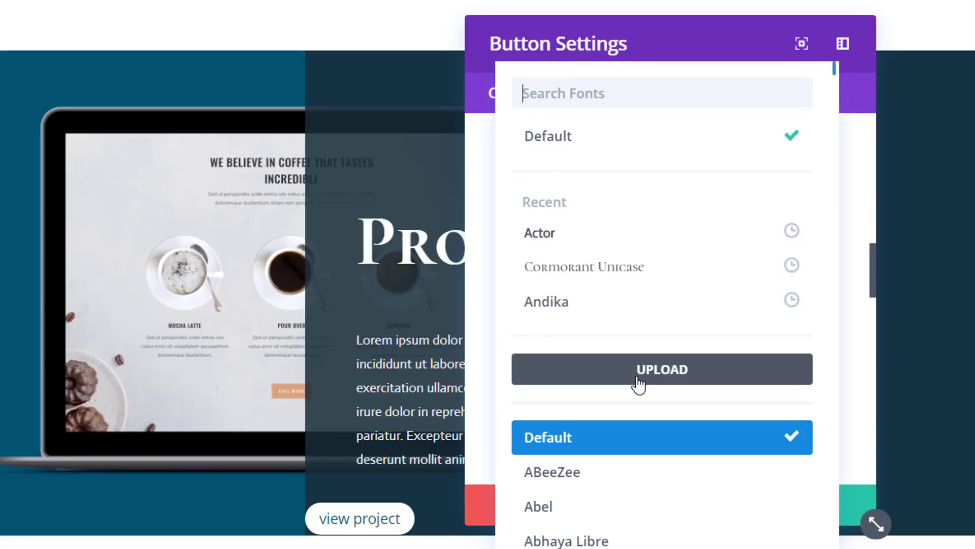
{"action": "type", "text": "Actor"}
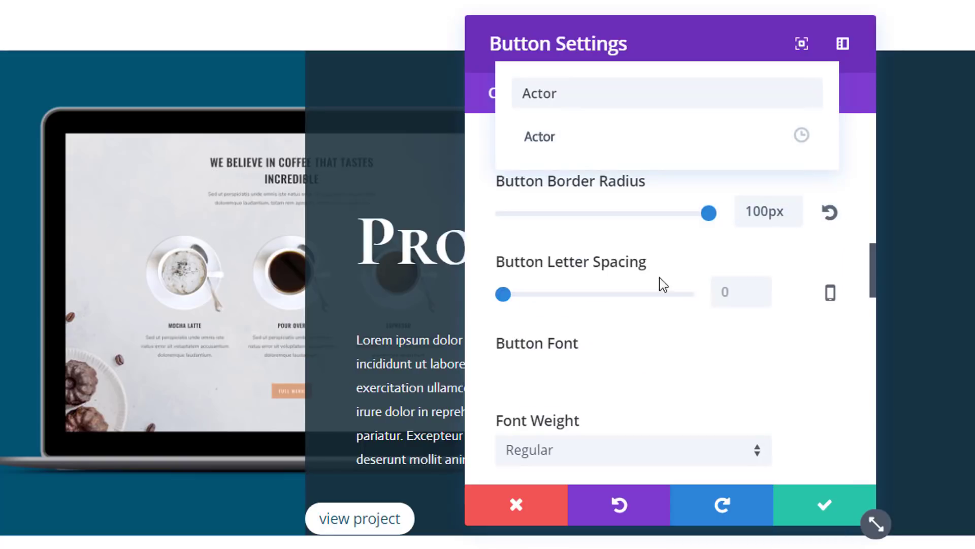
{"action": "left_click", "coordinate": [637, 145]}
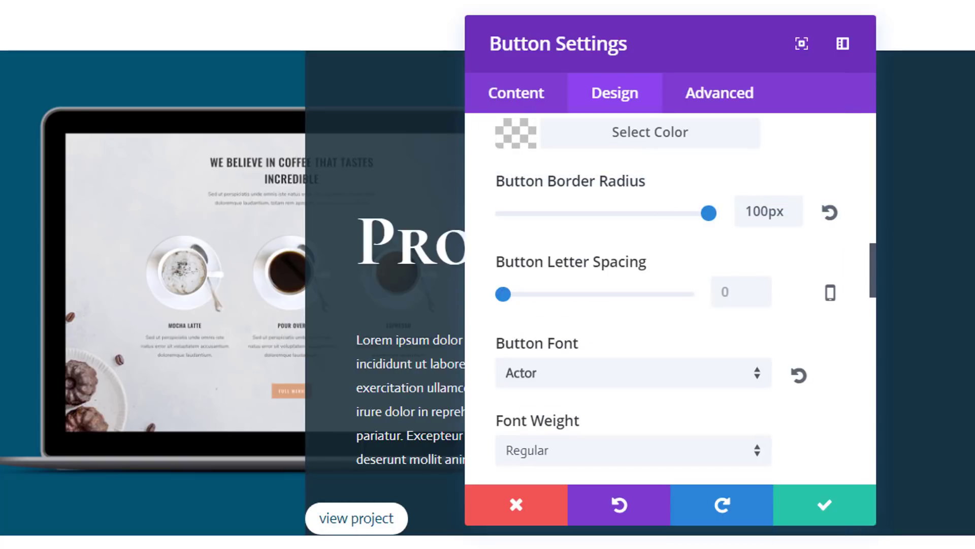
Step: Set the button's font weight to Bold and its font style to all uppercase
{"action": "scroll", "coordinate": [596, 327], "scroll_direction": "down", "scroll_amount": 2}
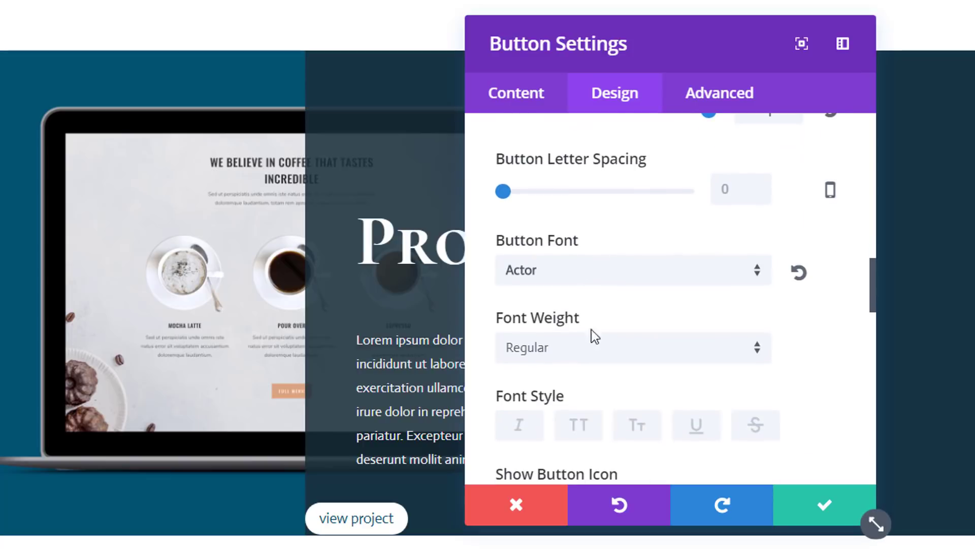
{"action": "left_click", "coordinate": [728, 360]}
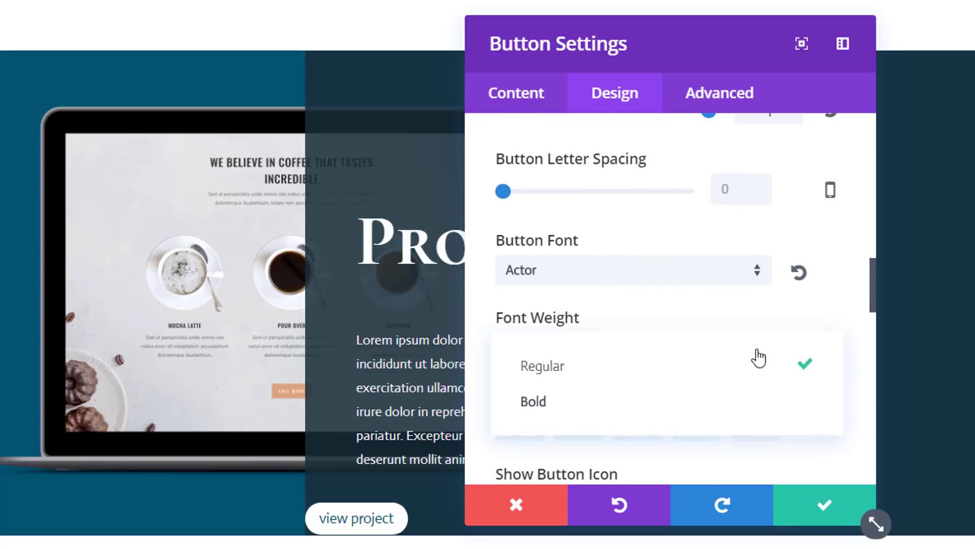
{"action": "left_click", "coordinate": [662, 400]}
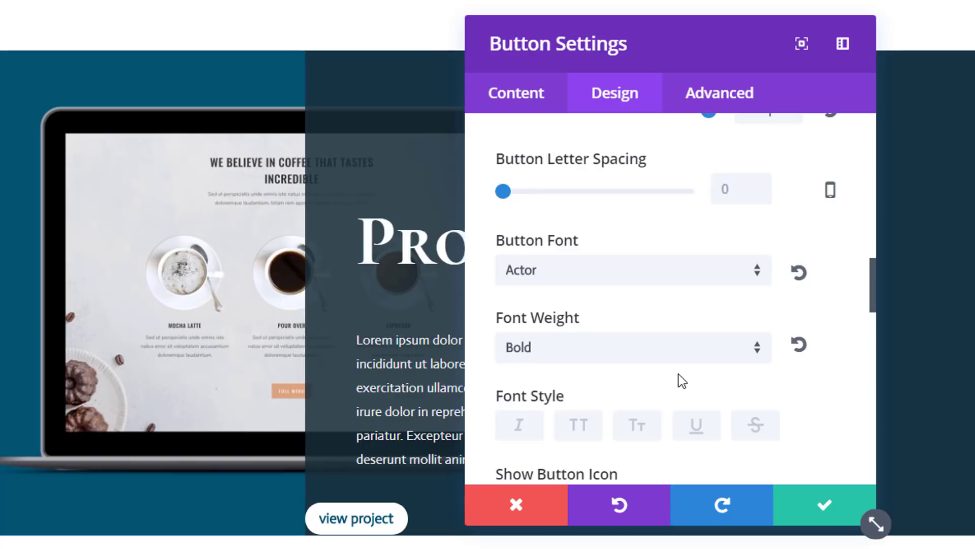
{"action": "scroll", "coordinate": [681, 380], "scroll_direction": "down", "scroll_amount": 2}
{"action": "left_click", "coordinate": [592, 331]}
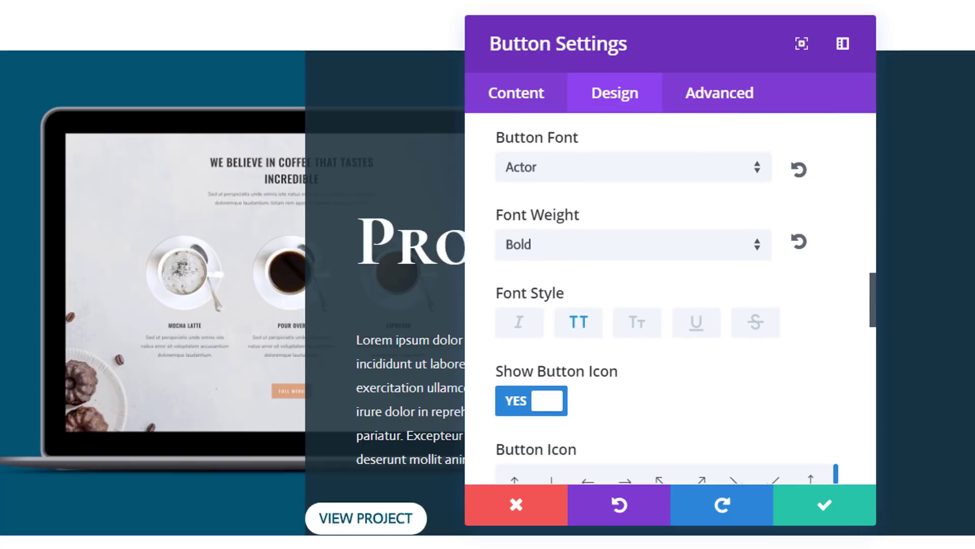
Step: Set the View Project button's custom margin to 150px at the bottom and 50px on the left
{"action": "scroll", "coordinate": [673, 444], "scroll_direction": "down", "scroll_amount": 3}
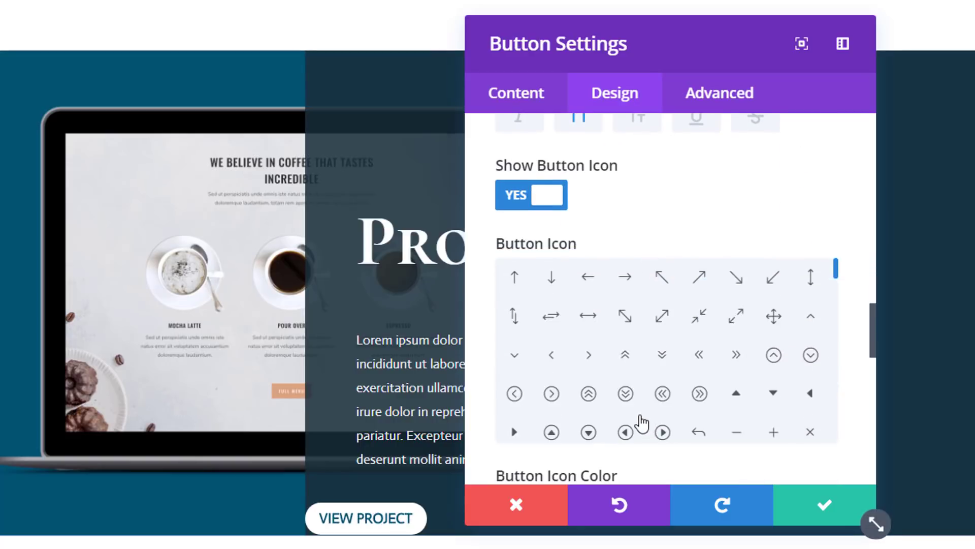
{"action": "scroll", "coordinate": [638, 420], "scroll_direction": "down", "scroll_amount": 2}
{"action": "scroll", "coordinate": [843, 387], "scroll_direction": "down", "scroll_amount": 3}
{"action": "scroll", "coordinate": [810, 388], "scroll_direction": "down", "scroll_amount": 10}
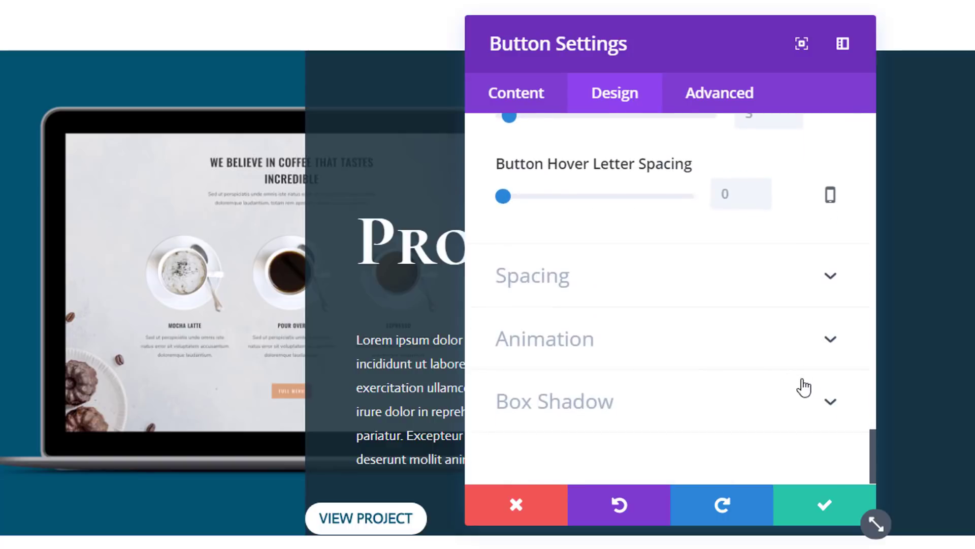
{"action": "left_click", "coordinate": [684, 289]}
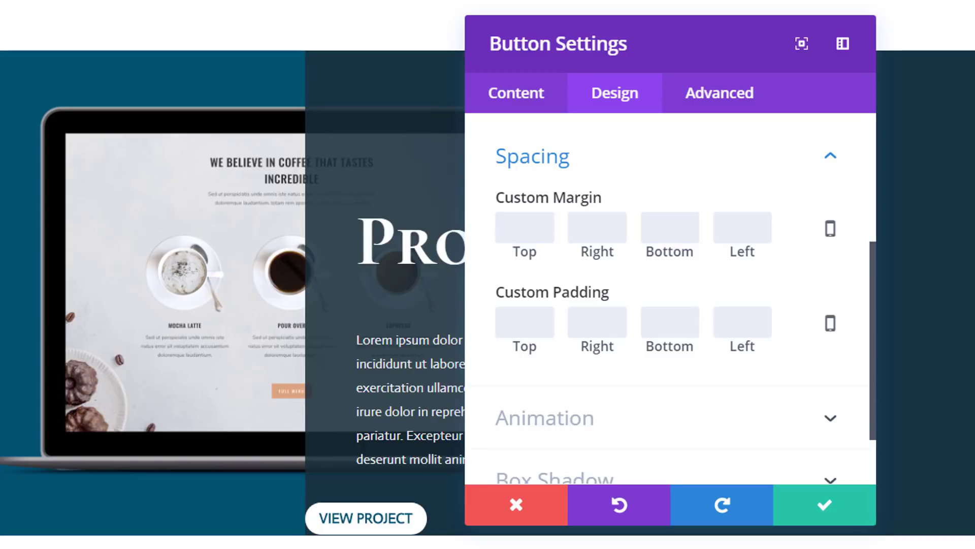
{"action": "left_click", "coordinate": [680, 231]}
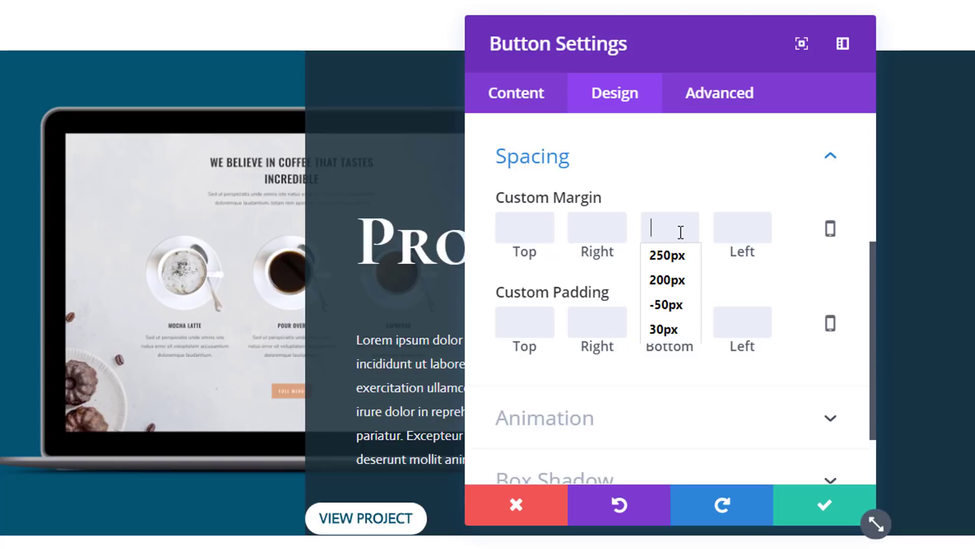
{"action": "type", "text": "150px"}
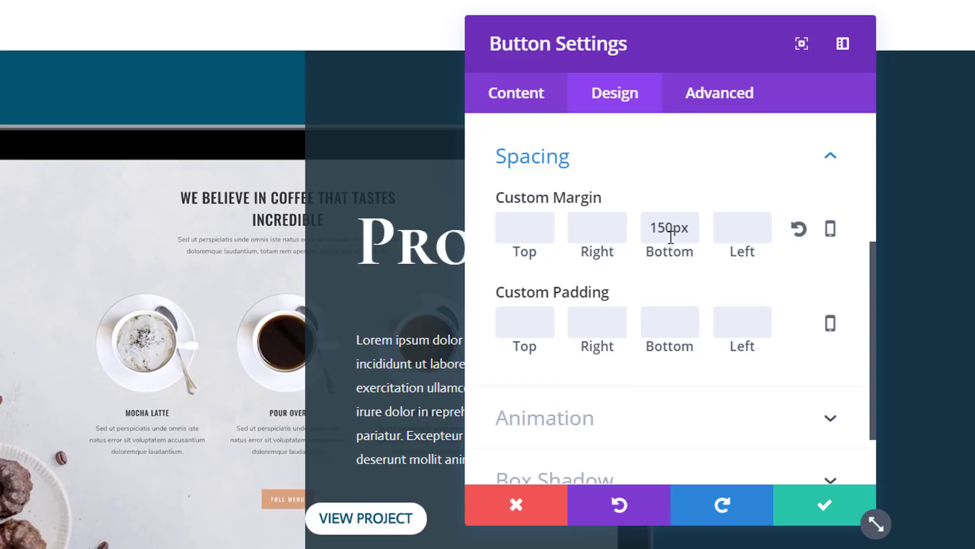
{"action": "key", "text": "Tab"}
{"action": "type", "text": "-50px"}
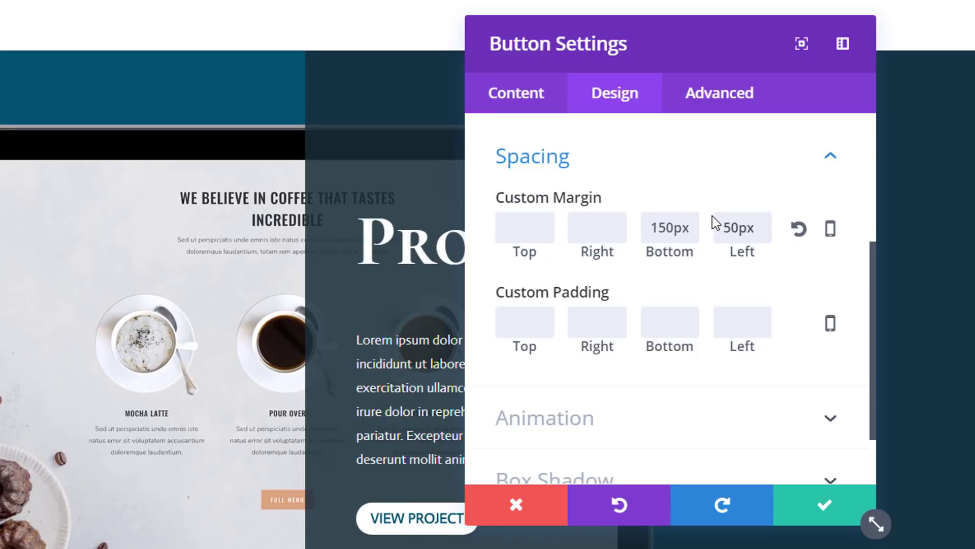
Step: Set the button's custom padding to 10px at the top and bottom and 30px on the right and left
{"action": "left_click", "coordinate": [520, 330]}
{"action": "type", "text": "10px"}
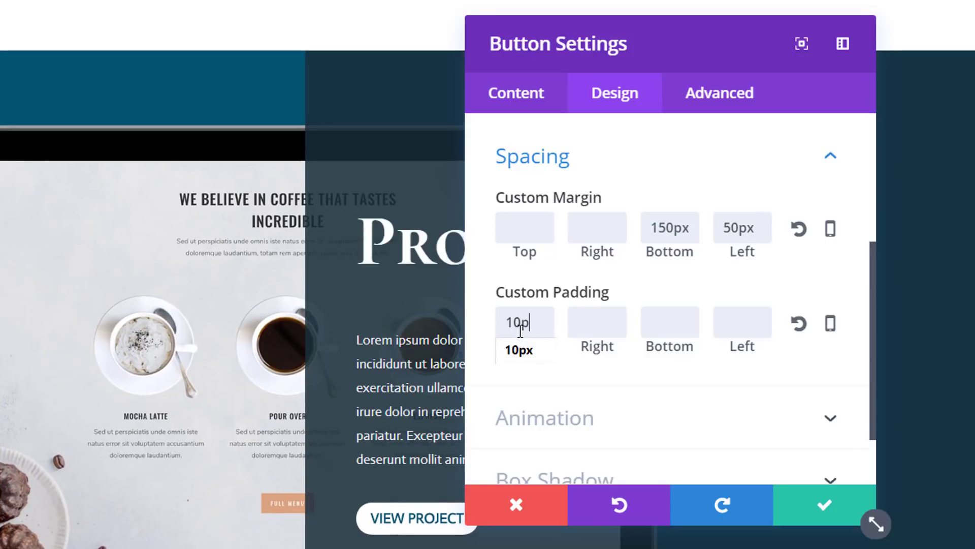
{"action": "double_click", "coordinate": [520, 330]}
{"action": "left_click", "coordinate": [672, 316]}
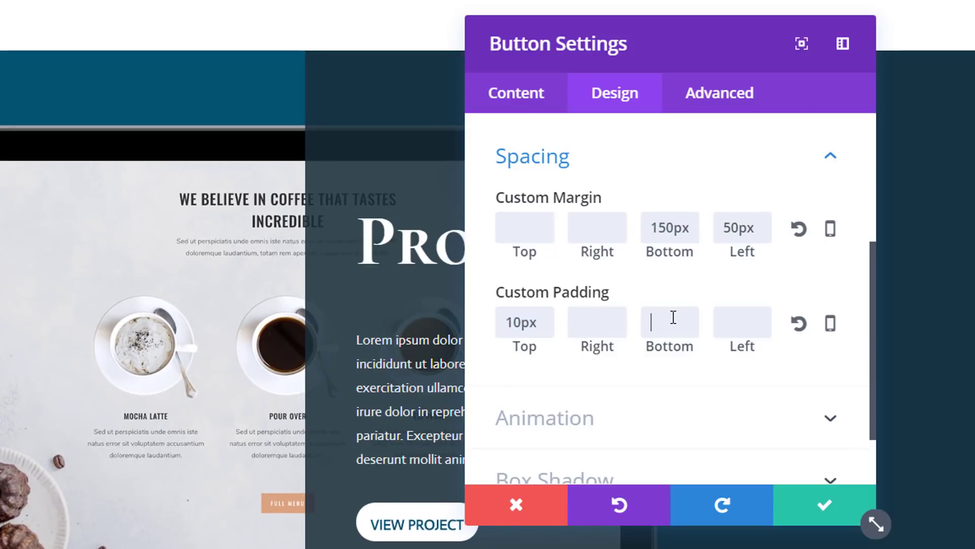
{"action": "type", "text": "10px"}
{"action": "left_click", "coordinate": [598, 331]}
{"action": "type", "text": "3"}
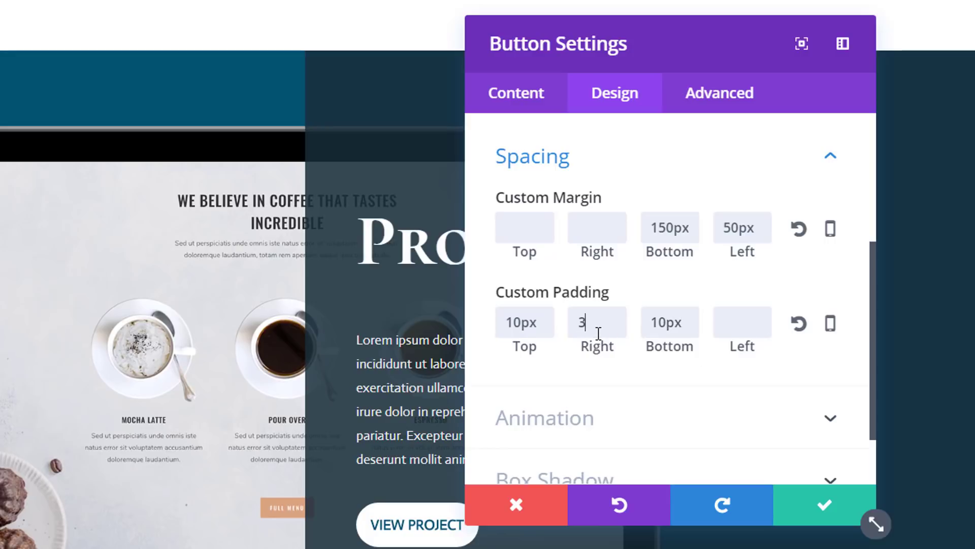
{"action": "type", "text": "0px"}
{"action": "double_click", "coordinate": [594, 326]}
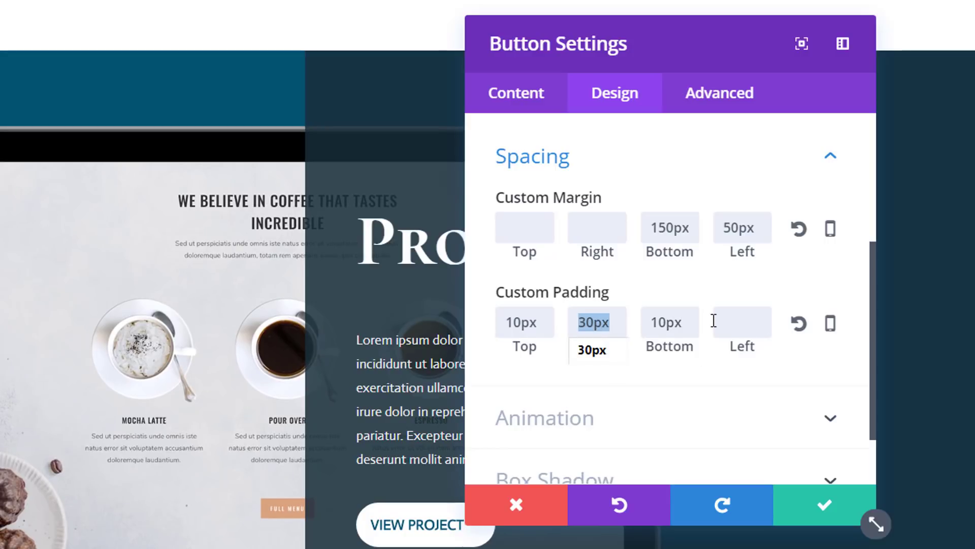
{"action": "left_click", "coordinate": [715, 320]}
{"action": "type", "text": "30px"}
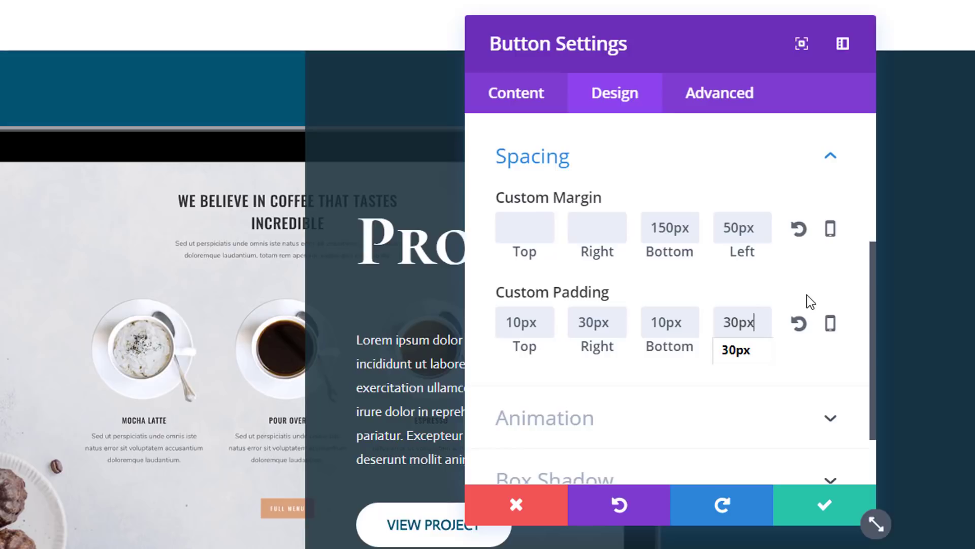
Step: Apply the soft all-around box shadow style to the button with 41px blur strength and 4px spread strength
{"action": "scroll", "coordinate": [807, 295], "scroll_direction": "down", "scroll_amount": 2}
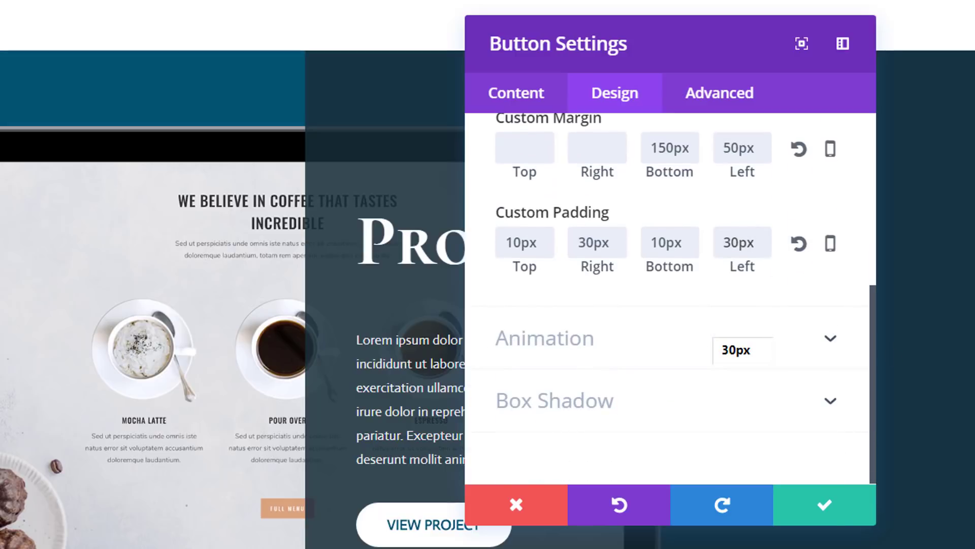
{"action": "left_click", "coordinate": [620, 399]}
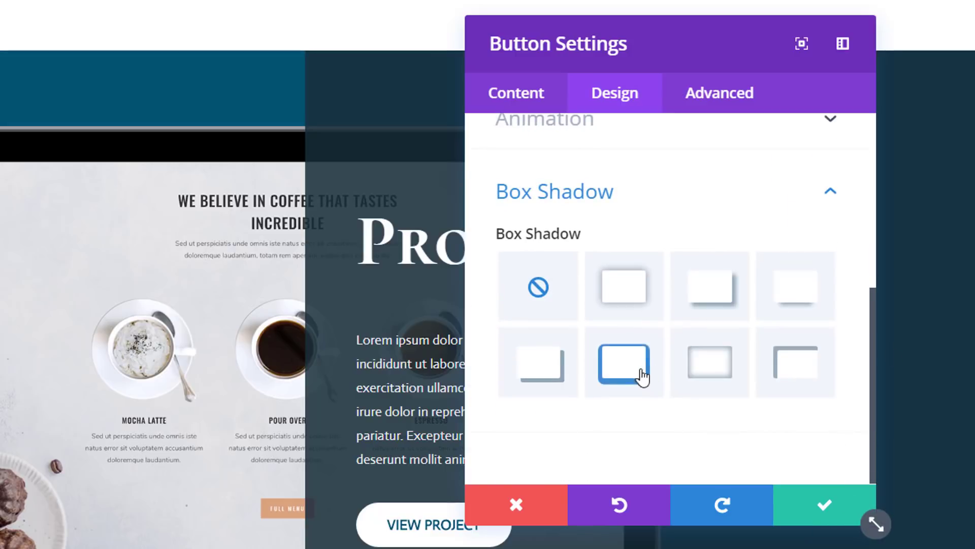
{"action": "left_click", "coordinate": [641, 305]}
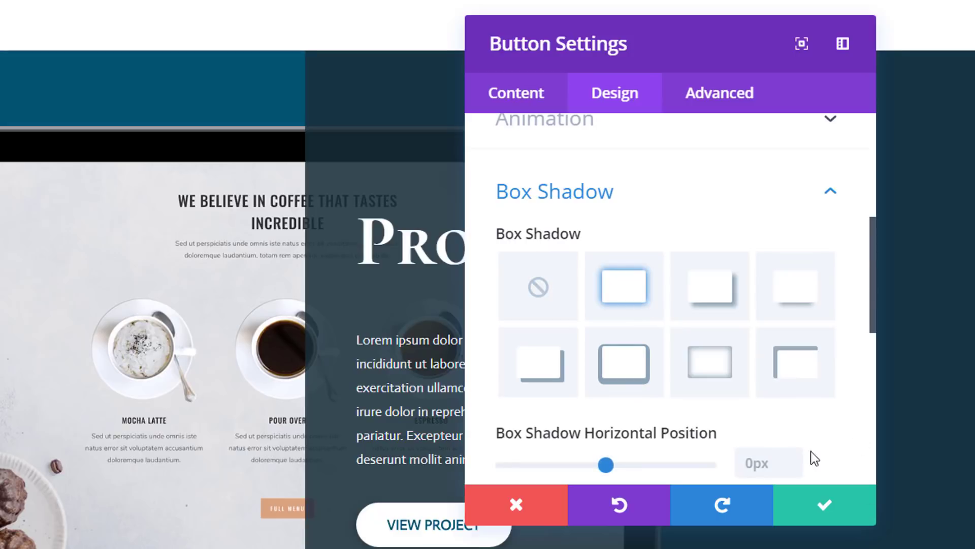
{"action": "scroll", "coordinate": [761, 392], "scroll_direction": "down", "scroll_amount": 4}
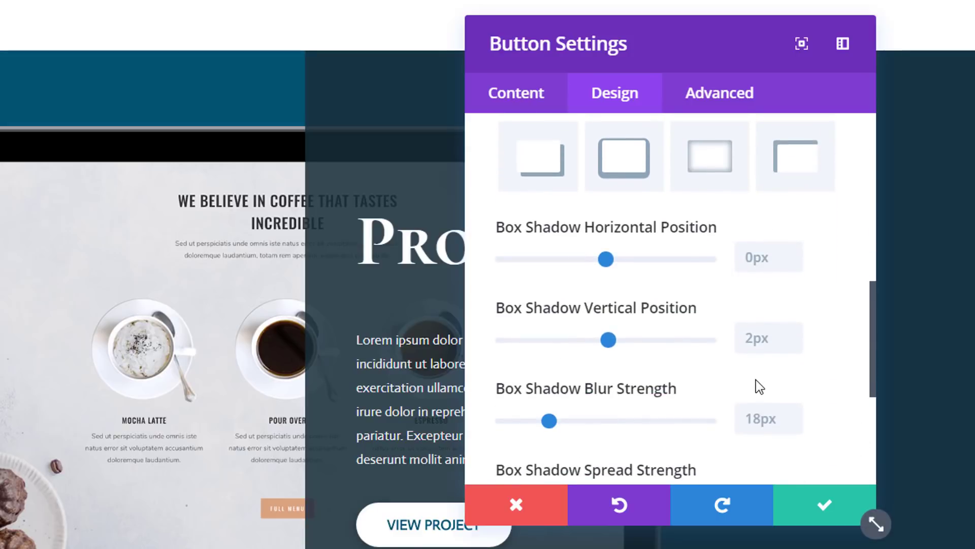
{"action": "left_click", "coordinate": [761, 413]}
{"action": "key", "text": "ctrl+a"}
{"action": "type", "text": "41"}
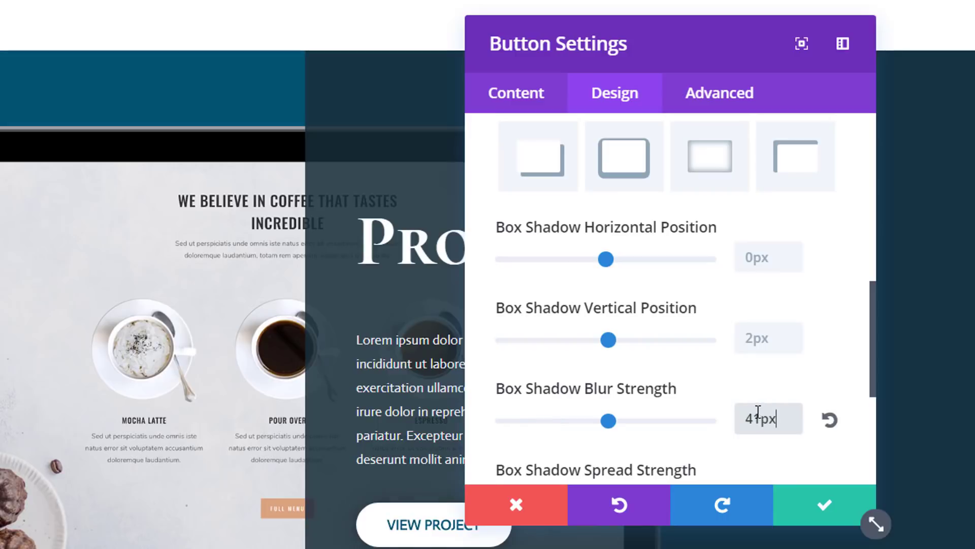
{"action": "scroll", "coordinate": [764, 418], "scroll_direction": "down", "scroll_amount": 4}
{"action": "left_click", "coordinate": [757, 299]}
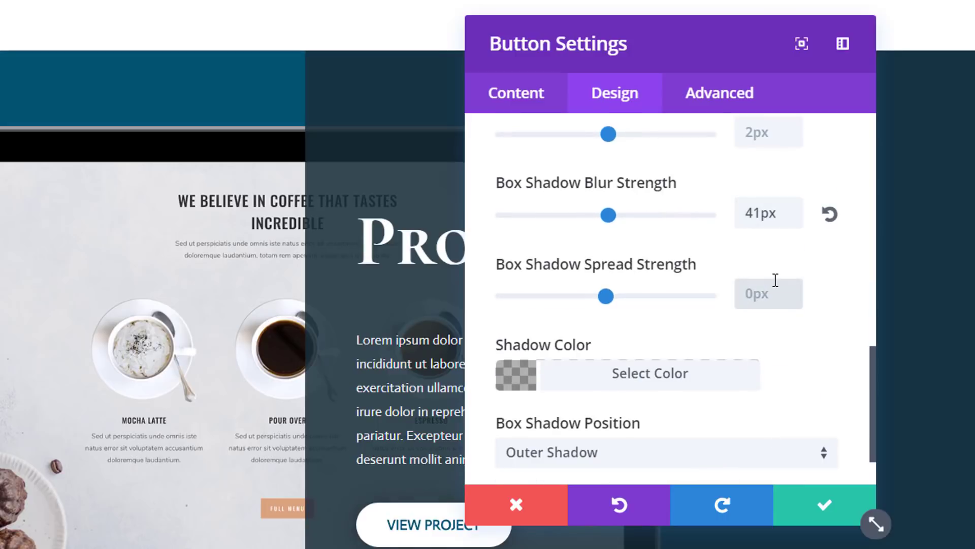
{"action": "type", "text": "4"}
{"action": "scroll", "coordinate": [794, 364], "scroll_direction": "down", "scroll_amount": 1}
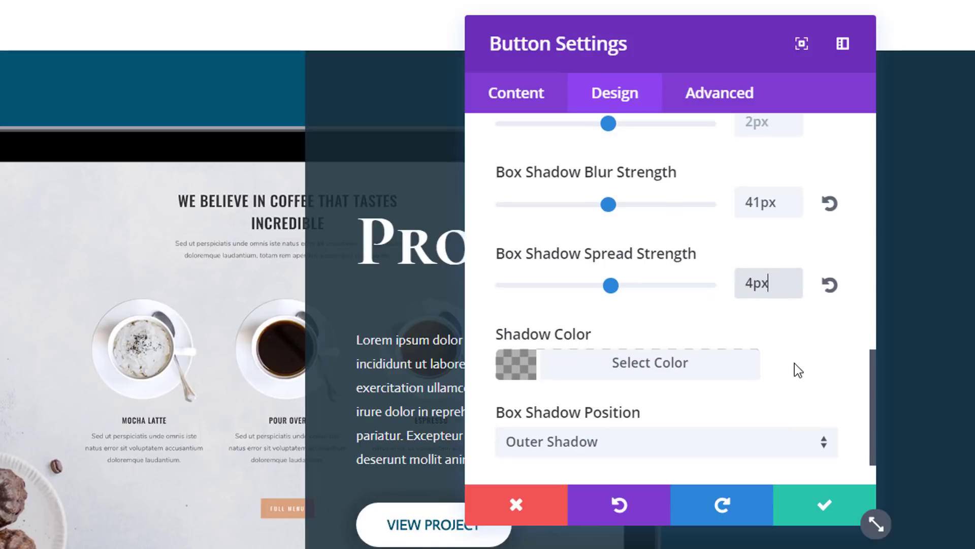
Step: Set the button's shadow color to translucent white at 0.3 opacity and save the button settings
{"action": "scroll", "coordinate": [794, 363], "scroll_direction": "down", "scroll_amount": 1}
{"action": "left_click", "coordinate": [696, 322]}
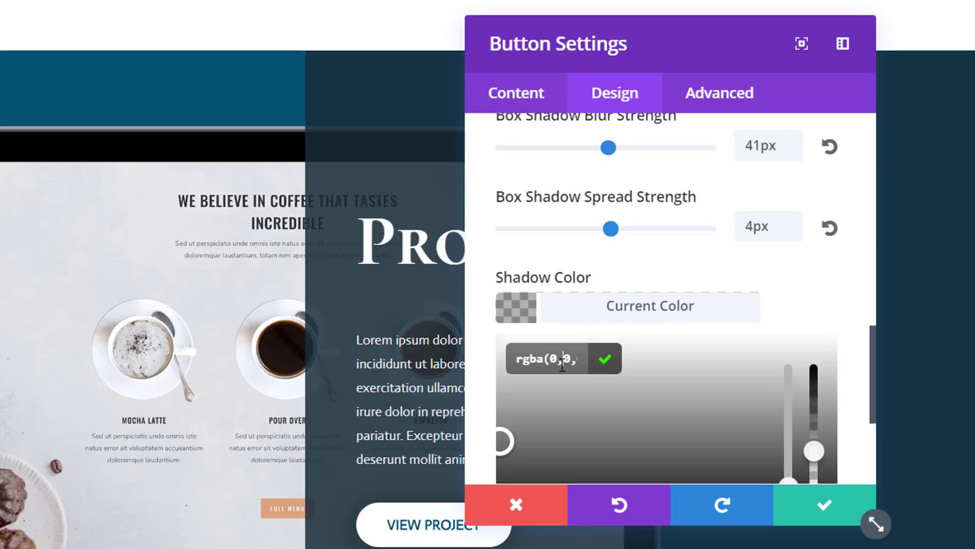
{"action": "key", "text": "ctrl+a"}
{"action": "key", "text": "ctrl+v"}
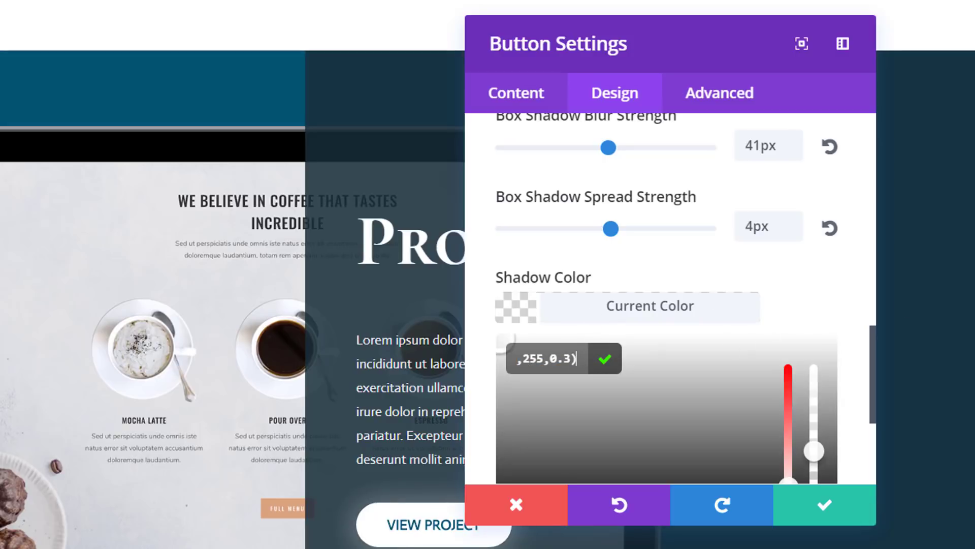
{"action": "scroll", "coordinate": [635, 407], "scroll_direction": "down", "scroll_amount": 5}
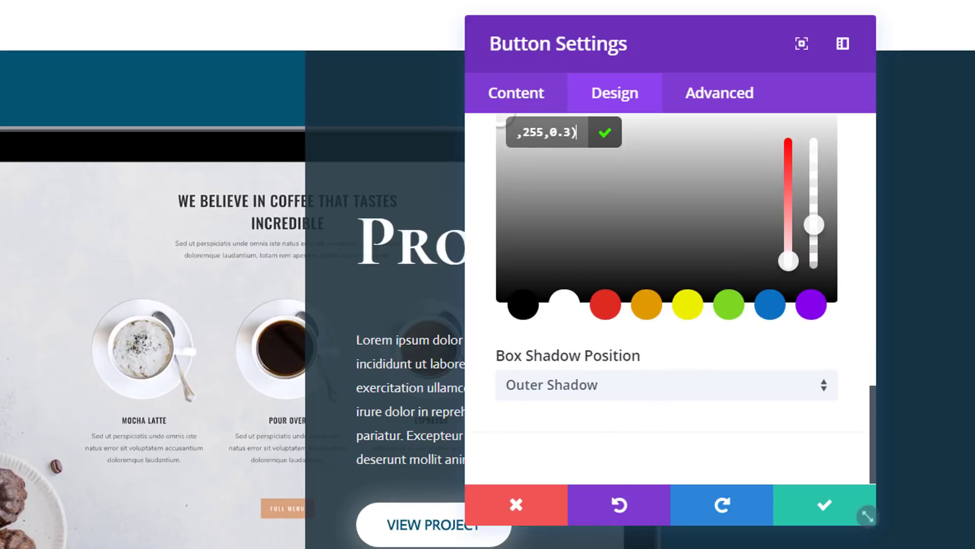
{"action": "left_click", "coordinate": [801, 500]}
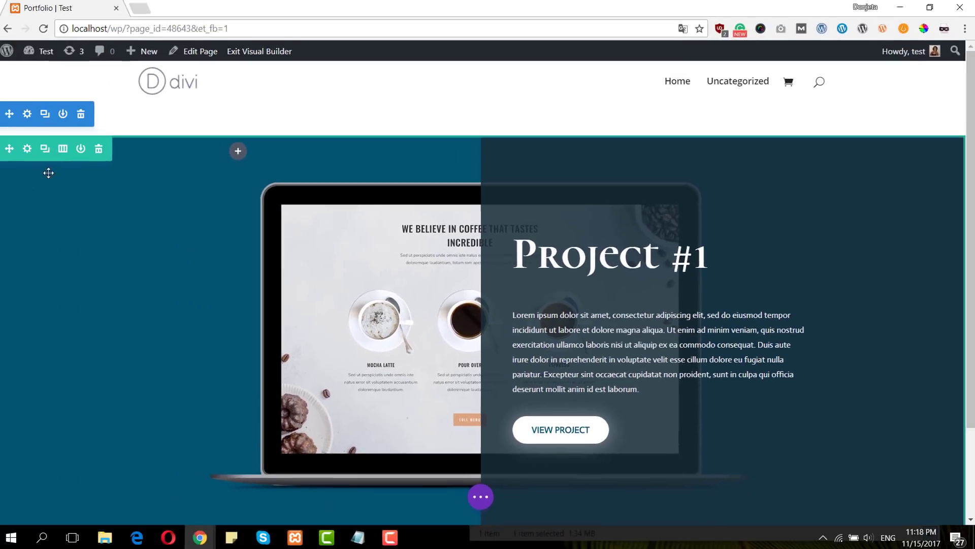
Step: Duplicate the finished Project #1 row twice to make rows for further projects
{"action": "scroll", "coordinate": [198, 242], "scroll_direction": "down", "scroll_amount": 3}
{"action": "scroll", "coordinate": [185, 235], "scroll_direction": "up", "scroll_amount": 3}
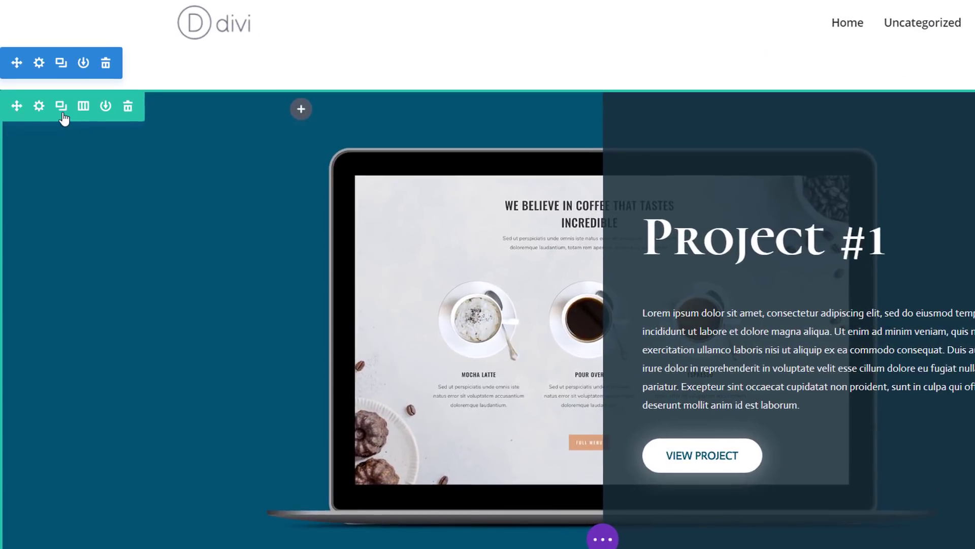
{"action": "left_click", "coordinate": [58, 116]}
{"action": "scroll", "coordinate": [297, 306], "scroll_direction": "down", "scroll_amount": 5}
{"action": "scroll", "coordinate": [159, 283], "scroll_direction": "down", "scroll_amount": 2}
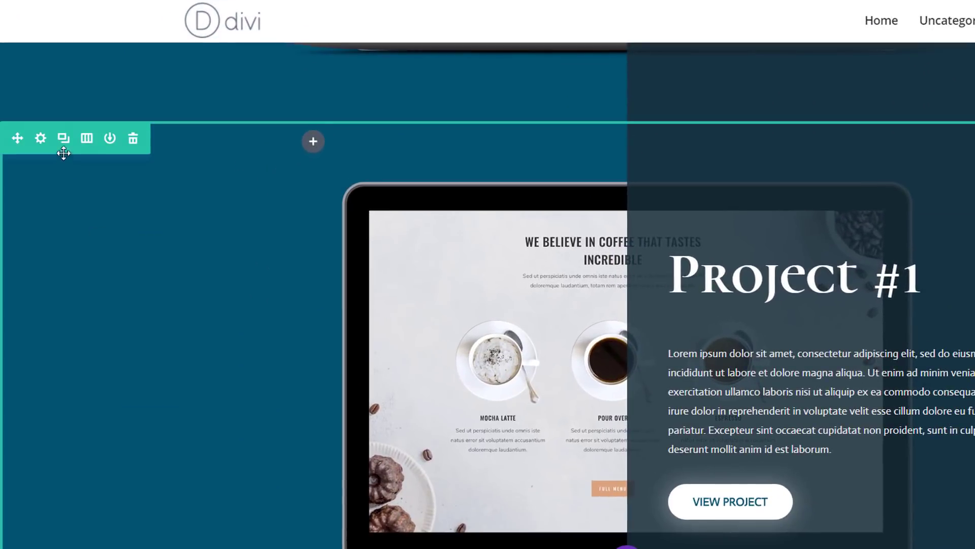
{"action": "left_click", "coordinate": [64, 140]}
{"action": "scroll", "coordinate": [309, 285], "scroll_direction": "down", "scroll_amount": 5}
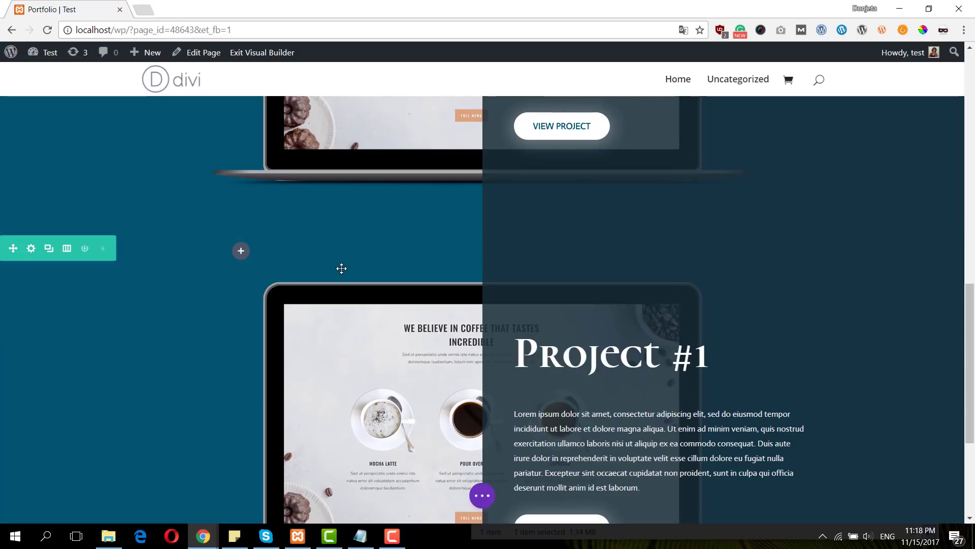
Step: Set the second project row's background color to #660026
{"action": "scroll", "coordinate": [283, 255], "scroll_direction": "down", "scroll_amount": 2}
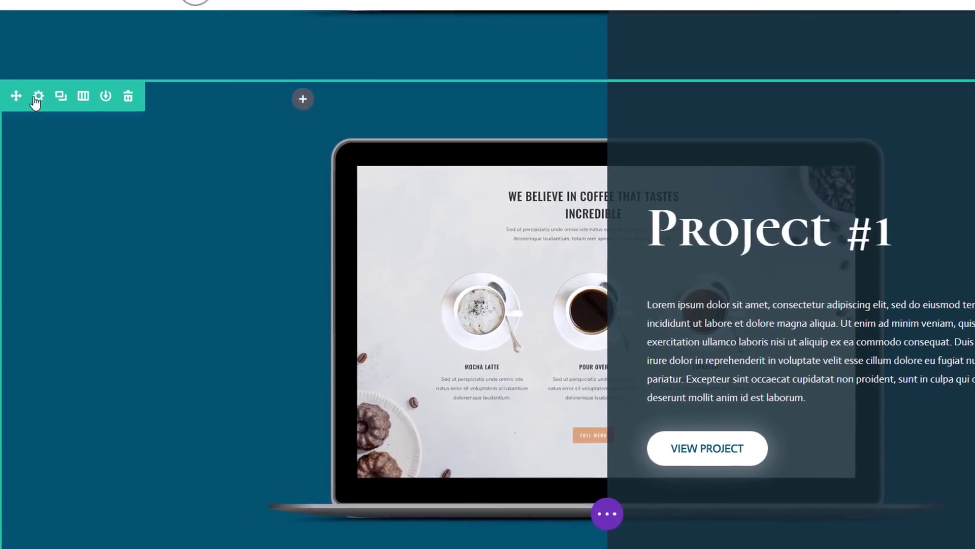
{"action": "left_click", "coordinate": [36, 125]}
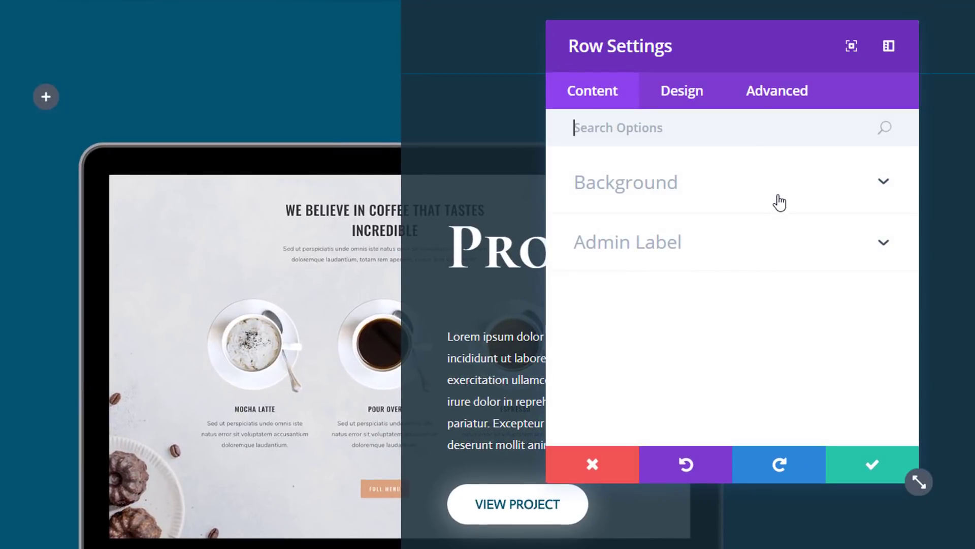
{"action": "left_click", "coordinate": [779, 202]}
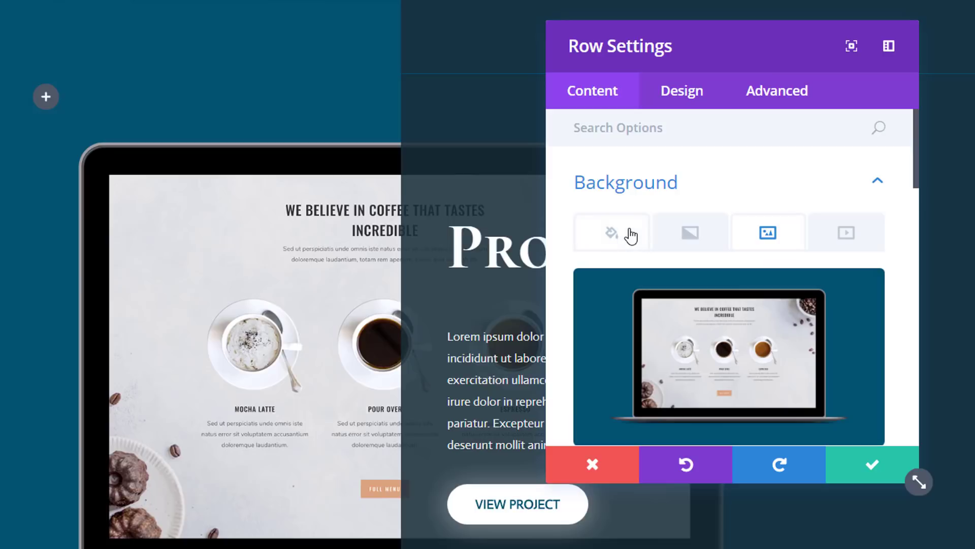
{"action": "left_click", "coordinate": [630, 235]}
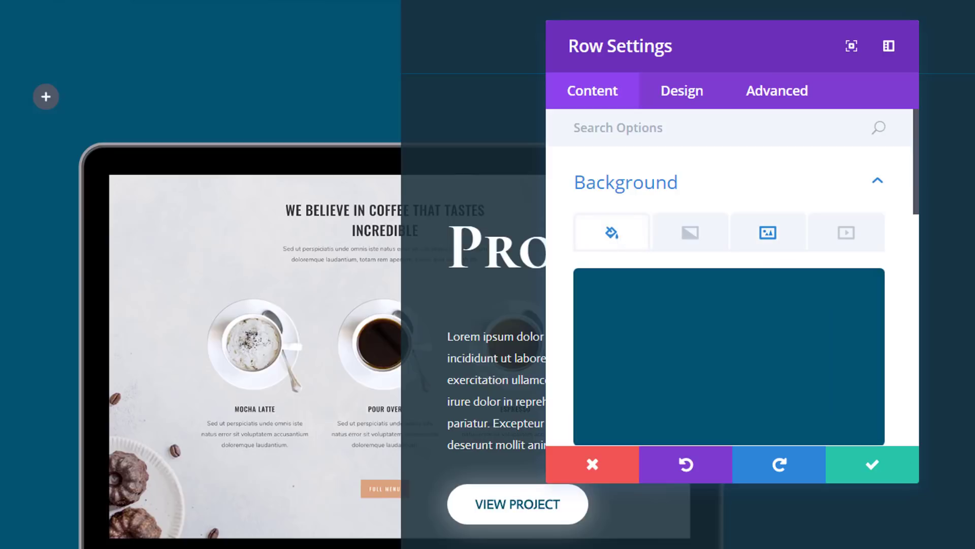
{"action": "left_click", "coordinate": [732, 355]}
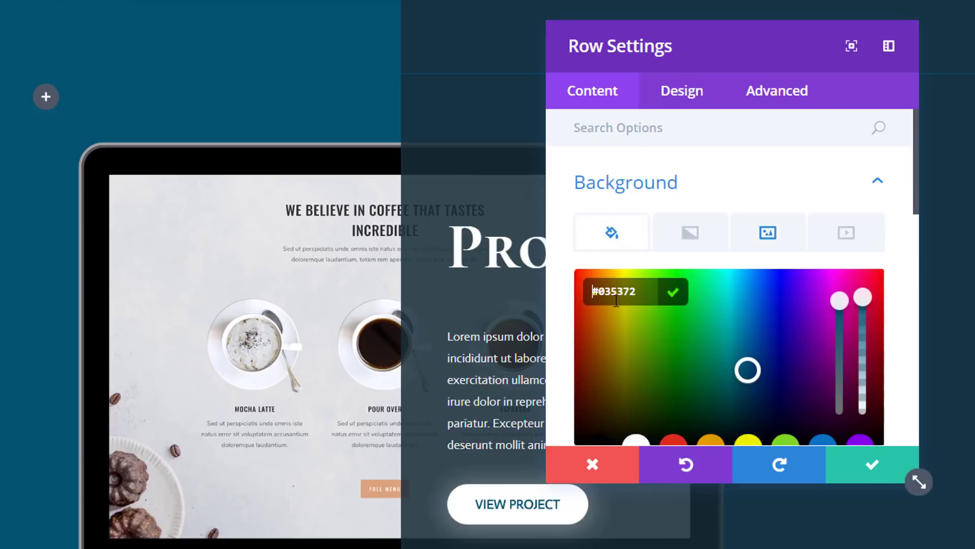
{"action": "type", "text": "#660026"}
{"action": "scroll", "coordinate": [831, 315], "scroll_direction": "down", "scroll_amount": 4}
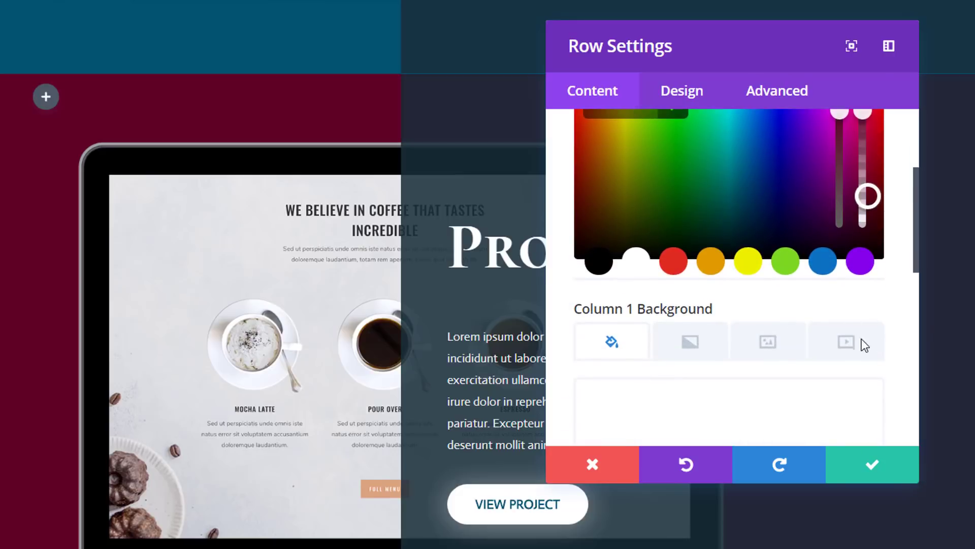
Step: Change the second row's Column 2 background to a dark maroon at 0.85 opacity and save the row settings
{"action": "scroll", "coordinate": [710, 389], "scroll_direction": "down", "scroll_amount": 6}
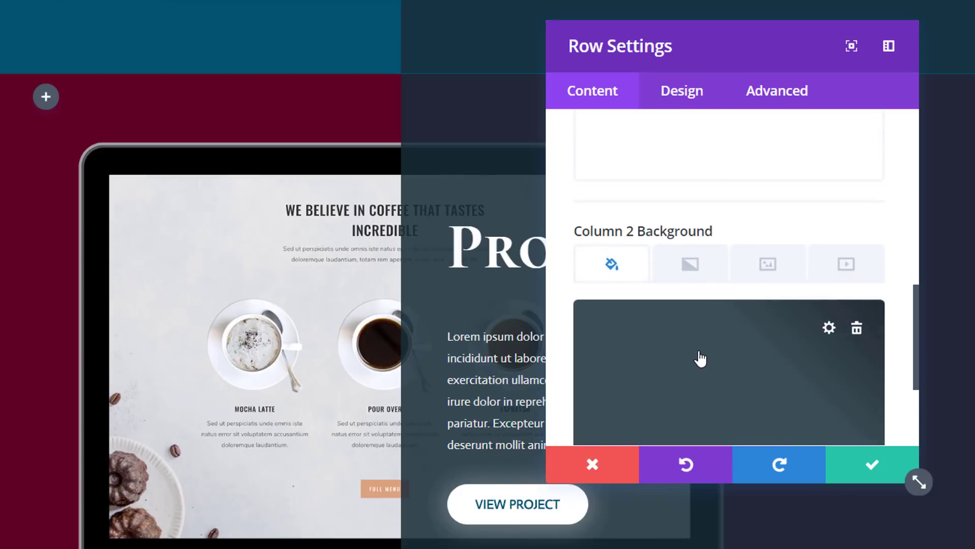
{"action": "left_click", "coordinate": [699, 355]}
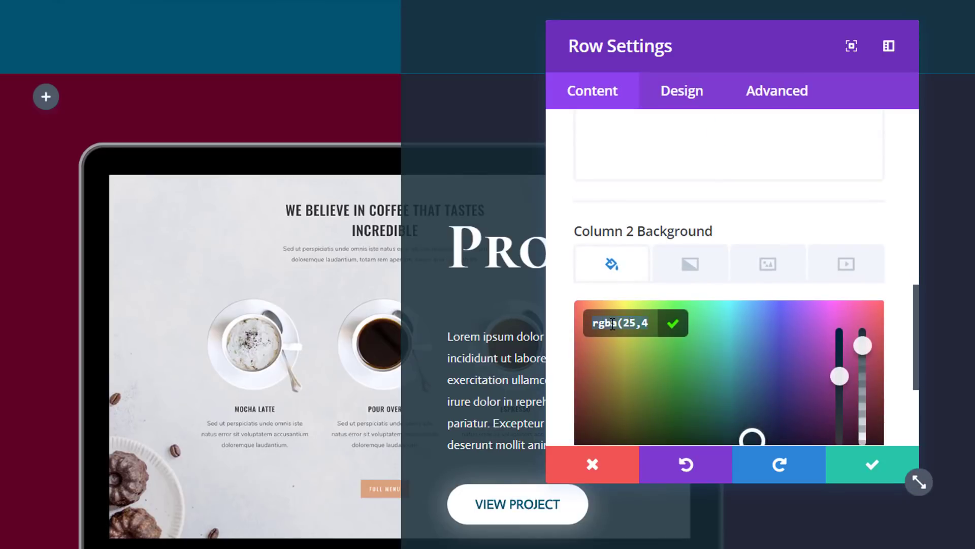
{"action": "key", "text": "ctrl+v"}
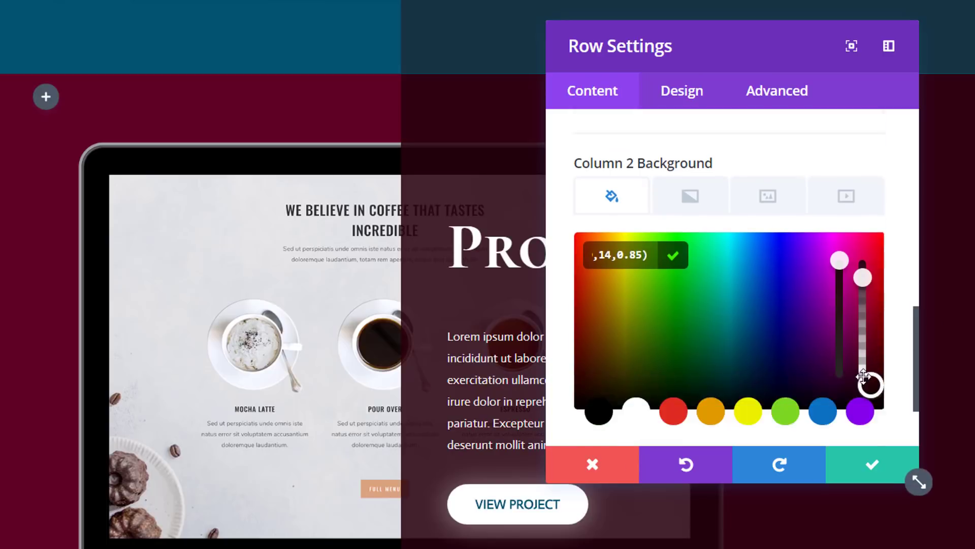
{"action": "left_click", "coordinate": [872, 464]}
{"action": "scroll", "coordinate": [825, 337], "scroll_direction": "down", "scroll_amount": 3}
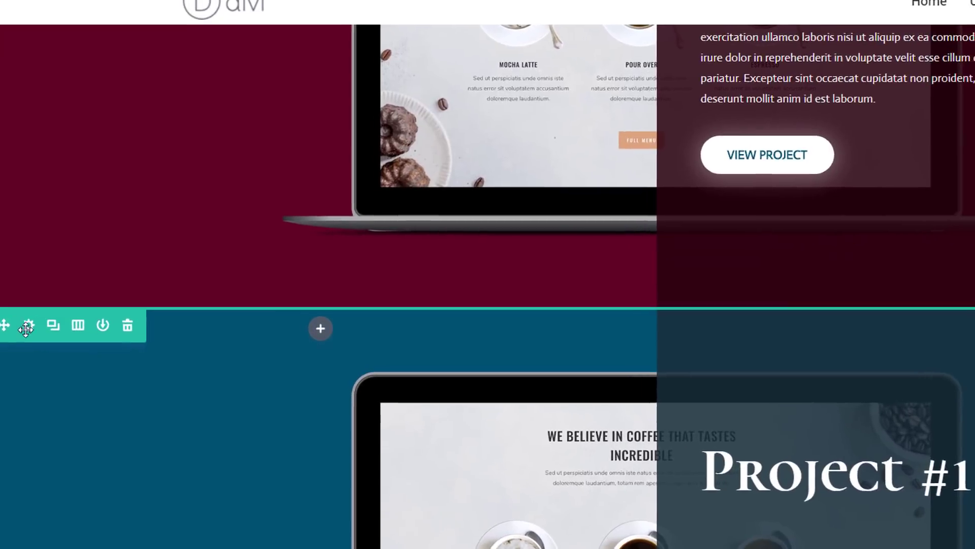
Step: Set the third project row's background color to dark mustard yellow
{"action": "left_click", "coordinate": [32, 312]}
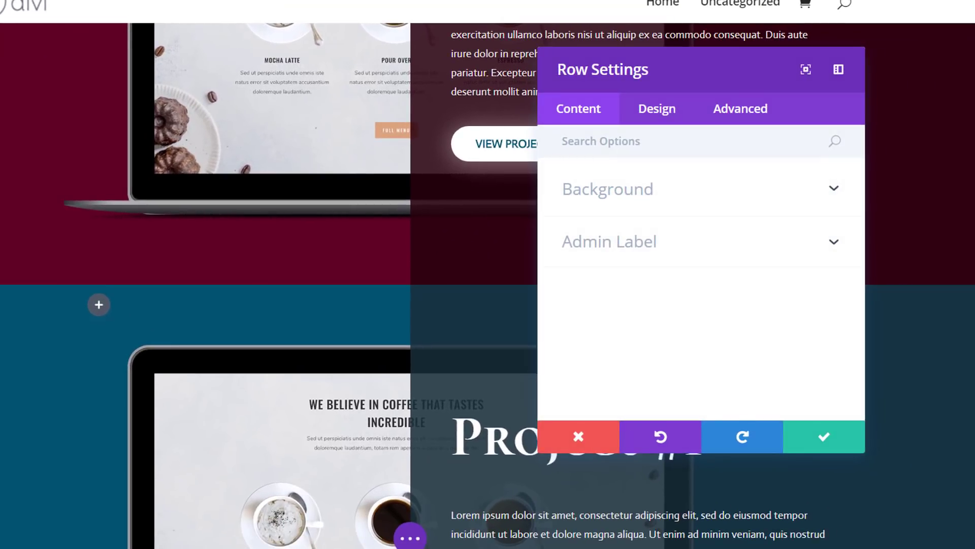
{"action": "left_click", "coordinate": [675, 198]}
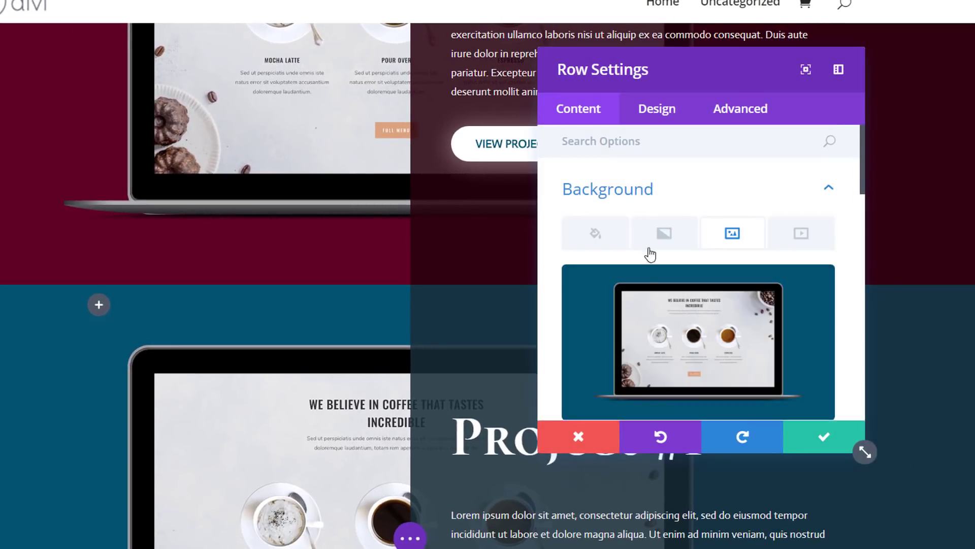
{"action": "left_click", "coordinate": [585, 243]}
{"action": "left_click", "coordinate": [616, 288]}
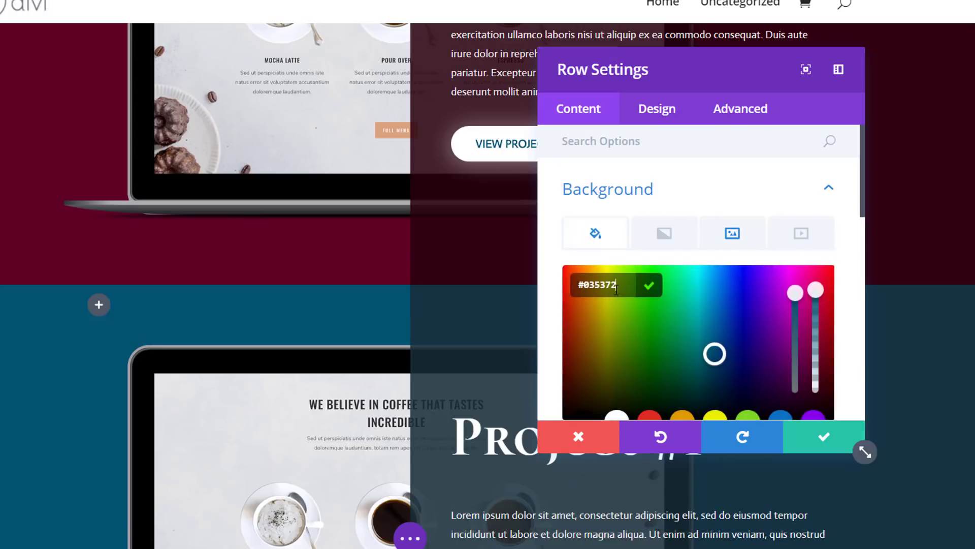
{"action": "key", "text": "ctrl+v"}
Step: Change the third row's Column 2 background to a translucent dark olive and save the row settings
{"action": "scroll", "coordinate": [699, 285], "scroll_direction": "down", "scroll_amount": 9}
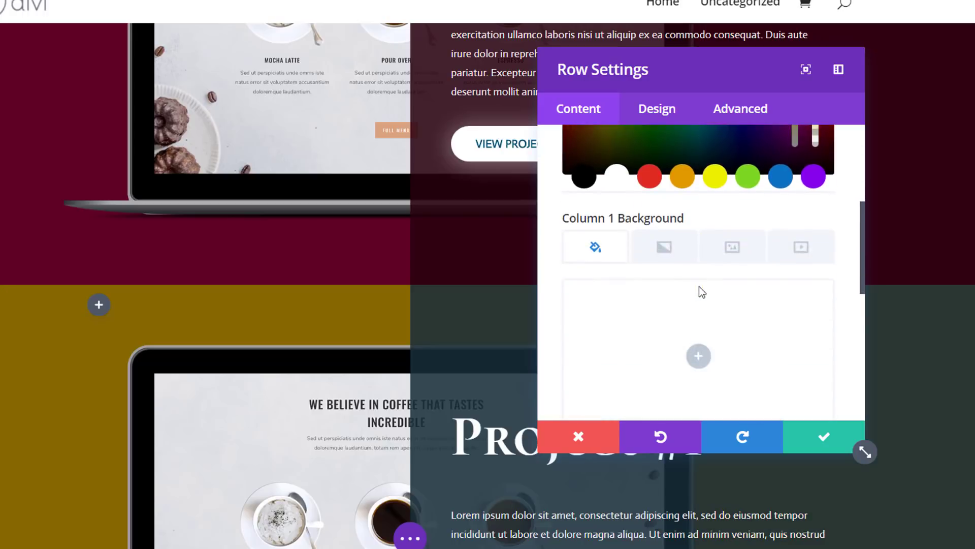
{"action": "left_click", "coordinate": [689, 322]}
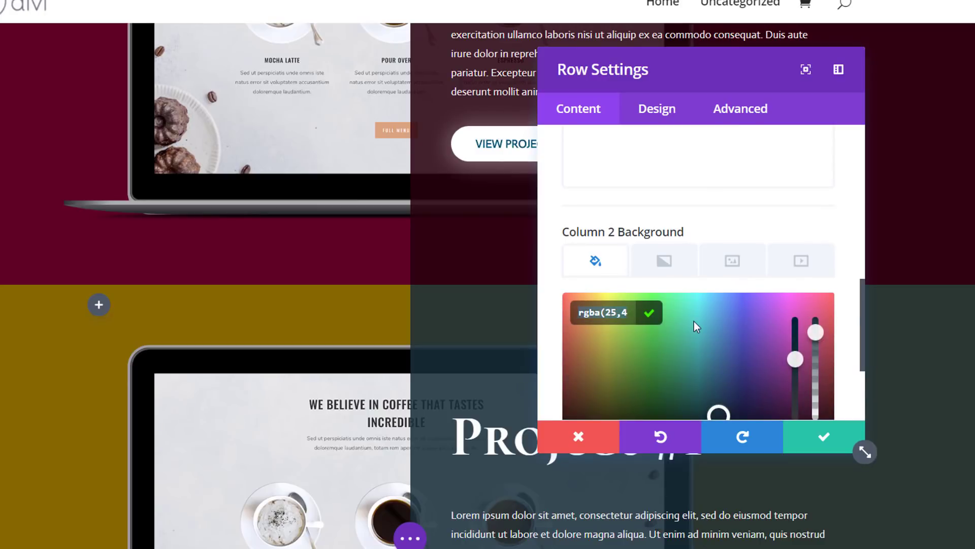
{"action": "key", "text": "ctrl+v"}
{"action": "left_click", "coordinate": [824, 436]}
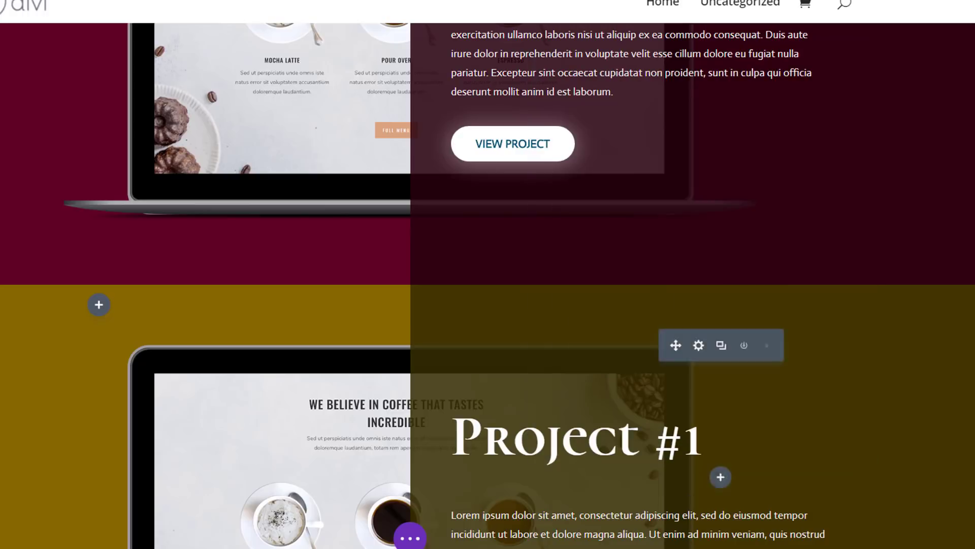
Step: Duplicate the blue Project #1 row at the start of the page
{"action": "scroll", "coordinate": [616, 261], "scroll_direction": "down", "scroll_amount": 1}
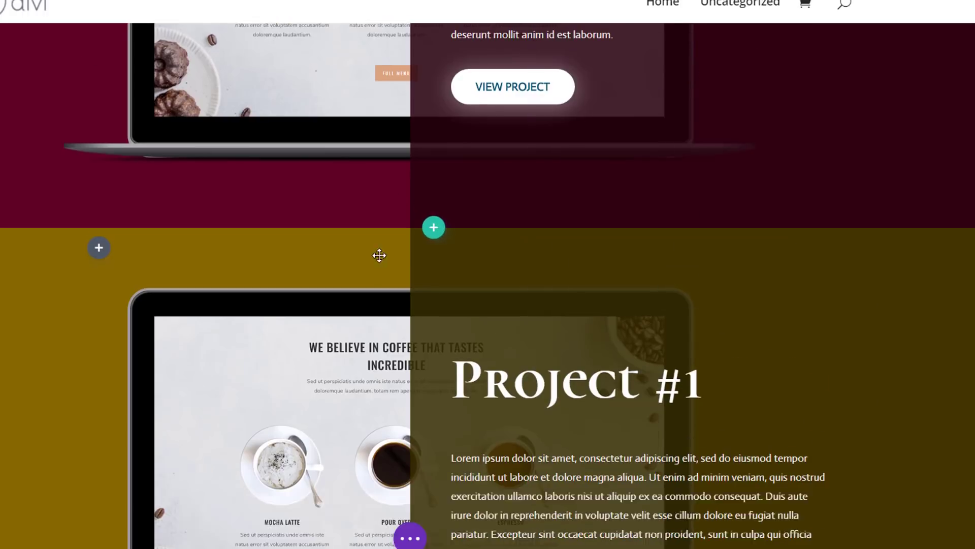
{"action": "scroll", "coordinate": [381, 255], "scroll_direction": "down", "scroll_amount": 2}
{"action": "scroll", "coordinate": [435, 270], "scroll_direction": "up", "scroll_amount": 5}
{"action": "scroll", "coordinate": [435, 270], "scroll_direction": "up", "scroll_amount": 5}
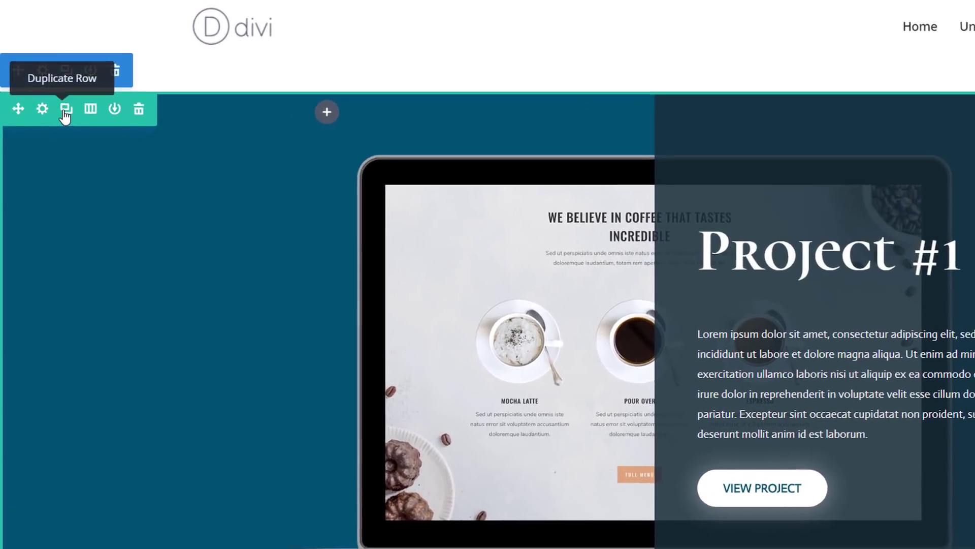
{"action": "left_click", "coordinate": [48, 144]}
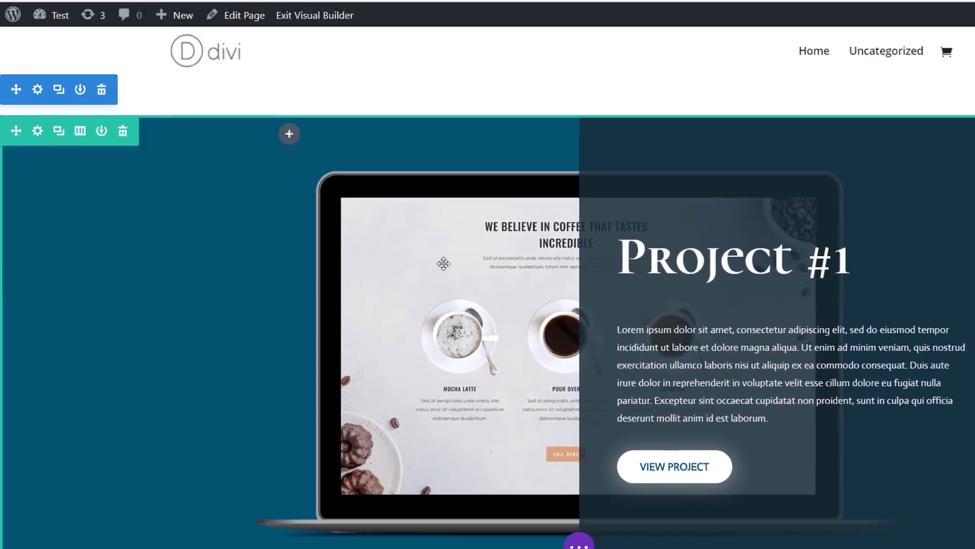
Step: Switch the visual builder to the tablet preview
{"action": "scroll", "coordinate": [420, 325], "scroll_direction": "down", "scroll_amount": 2}
{"action": "scroll", "coordinate": [461, 407], "scroll_direction": "down", "scroll_amount": 3}
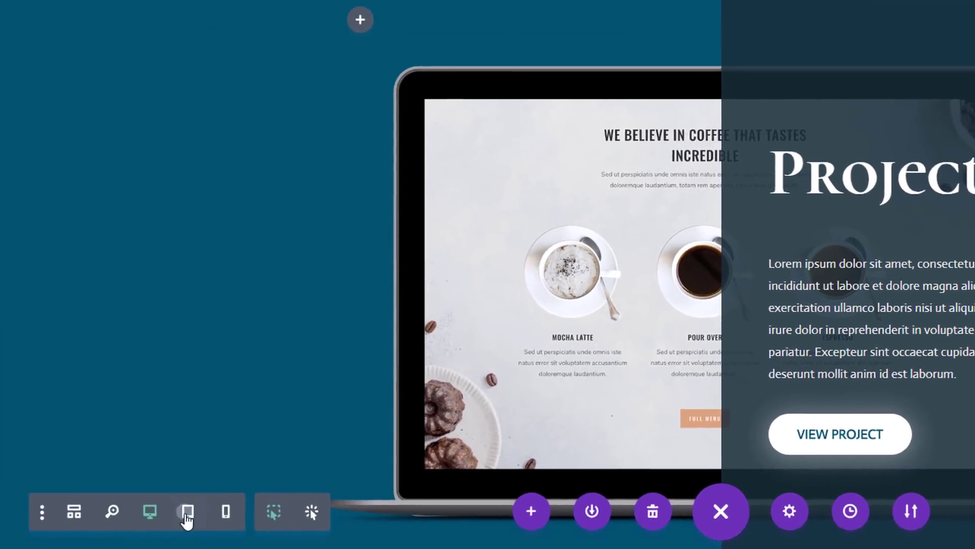
{"action": "left_click", "coordinate": [187, 513]}
Step: Remove the laptop background image from the duplicated blue Project #1 row
{"action": "scroll", "coordinate": [595, 333], "scroll_direction": "down", "scroll_amount": 5}
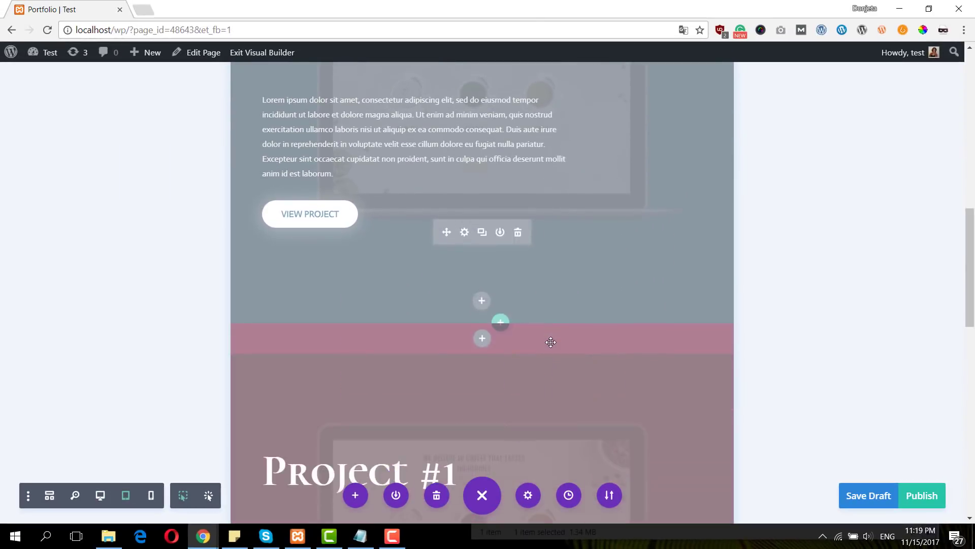
{"action": "scroll", "coordinate": [550, 342], "scroll_direction": "down", "scroll_amount": 5}
{"action": "scroll", "coordinate": [551, 342], "scroll_direction": "up", "scroll_amount": 5}
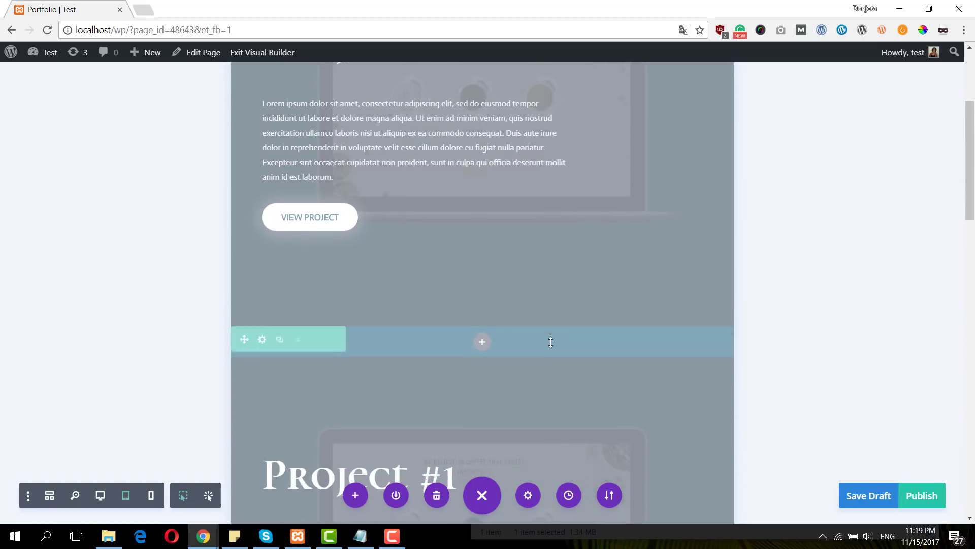
{"action": "scroll", "coordinate": [551, 342], "scroll_direction": "down", "scroll_amount": 2}
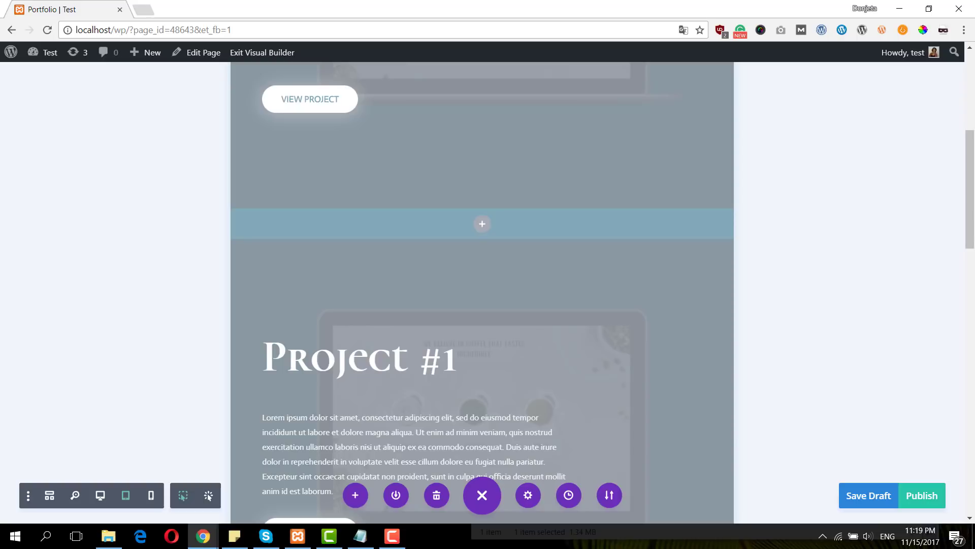
{"action": "mouse_move", "coordinate": [310, 373]}
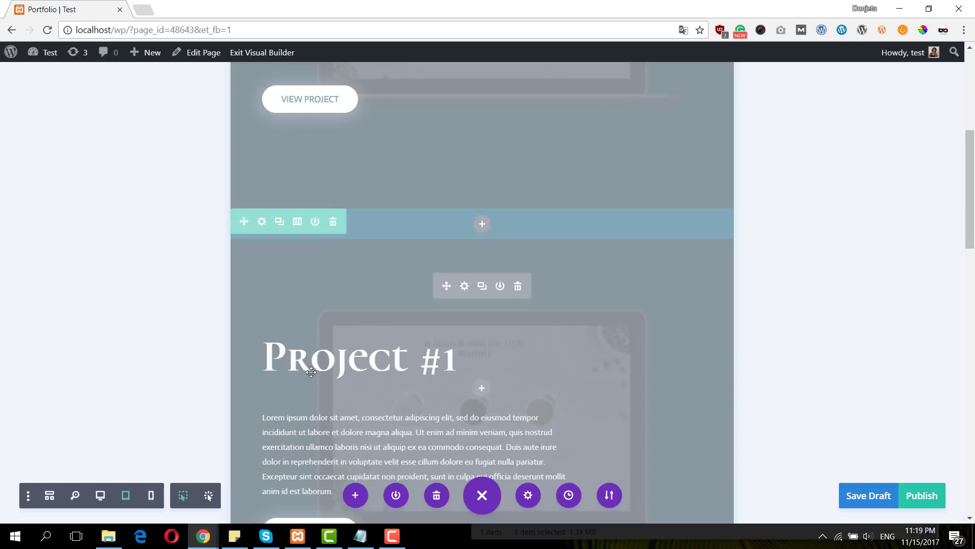
{"action": "left_click", "coordinate": [262, 222]}
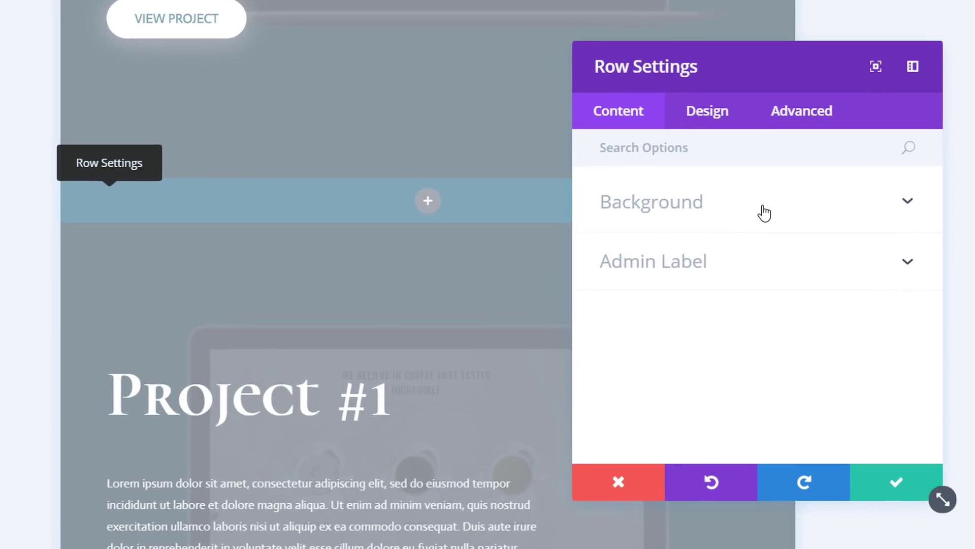
{"action": "left_click", "coordinate": [764, 213]}
{"action": "mouse_move", "coordinate": [891, 328]}
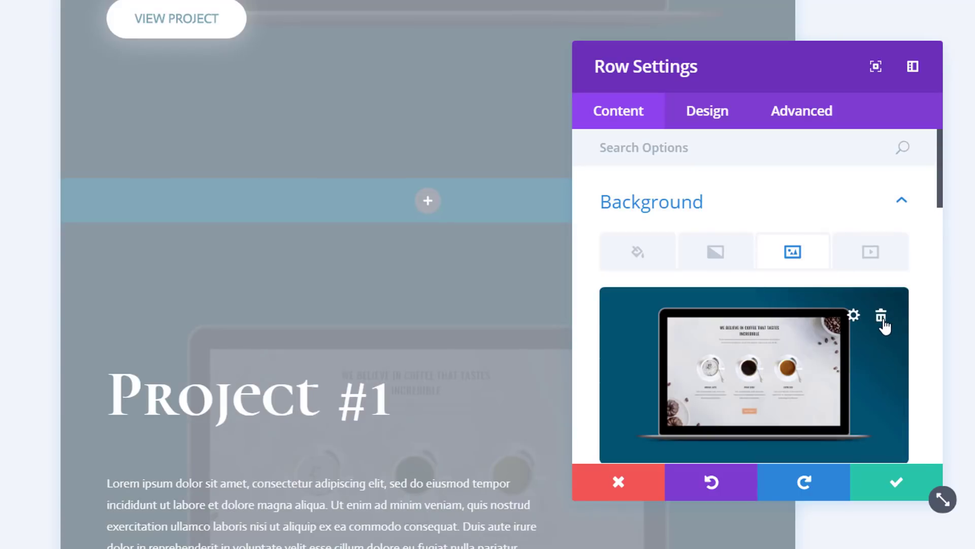
{"action": "left_click", "coordinate": [882, 316]}
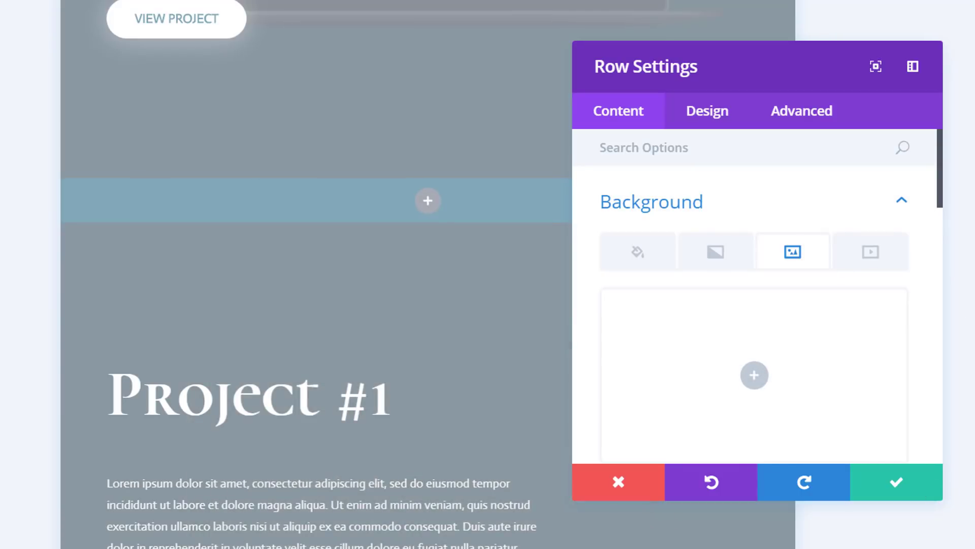
Step: Set the duplicated row's visibility to be disabled on Desktop only, enabling Phone and Tablet, and save the row settings
{"action": "left_click", "coordinate": [815, 122]}
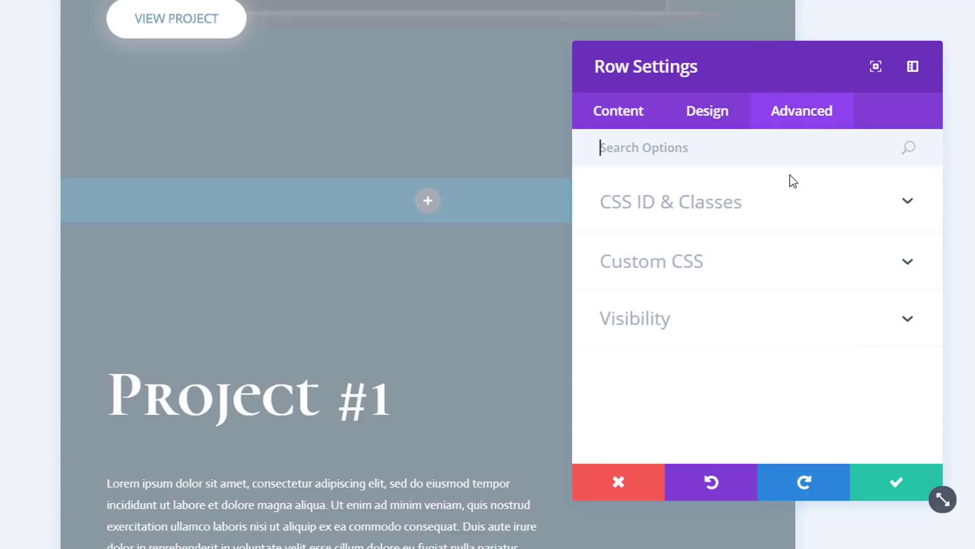
{"action": "left_click", "coordinate": [742, 330]}
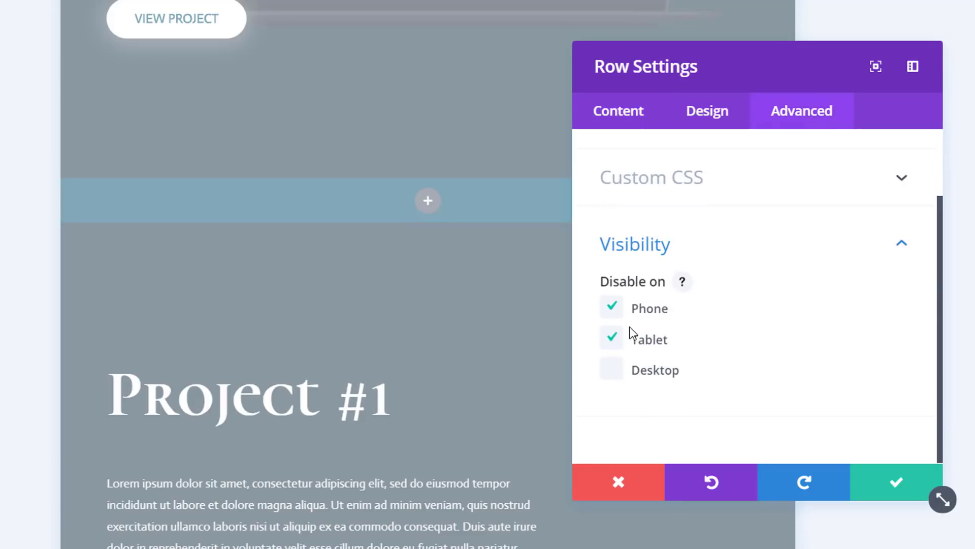
{"action": "left_click", "coordinate": [613, 341]}
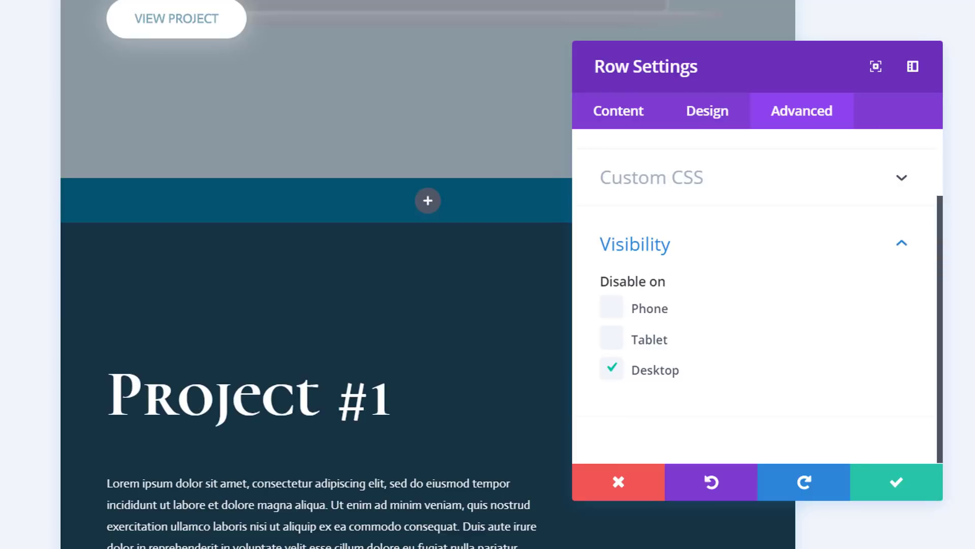
{"action": "left_click", "coordinate": [920, 492]}
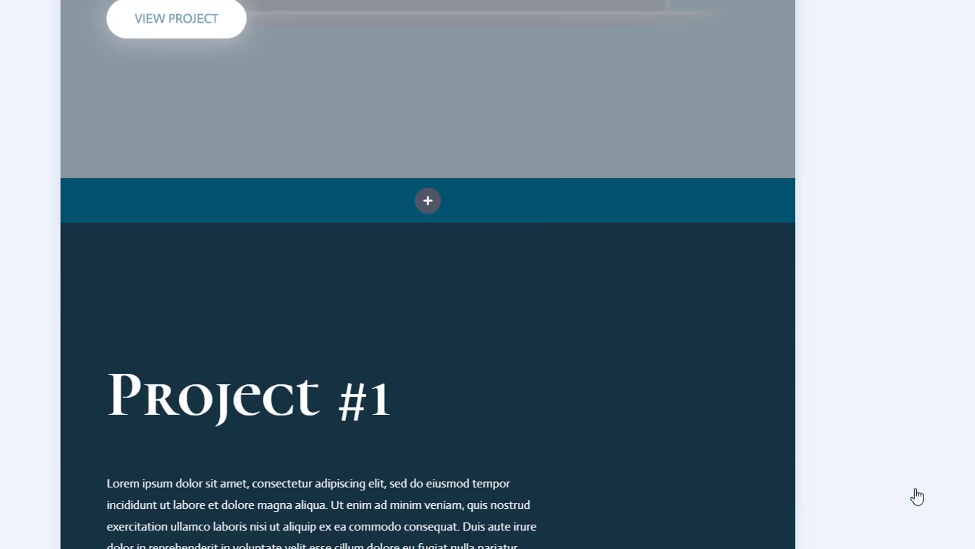
Step: Insert an Image module with mu1.png from the media library into the duplicated row's empty first column and save it
{"action": "left_click", "coordinate": [428, 203]}
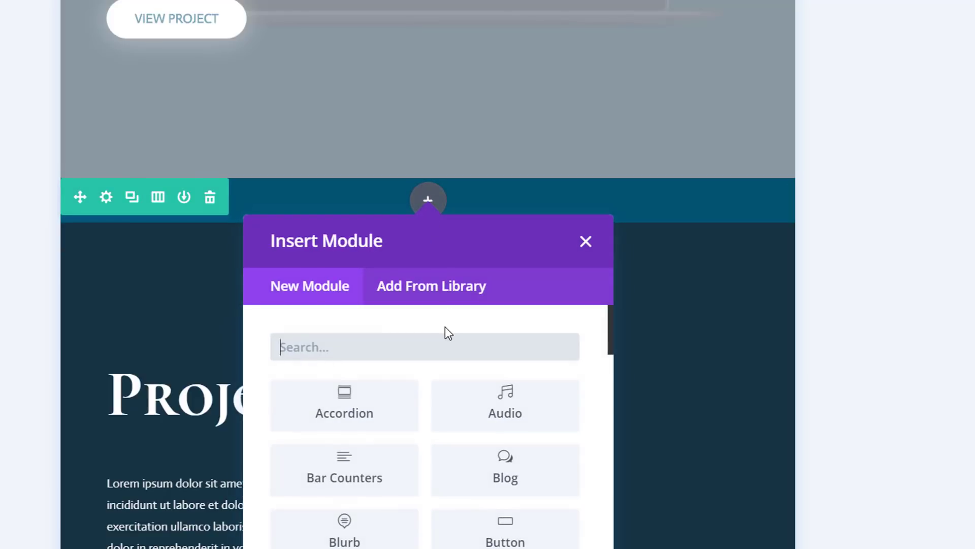
{"action": "type", "text": "Image"}
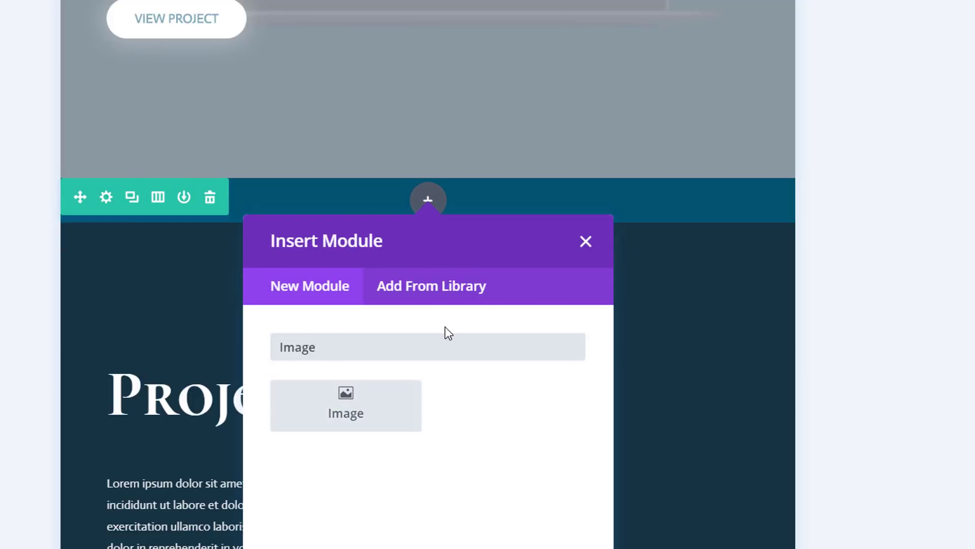
{"action": "left_click", "coordinate": [390, 395]}
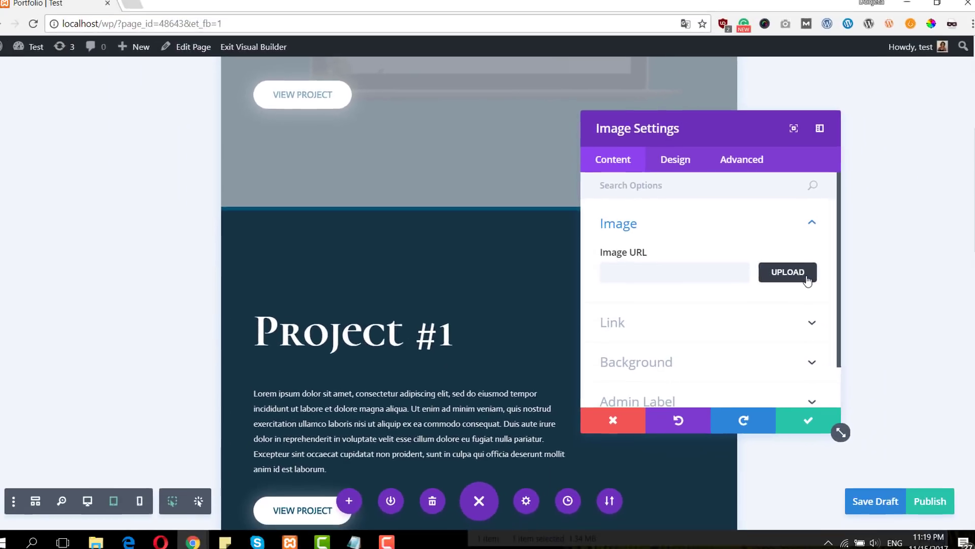
{"action": "left_click", "coordinate": [790, 273]}
{"action": "left_click", "coordinate": [194, 199]}
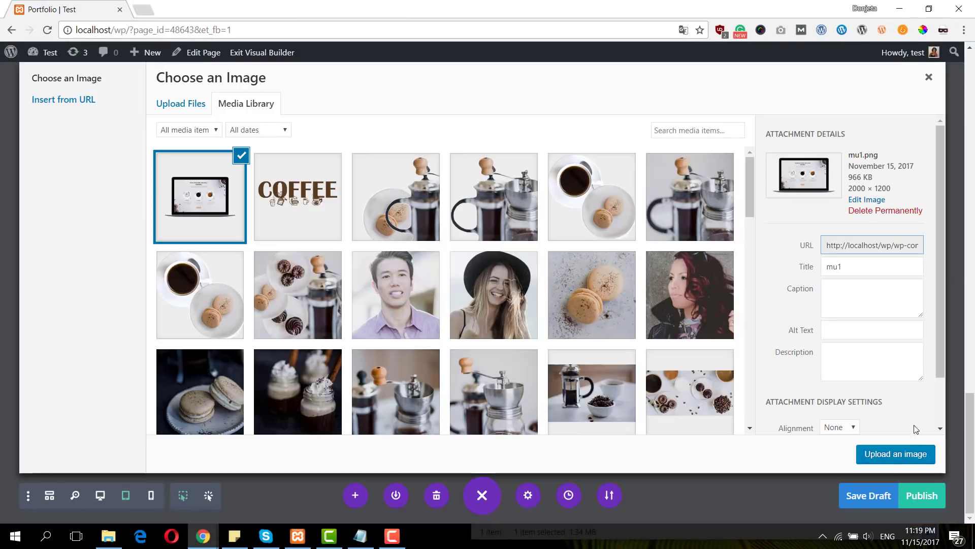
{"action": "left_click", "coordinate": [900, 455]}
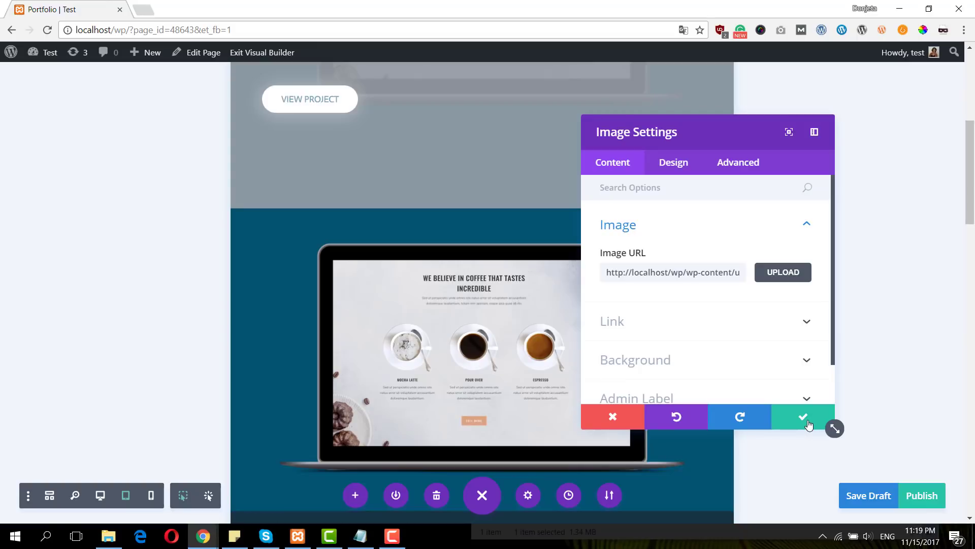
{"action": "left_click", "coordinate": [803, 418]}
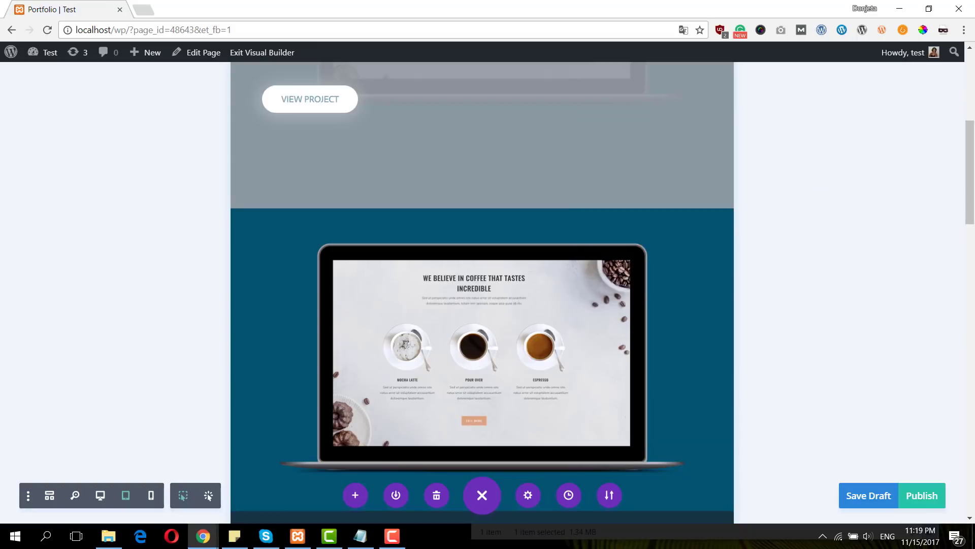
Step: Center the text orientation of the Project #1 title module in the duplicated row
{"action": "scroll", "coordinate": [558, 356], "scroll_direction": "down", "scroll_amount": 5}
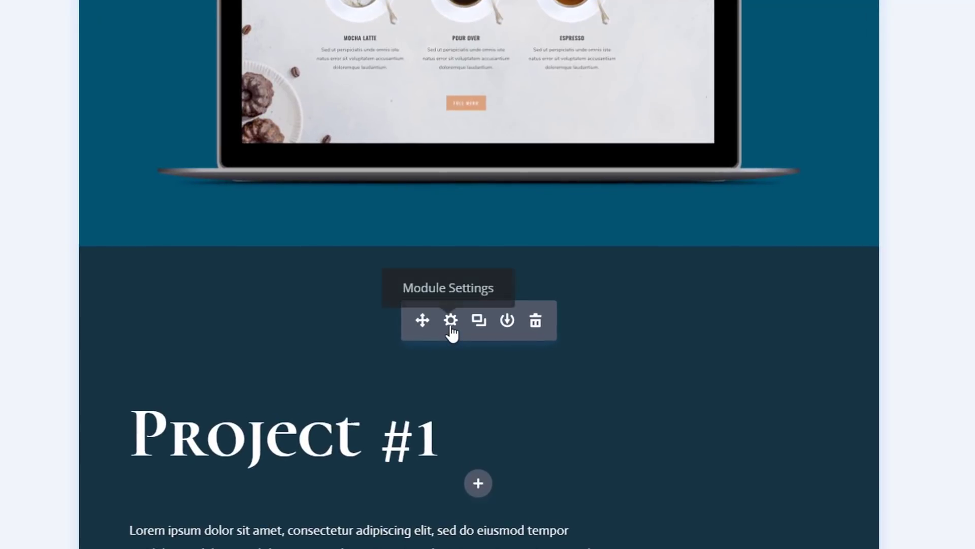
{"action": "left_click", "coordinate": [450, 325]}
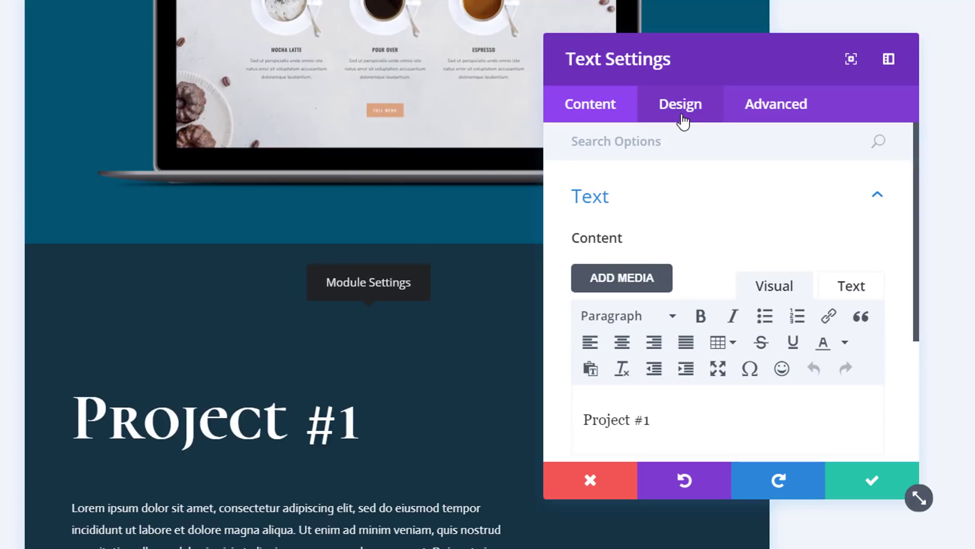
{"action": "left_click", "coordinate": [683, 119]}
{"action": "left_click", "coordinate": [700, 204]}
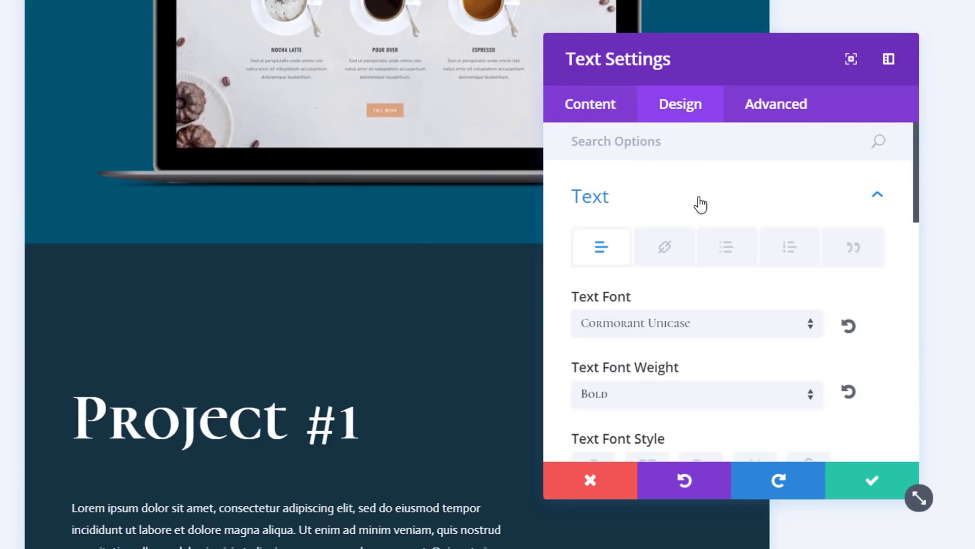
{"action": "scroll", "coordinate": [821, 305], "scroll_direction": "down", "scroll_amount": 10}
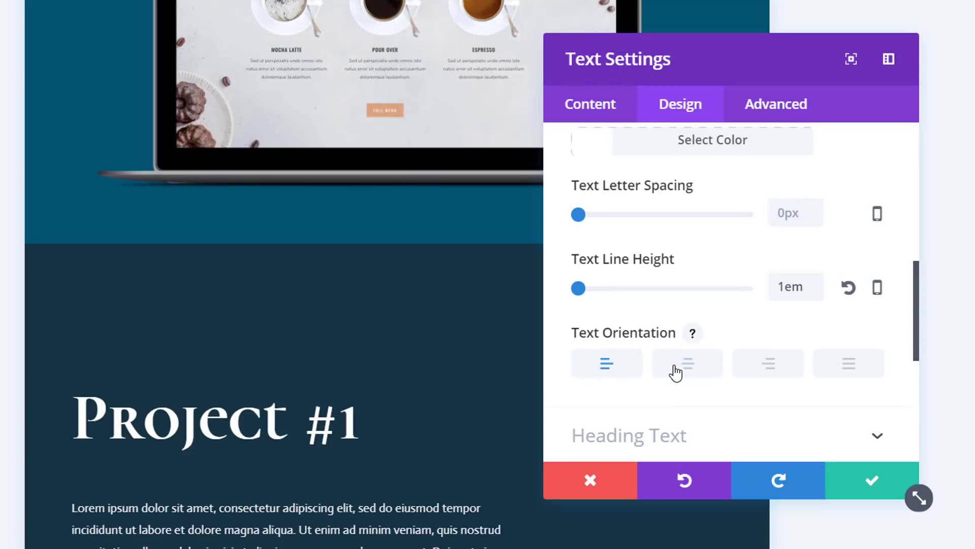
{"action": "left_click", "coordinate": [675, 370]}
Step: Set the Project #1 title's custom padding to 150px top and 50px bottom, leaving right and left empty
{"action": "scroll", "coordinate": [776, 325], "scroll_direction": "down", "scroll_amount": 5}
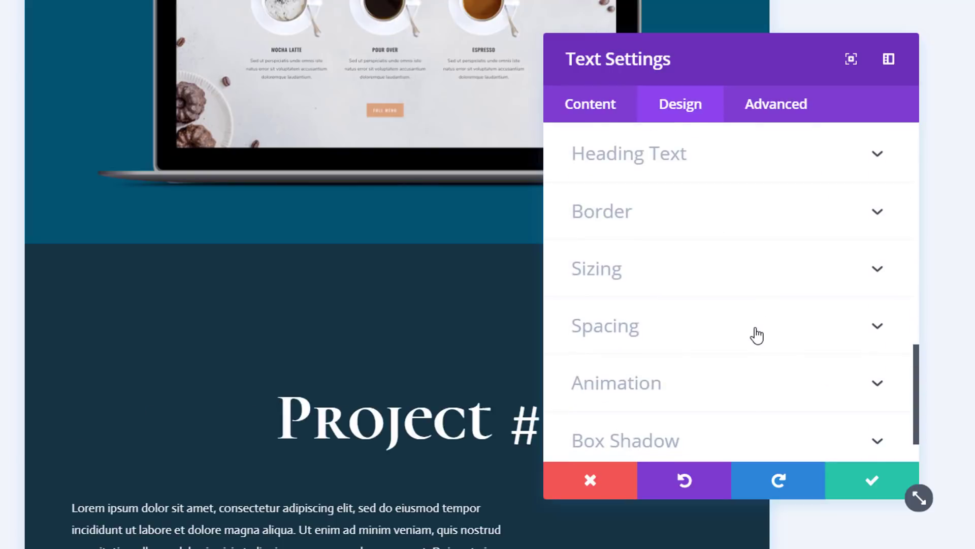
{"action": "left_click", "coordinate": [755, 331]}
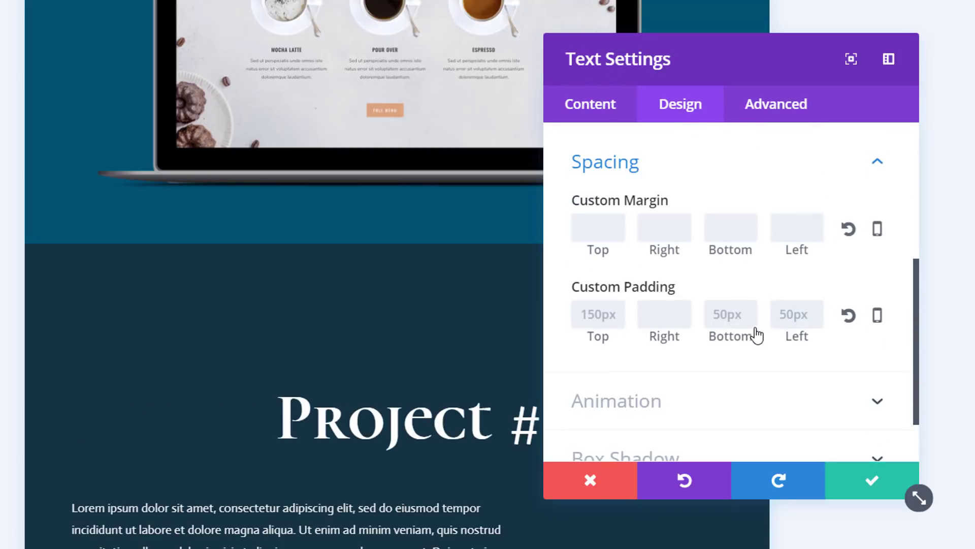
{"action": "left_click", "coordinate": [606, 320]}
{"action": "type", "text": "150"}
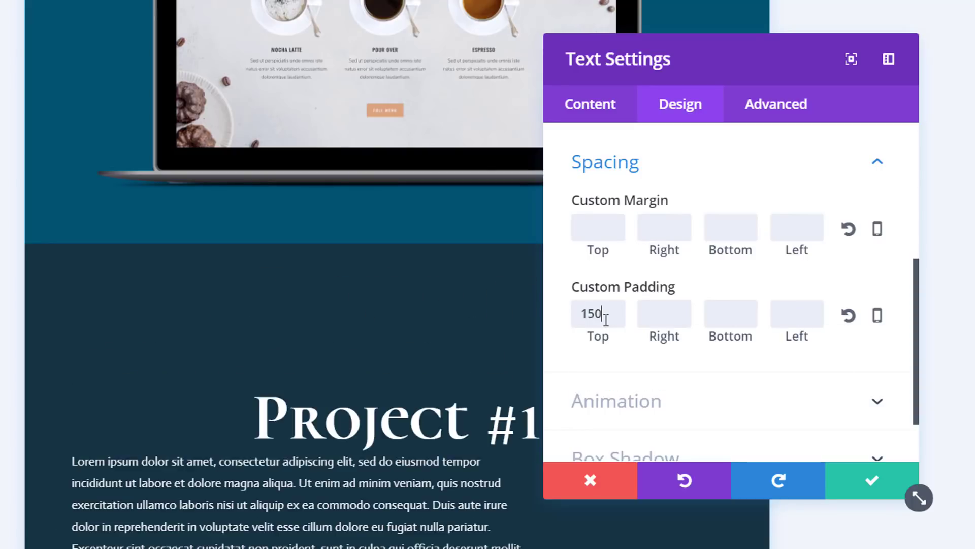
{"action": "type", "text": "px"}
{"action": "key", "text": "Tab"}
{"action": "key", "text": "Tab"}
{"action": "type", "text": "50px"}
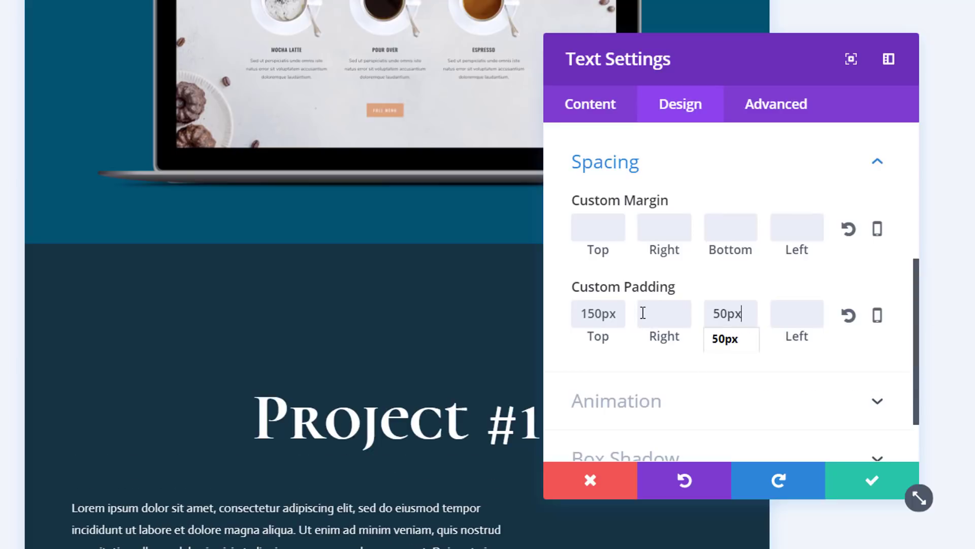
Step: Set the Project #1 title's custom left padding to 0px and save the text module
{"action": "key", "text": "Tab"}
{"action": "type", "text": "0"}
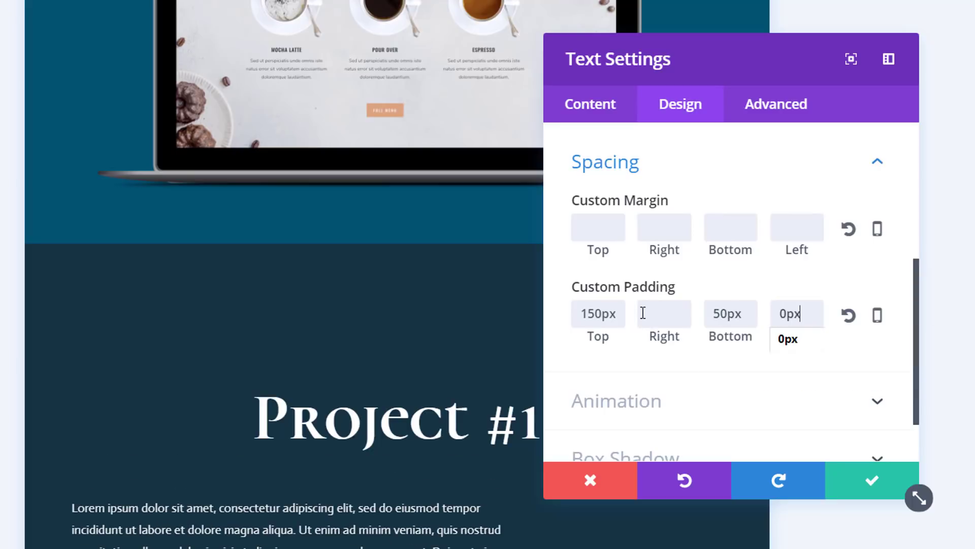
{"action": "left_click", "coordinate": [857, 487]}
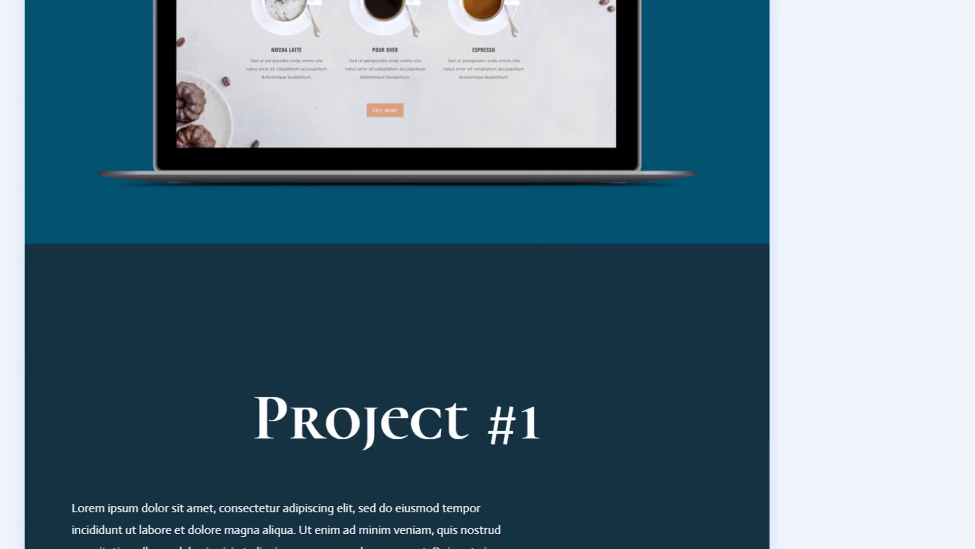
Step: Center the text orientation of the description paragraph below the Project #1 title
{"action": "scroll", "coordinate": [623, 383], "scroll_direction": "down", "scroll_amount": 4}
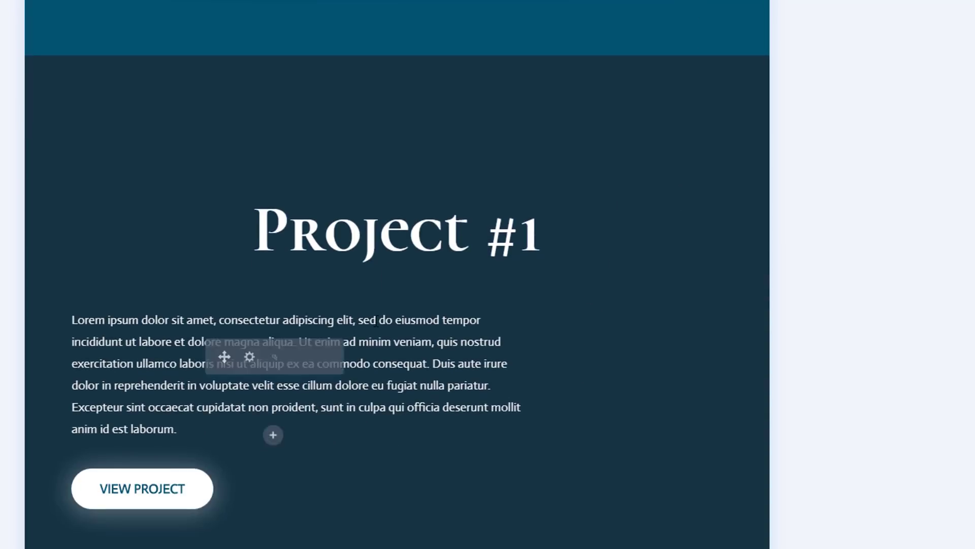
{"action": "mouse_move", "coordinate": [344, 364]}
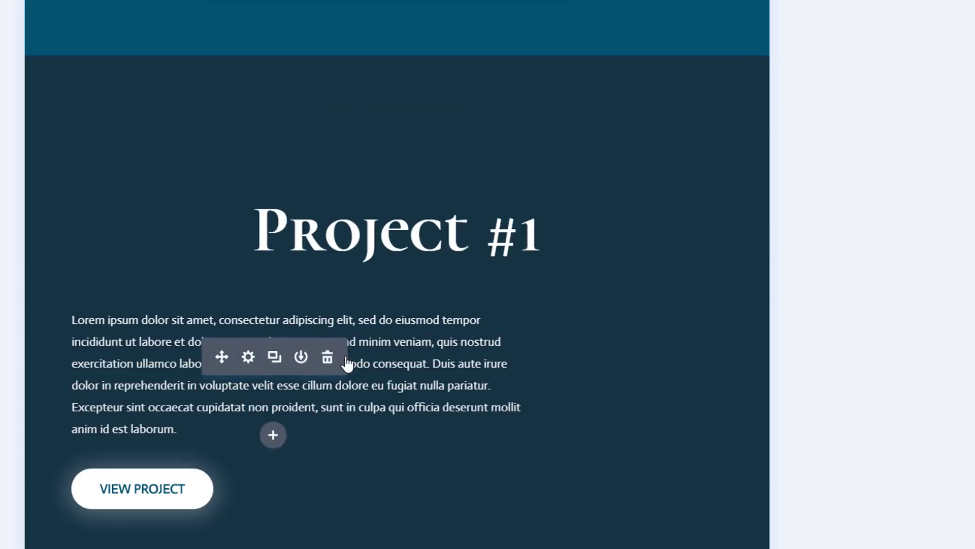
{"action": "left_click", "coordinate": [247, 357]}
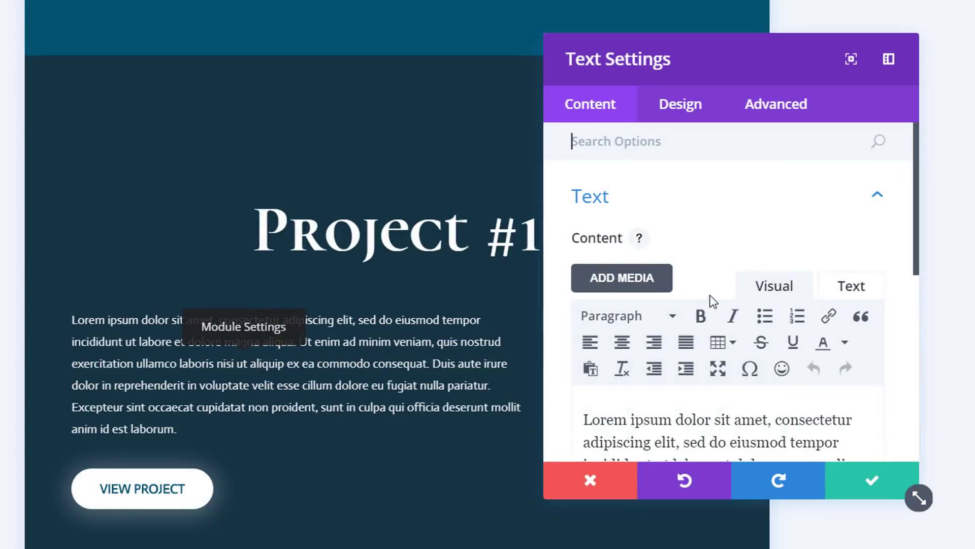
{"action": "left_click", "coordinate": [681, 106]}
{"action": "left_click", "coordinate": [671, 206]}
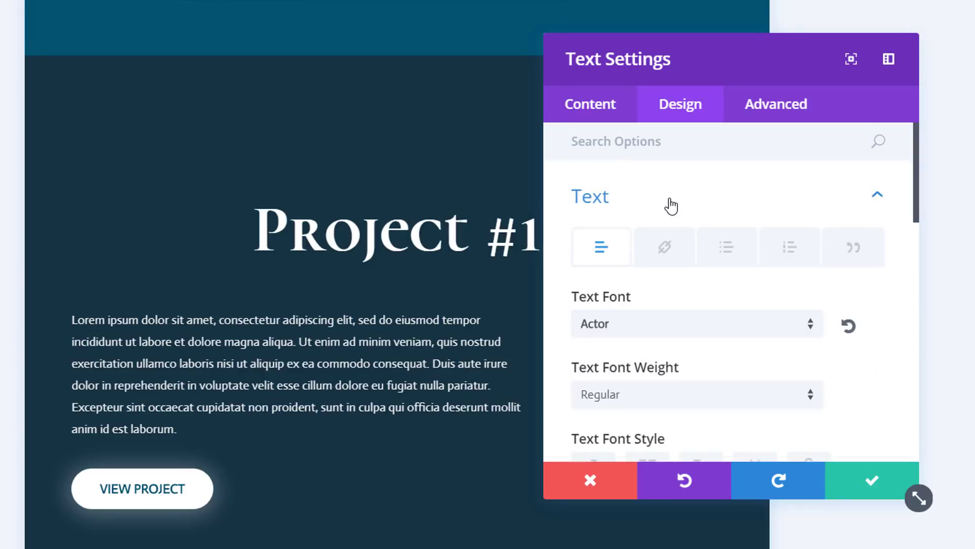
{"action": "scroll", "coordinate": [708, 336], "scroll_direction": "down", "scroll_amount": 5}
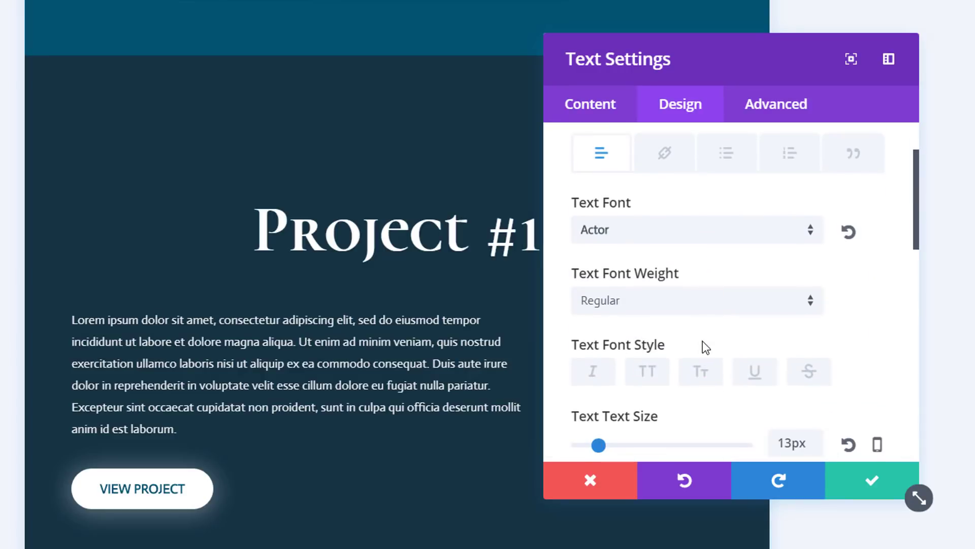
{"action": "scroll", "coordinate": [681, 352], "scroll_direction": "down", "scroll_amount": 5}
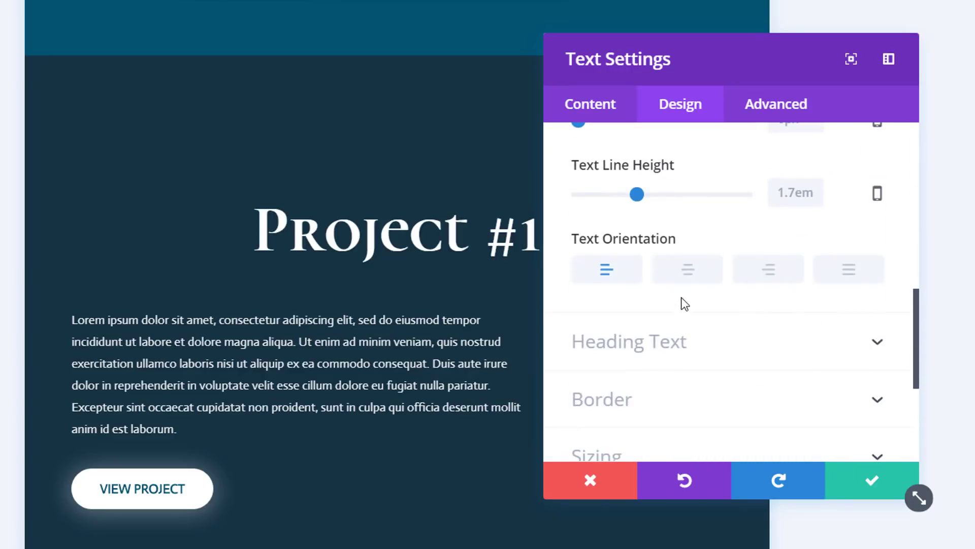
{"action": "left_click", "coordinate": [690, 272]}
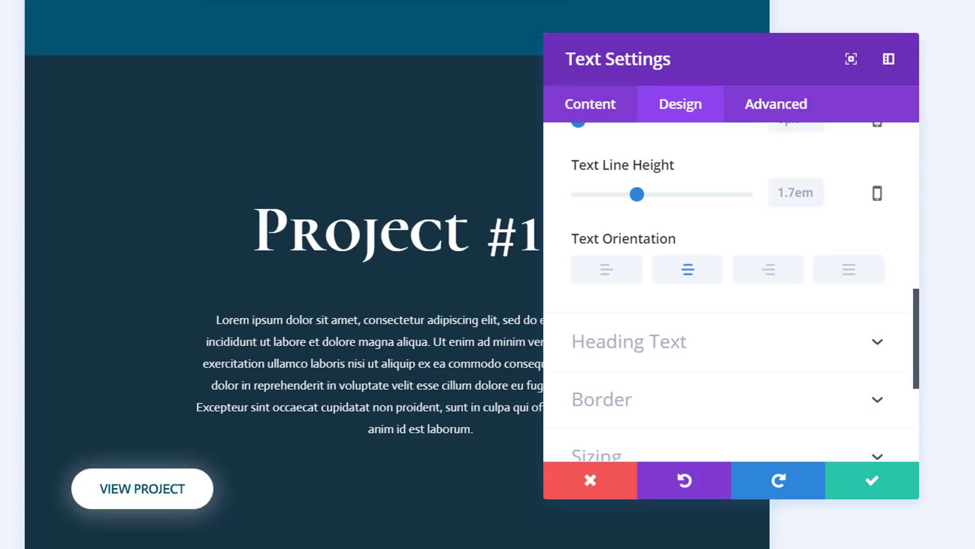
Step: Set the description's custom padding to 30px bottom with no left padding, and save the text module
{"action": "scroll", "coordinate": [692, 374], "scroll_direction": "down", "scroll_amount": 2}
{"action": "left_click", "coordinate": [692, 374]}
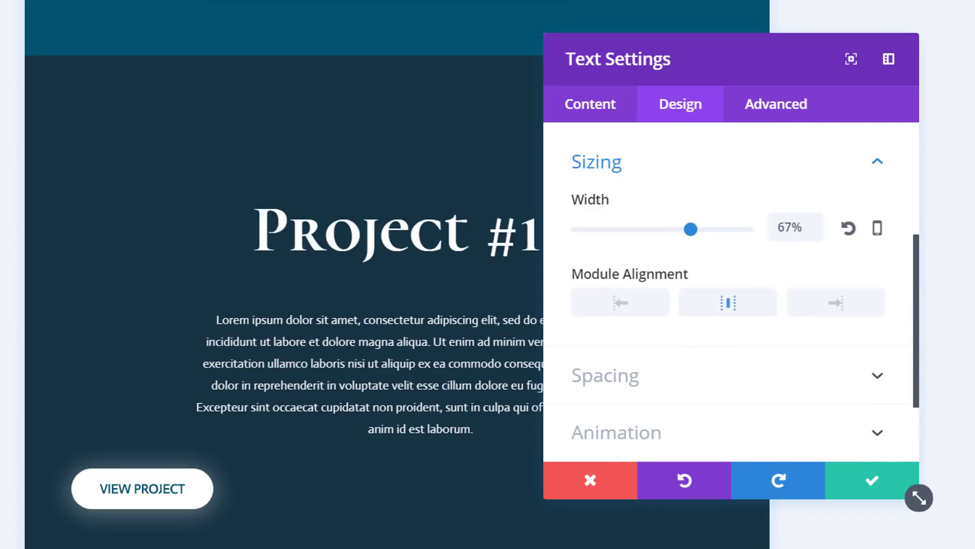
{"action": "left_click", "coordinate": [757, 390]}
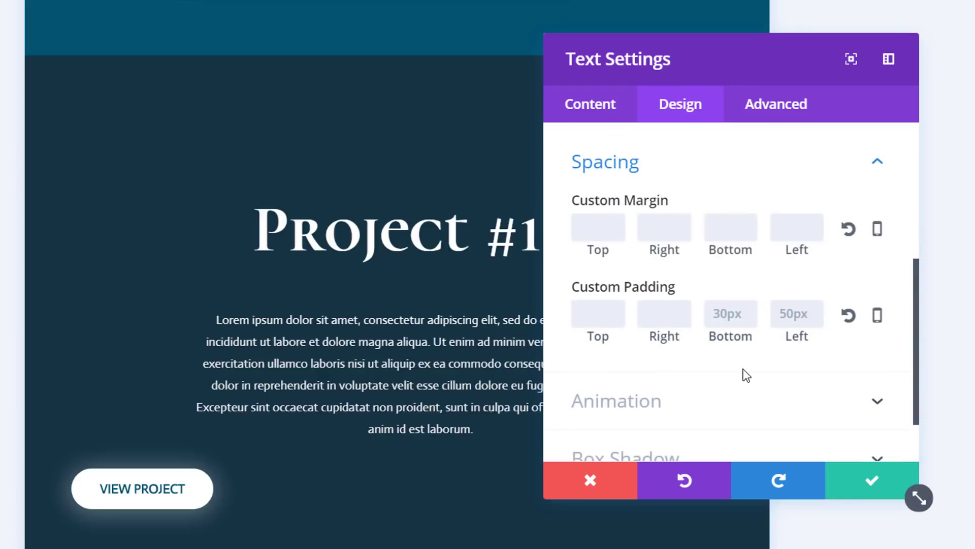
{"action": "left_click", "coordinate": [723, 330]}
{"action": "type", "text": "30"}
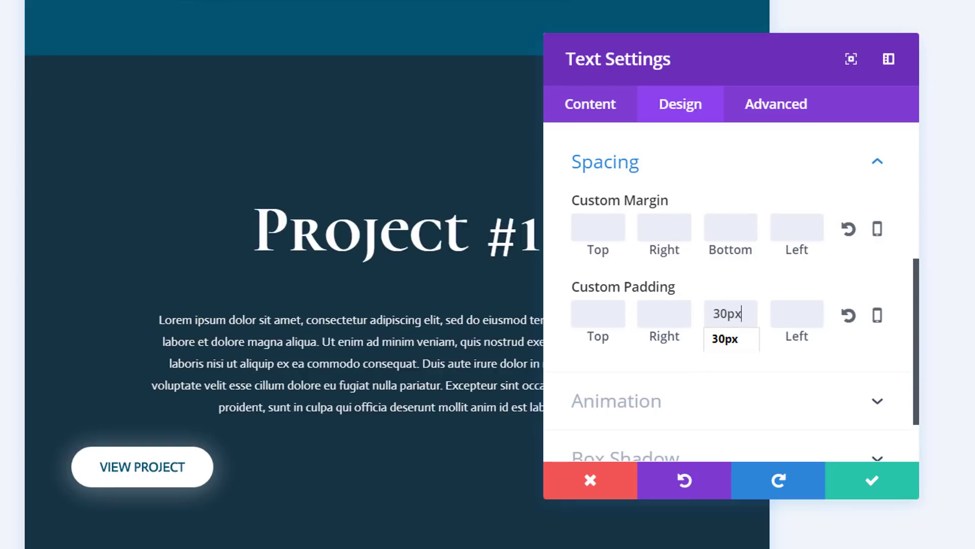
{"action": "type", "text": "px"}
{"action": "left_click", "coordinate": [862, 490]}
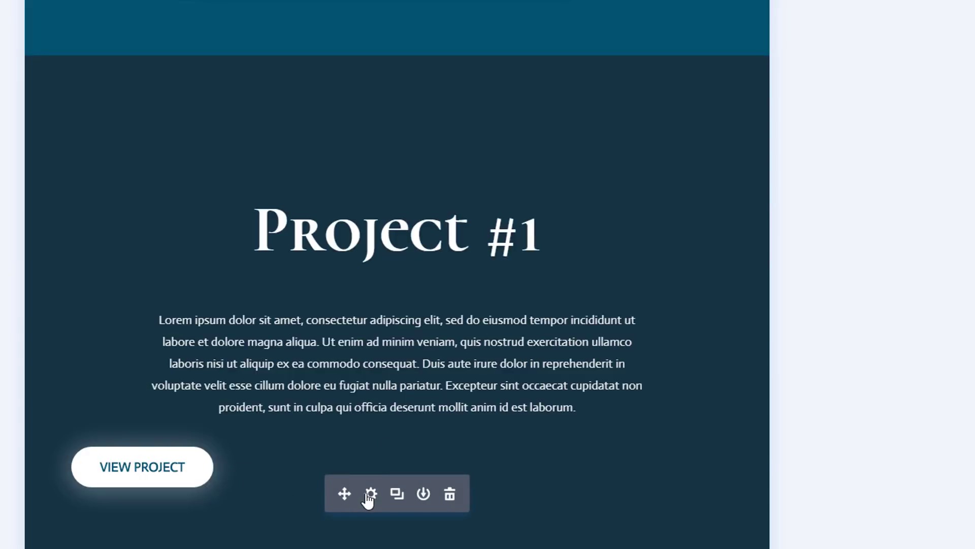
Step: Center the alignment of the View Project button below the description
{"action": "left_click", "coordinate": [371, 494]}
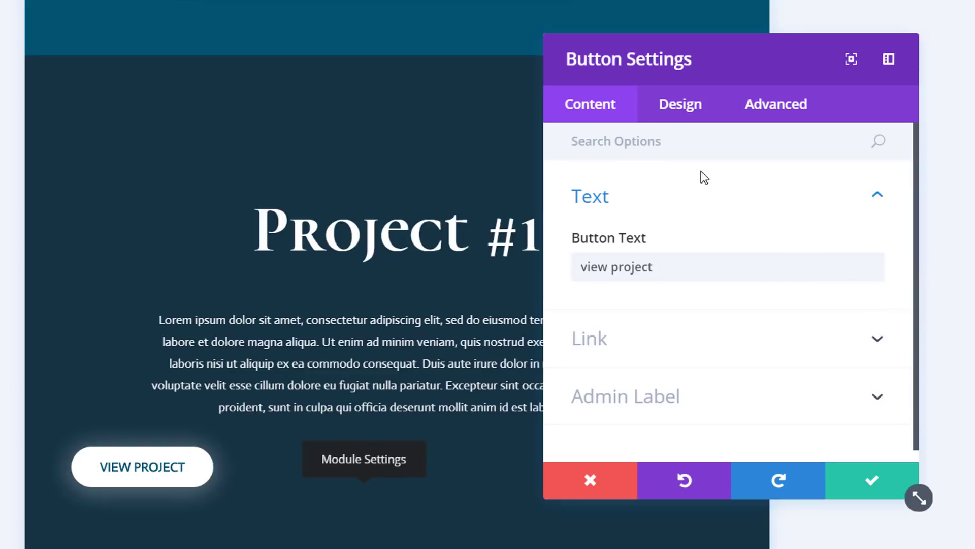
{"action": "left_click", "coordinate": [685, 114]}
{"action": "left_click", "coordinate": [684, 203]}
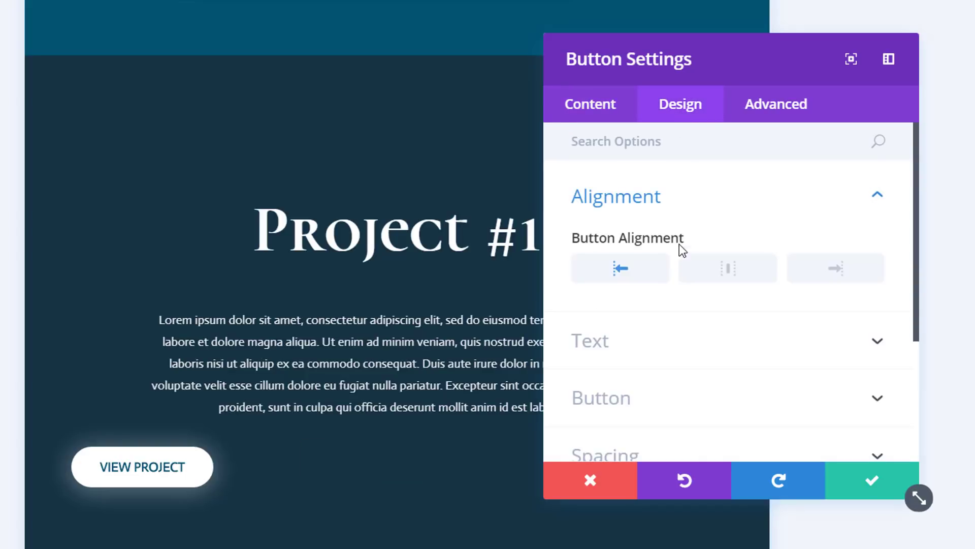
{"action": "left_click", "coordinate": [711, 270]}
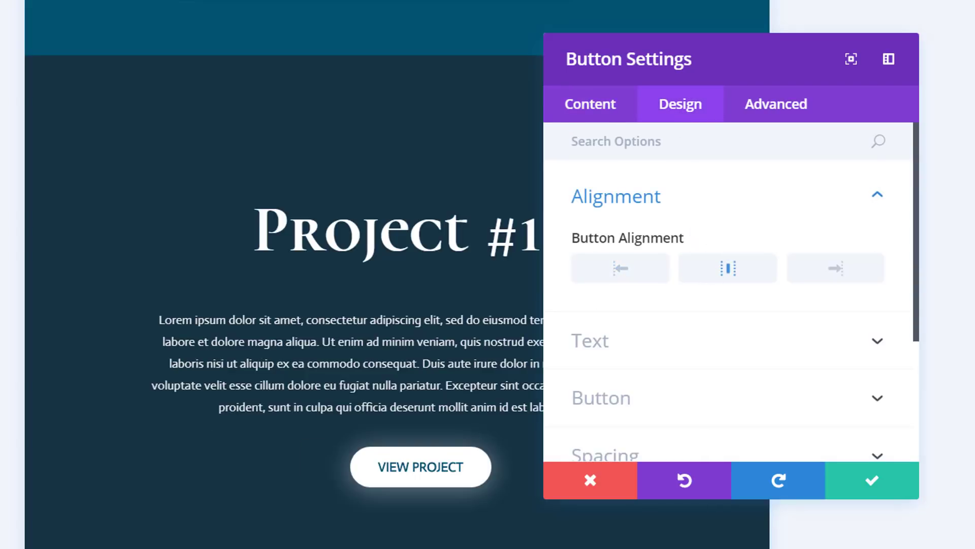
Step: Set the View Project button's custom margin to 150px bottom with no left margin, and save the module
{"action": "scroll", "coordinate": [726, 364], "scroll_direction": "down", "scroll_amount": 2}
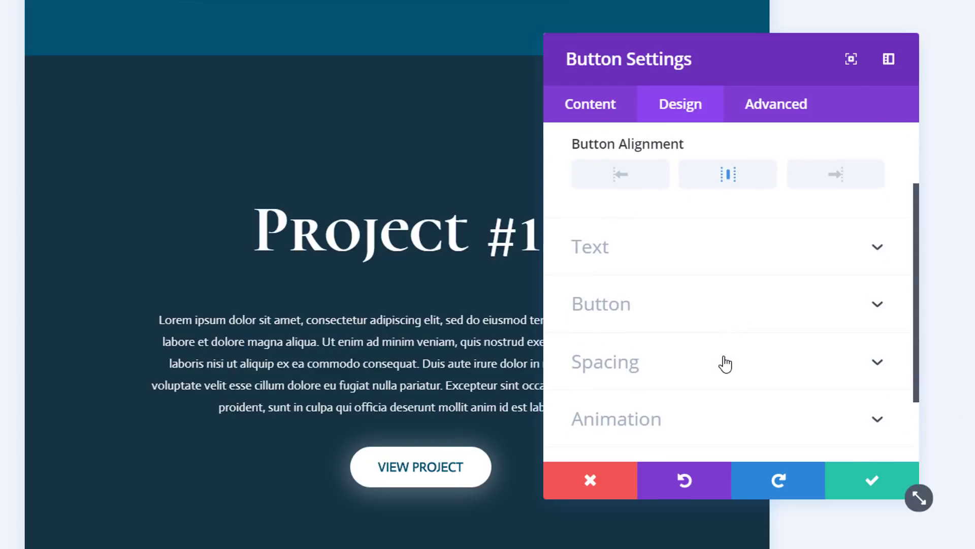
{"action": "left_click", "coordinate": [719, 370]}
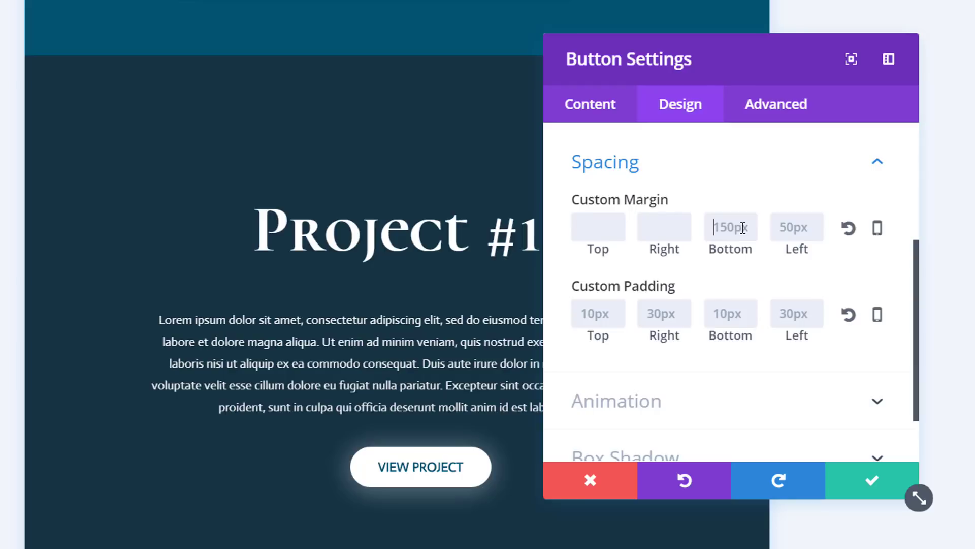
{"action": "type", "text": "150px"}
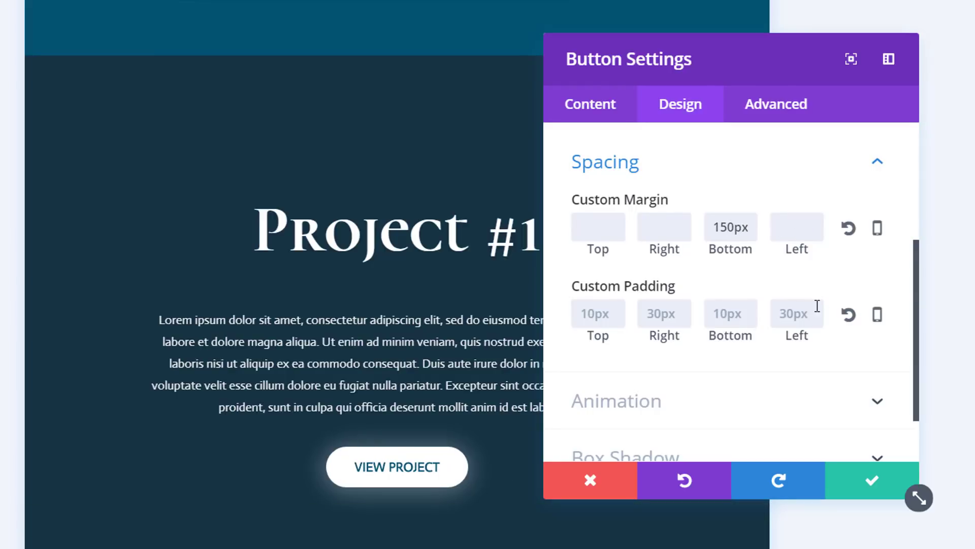
{"action": "key", "text": "Tab"}
{"action": "left_click", "coordinate": [867, 494]}
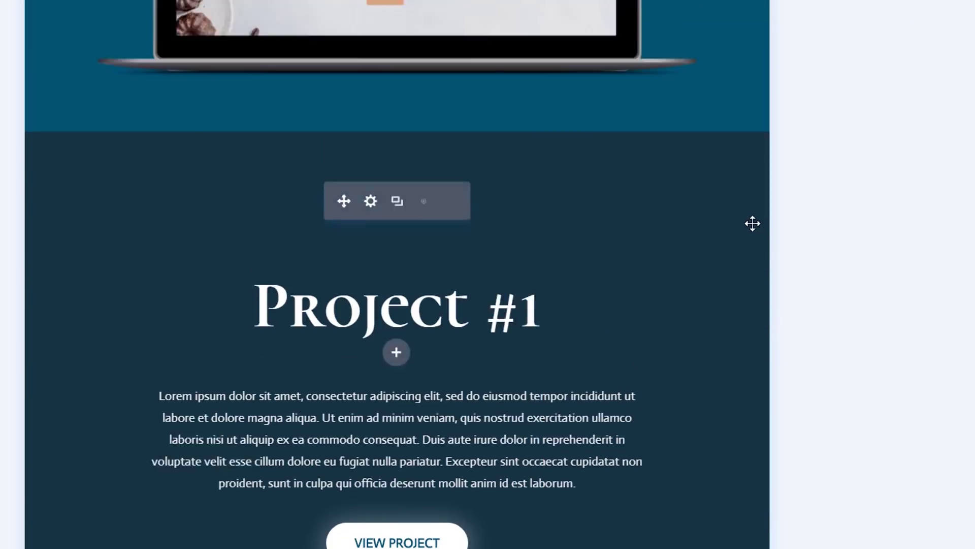
Step: Switch to the desktop view, duplicate the blue tablet and phone row, and place the copy below the maroon project row
{"action": "scroll", "coordinate": [756, 219], "scroll_direction": "down", "scroll_amount": 10}
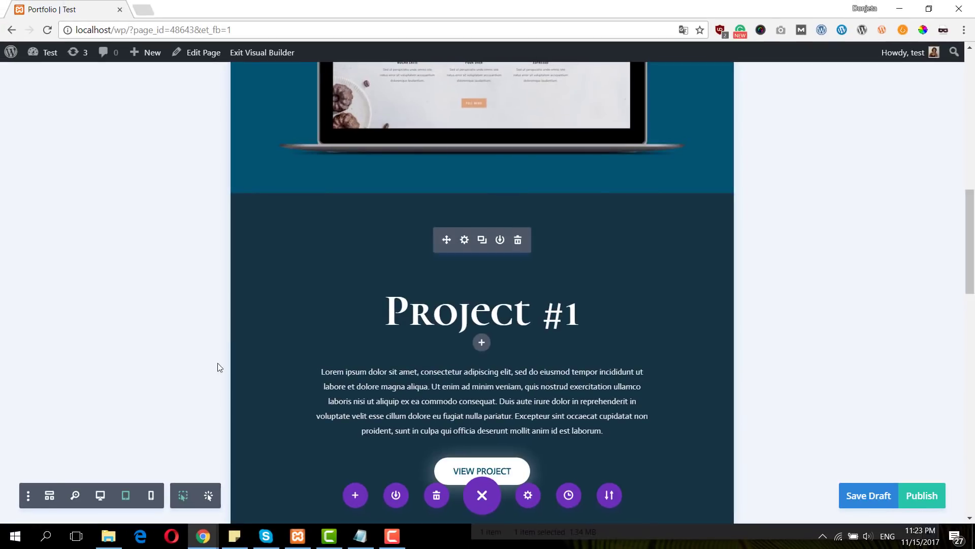
{"action": "left_click", "coordinate": [98, 495]}
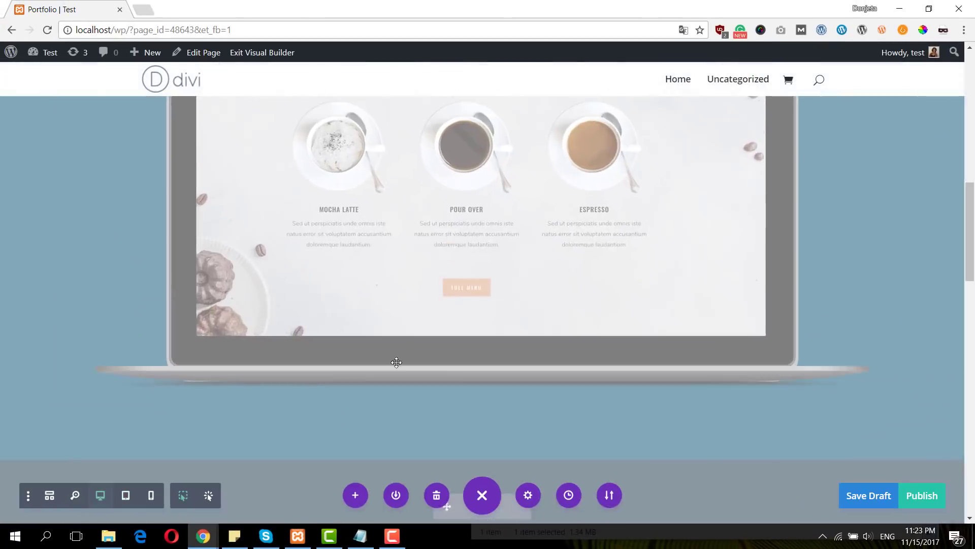
{"action": "scroll", "coordinate": [390, 293], "scroll_direction": "up", "scroll_amount": 3}
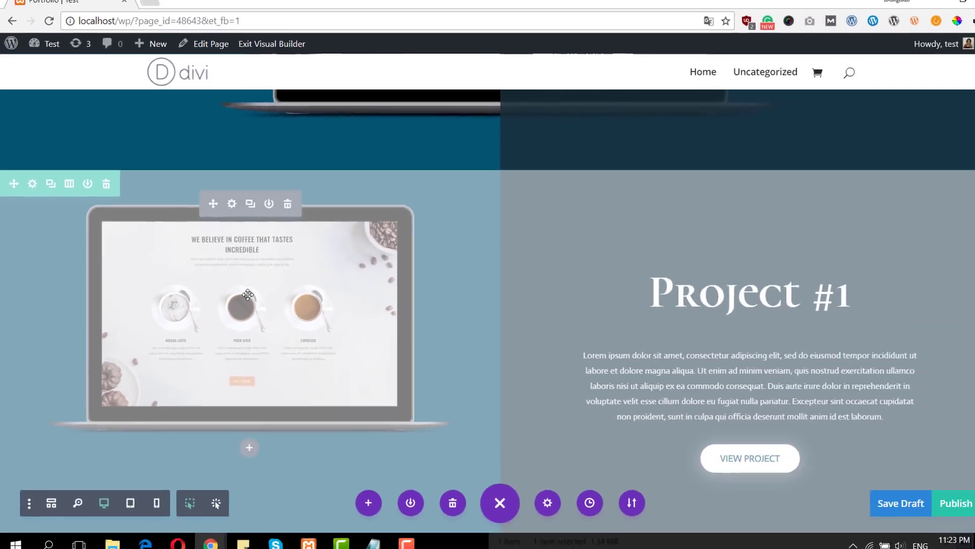
{"action": "scroll", "coordinate": [71, 219], "scroll_direction": "up", "scroll_amount": 2}
{"action": "scroll", "coordinate": [71, 218], "scroll_direction": "down", "scroll_amount": 4}
{"action": "scroll", "coordinate": [74, 219], "scroll_direction": "up", "scroll_amount": 1}
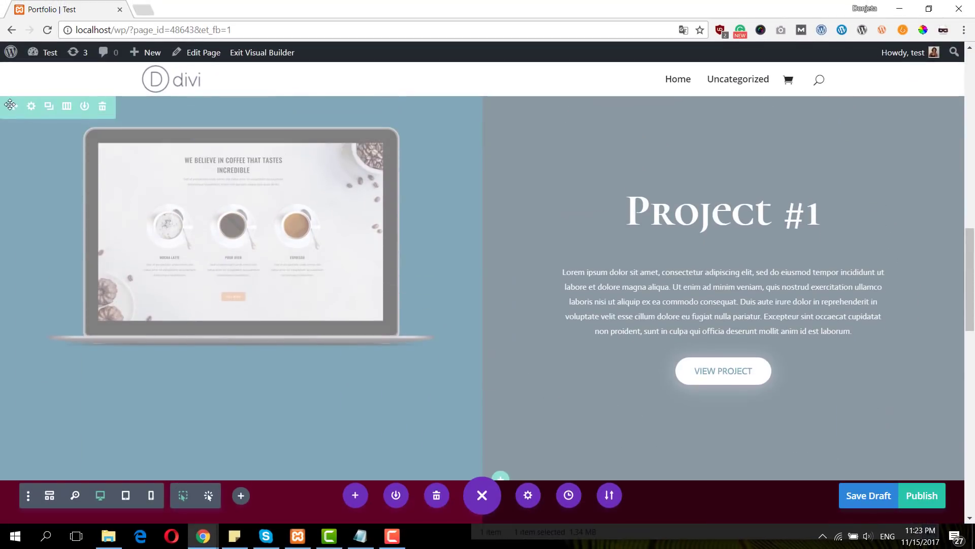
{"action": "scroll", "coordinate": [104, 333], "scroll_direction": "down", "scroll_amount": 6}
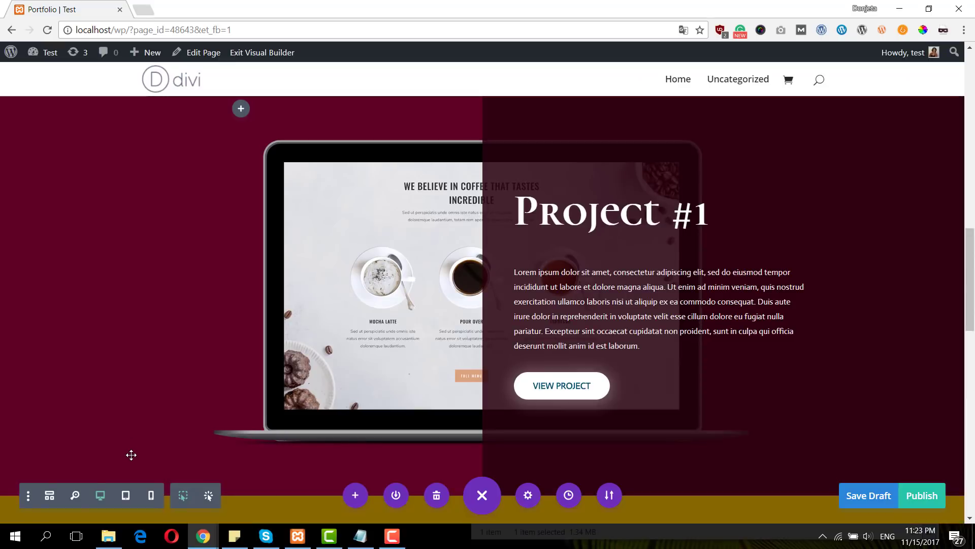
{"action": "scroll", "coordinate": [198, 338], "scroll_direction": "down", "scroll_amount": 6}
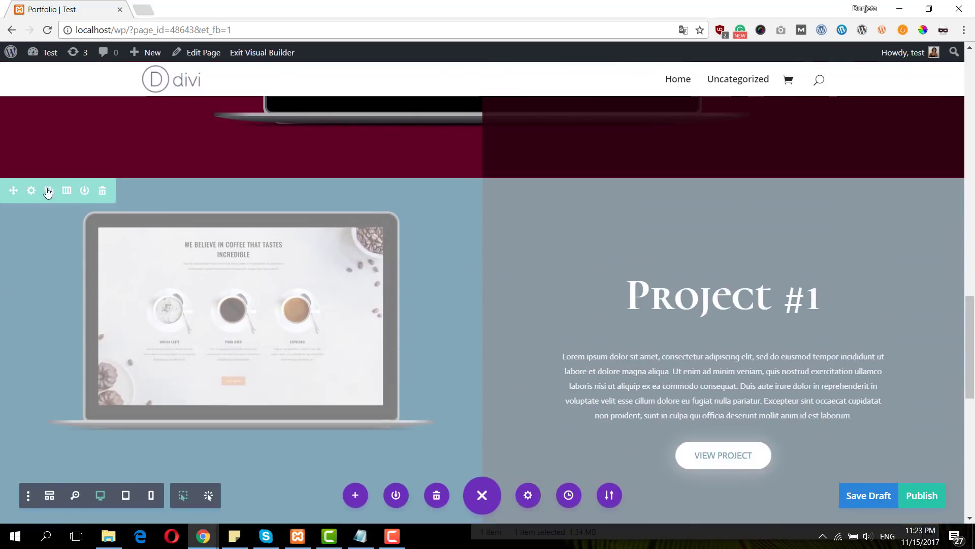
Step: Duplicate the tablet and phone row under the maroon row and move the copy below the gold project row
{"action": "scroll", "coordinate": [259, 307], "scroll_direction": "down", "scroll_amount": 8}
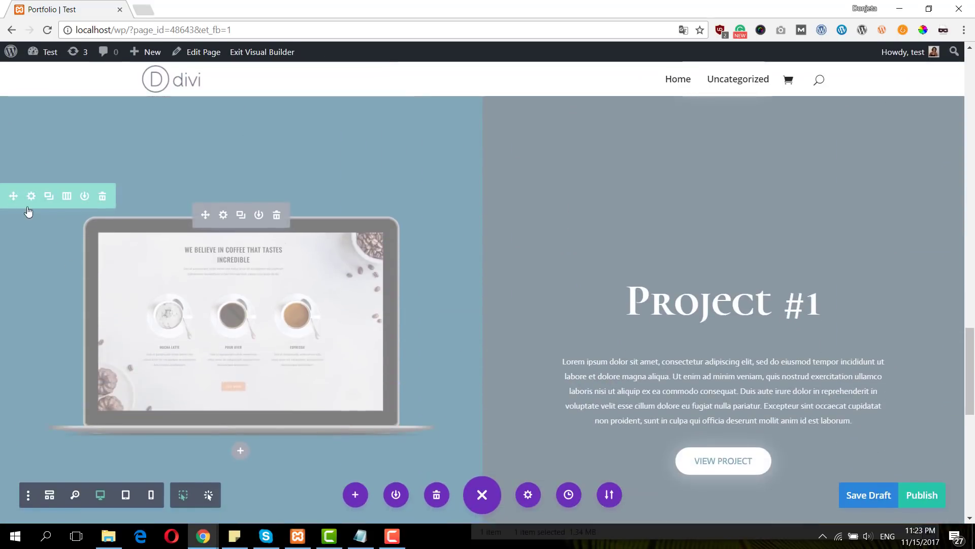
{"action": "scroll", "coordinate": [26, 193], "scroll_direction": "up", "scroll_amount": 2}
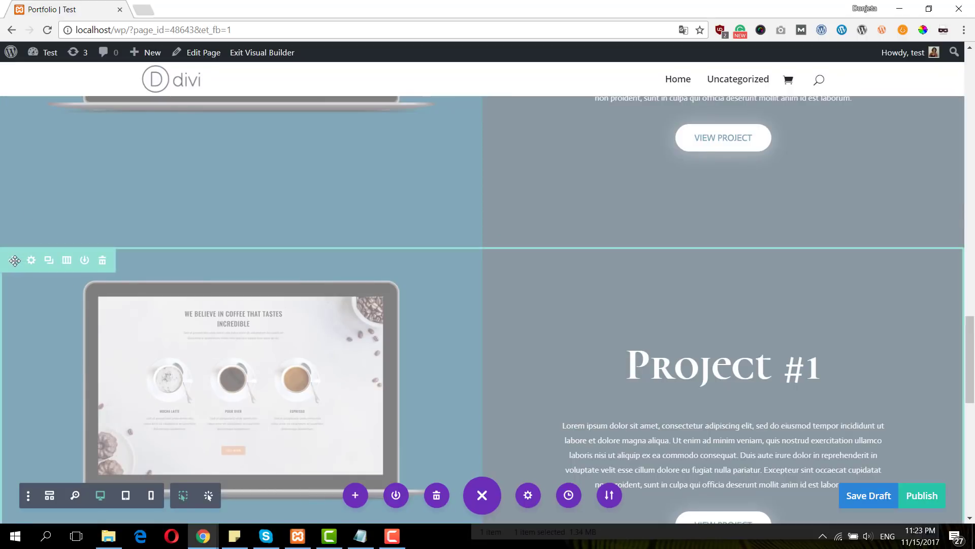
{"action": "scroll", "coordinate": [95, 374], "scroll_direction": "down", "scroll_amount": 8}
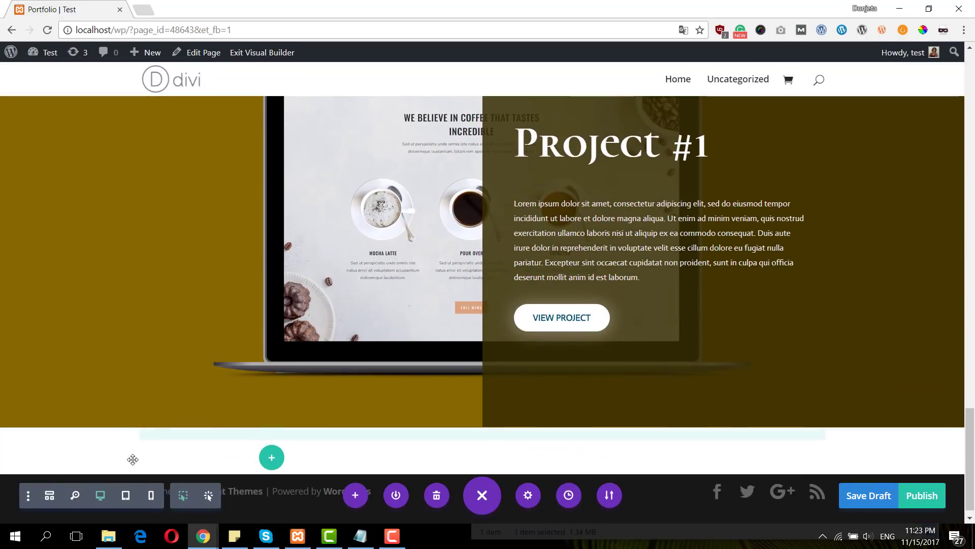
{"action": "scroll", "coordinate": [228, 392], "scroll_direction": "down", "scroll_amount": 12}
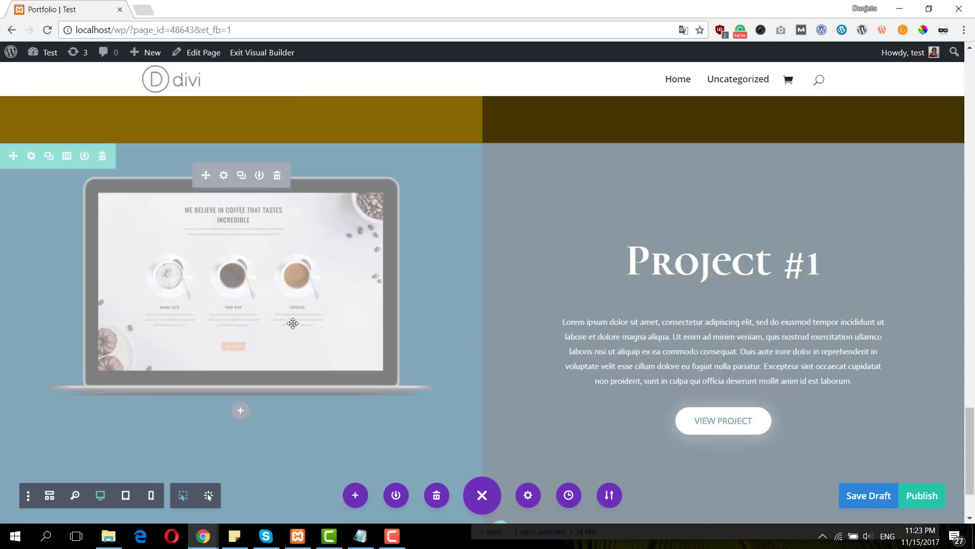
Step: Set the row background color of the tablet and phone row below the maroon row to #600026
{"action": "scroll", "coordinate": [314, 325], "scroll_direction": "up", "scroll_amount": 6}
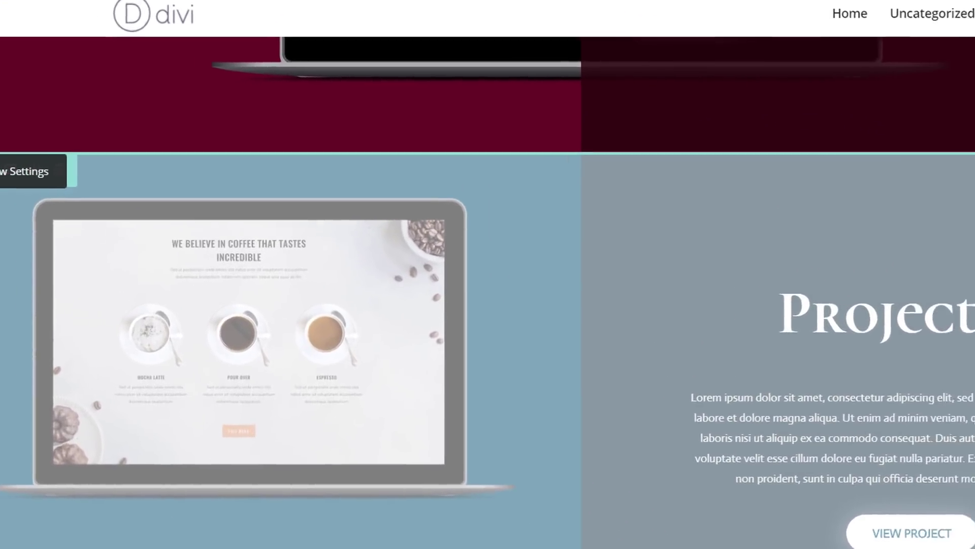
{"action": "left_click", "coordinate": [71, 171]}
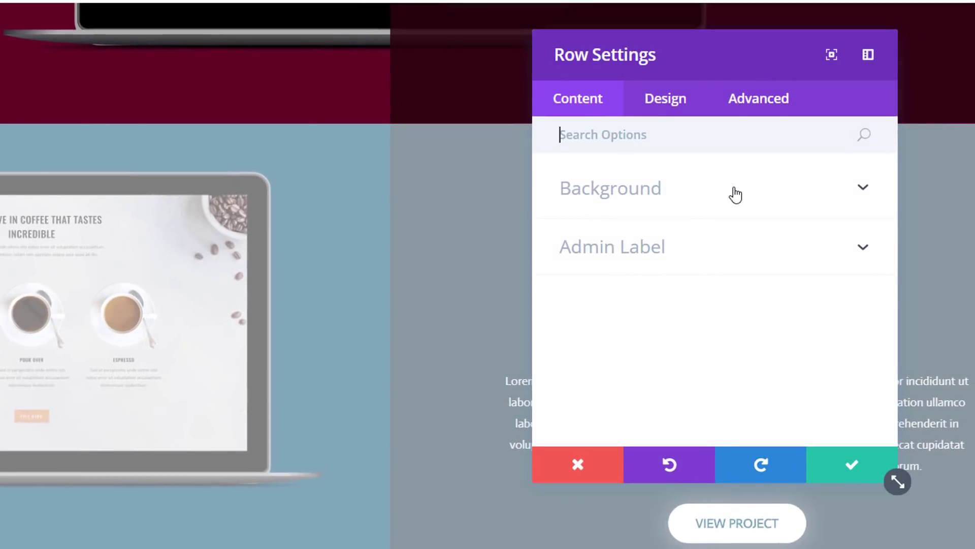
{"action": "left_click", "coordinate": [734, 194]}
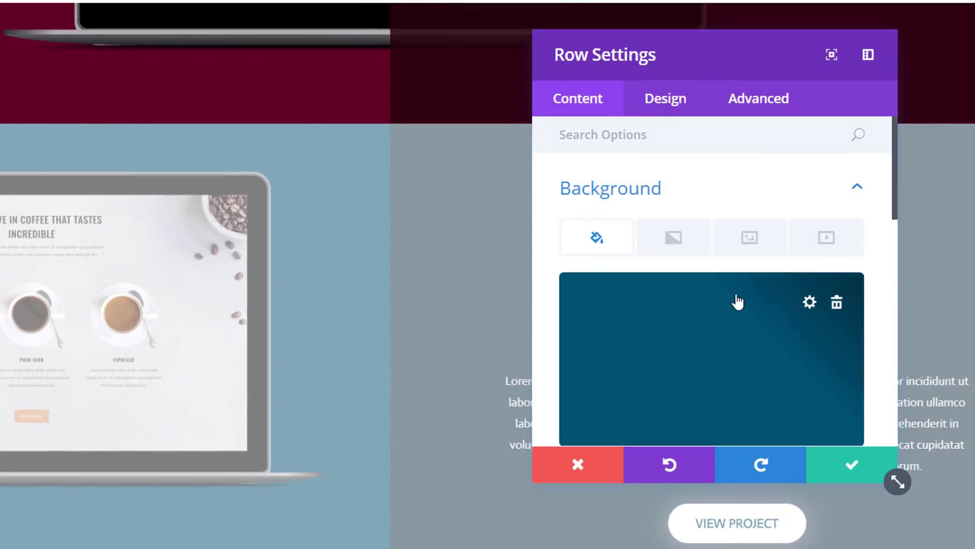
{"action": "left_click", "coordinate": [738, 304]}
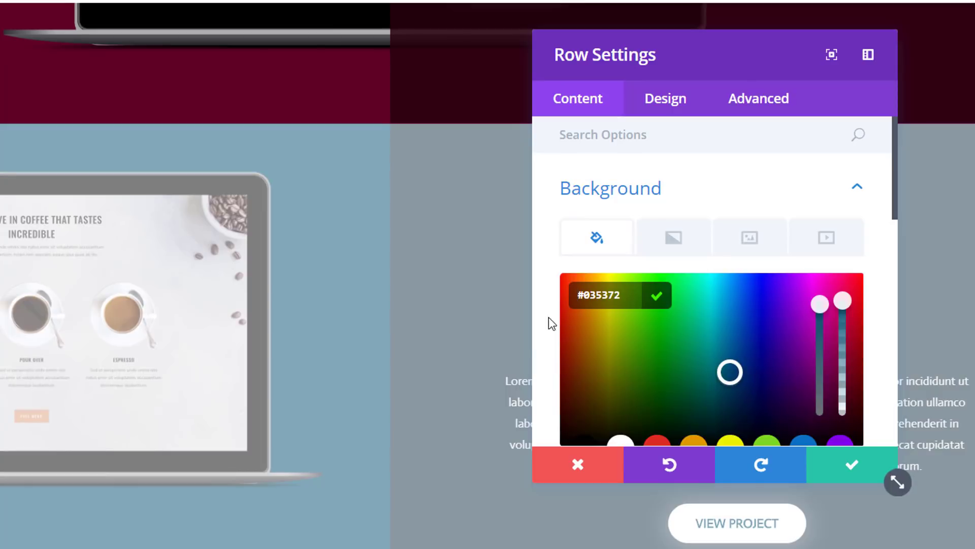
{"action": "key", "text": "ctrl+v"}
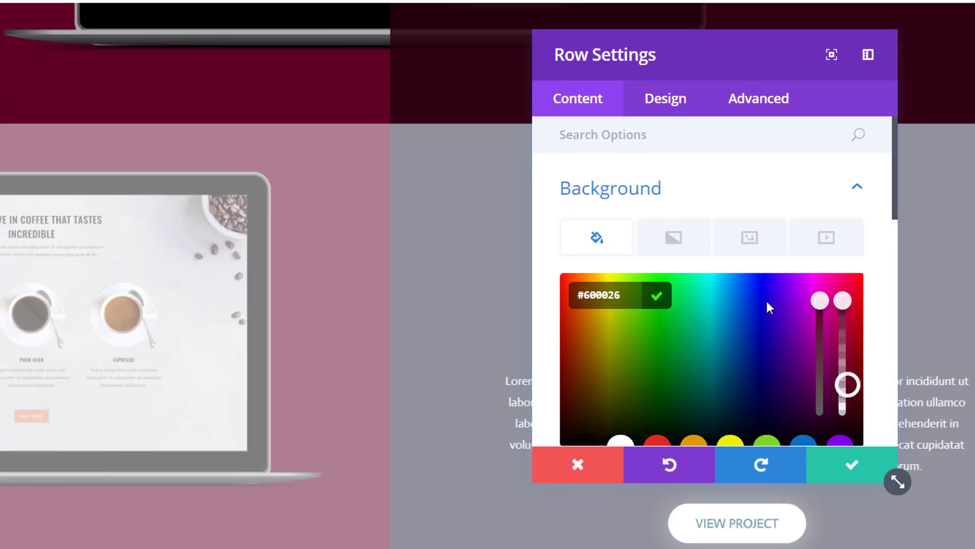
Step: Set the Column 2 background of the tablet and phone row below the maroon row to the copied dark maroon color and save
{"action": "scroll", "coordinate": [767, 301], "scroll_direction": "down", "scroll_amount": 3}
{"action": "scroll", "coordinate": [755, 301], "scroll_direction": "up", "scroll_amount": 3}
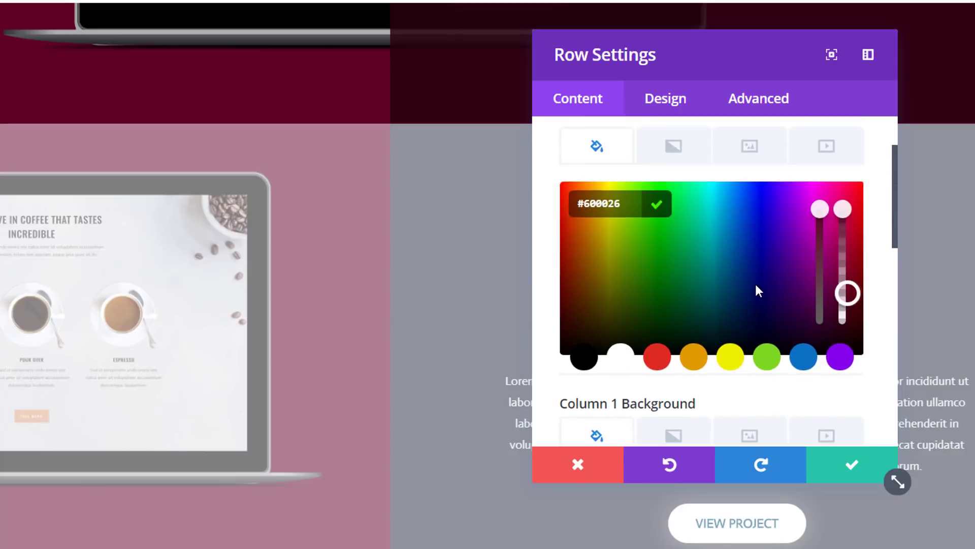
{"action": "scroll", "coordinate": [755, 273], "scroll_direction": "down", "scroll_amount": 4}
{"action": "scroll", "coordinate": [754, 295], "scroll_direction": "down", "scroll_amount": 5}
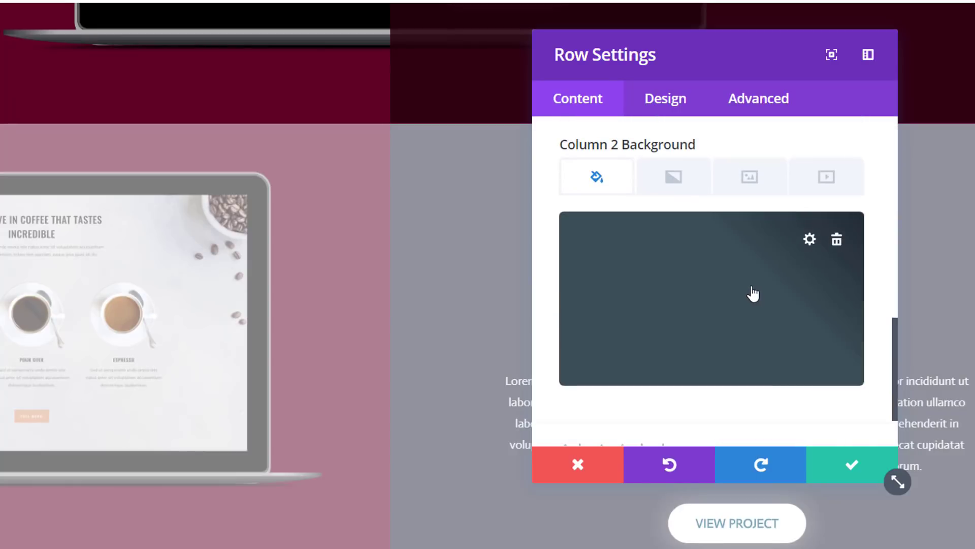
{"action": "left_click", "coordinate": [753, 294]}
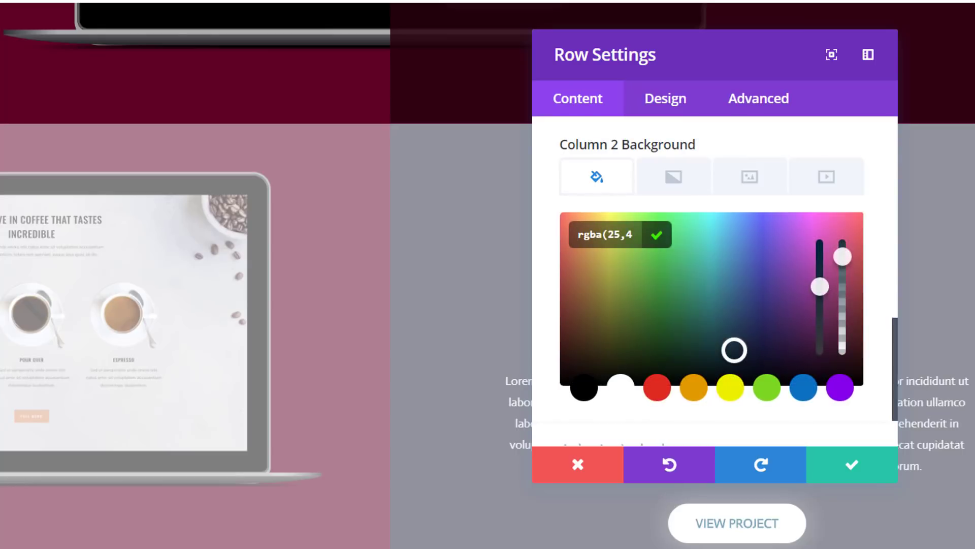
{"action": "key", "text": "ctrl+v"}
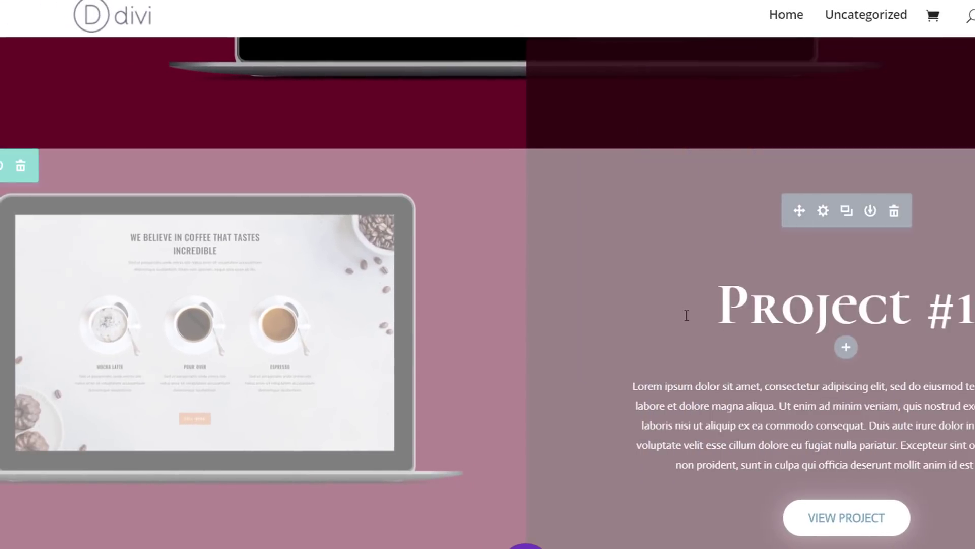
{"action": "left_click", "coordinate": [178, 188]}
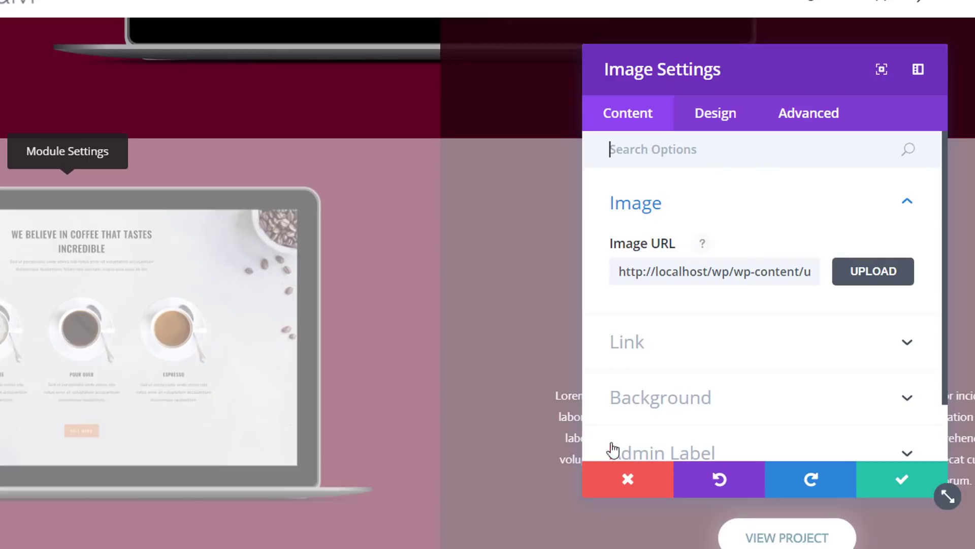
{"action": "left_click", "coordinate": [615, 474]}
Step: Set the row background color of the tablet and phone row below the gold row to #876700
{"action": "scroll", "coordinate": [470, 290], "scroll_direction": "down", "scroll_amount": 10}
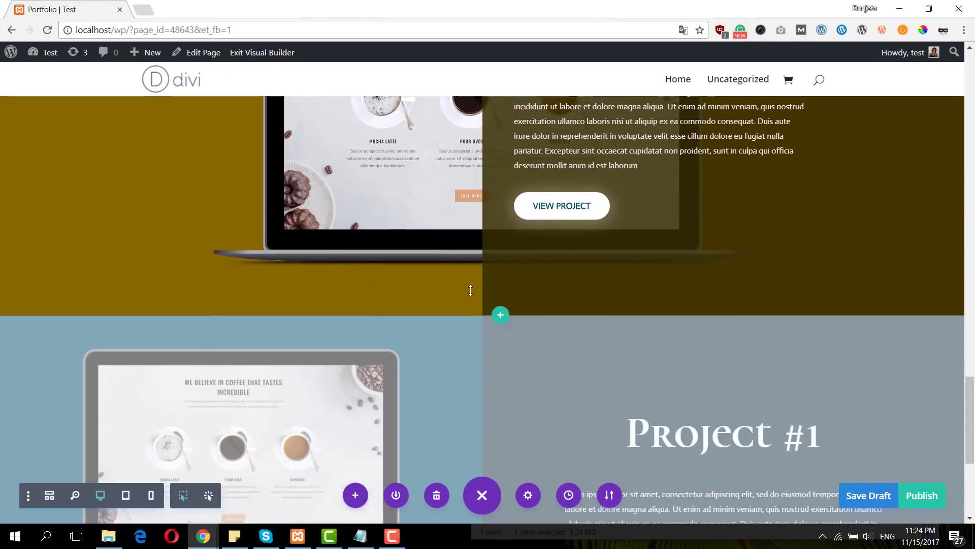
{"action": "scroll", "coordinate": [470, 290], "scroll_direction": "down", "scroll_amount": 3}
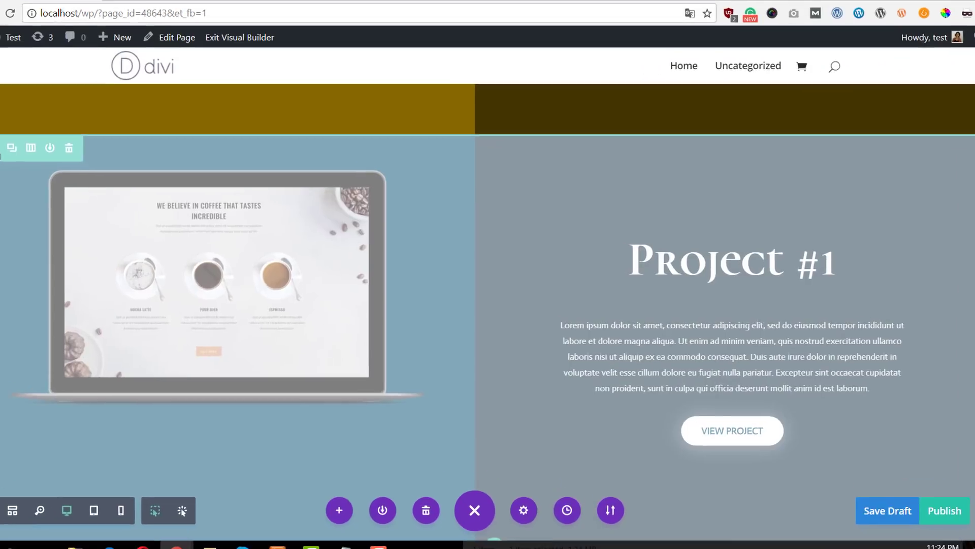
{"action": "left_click", "coordinate": [32, 157]}
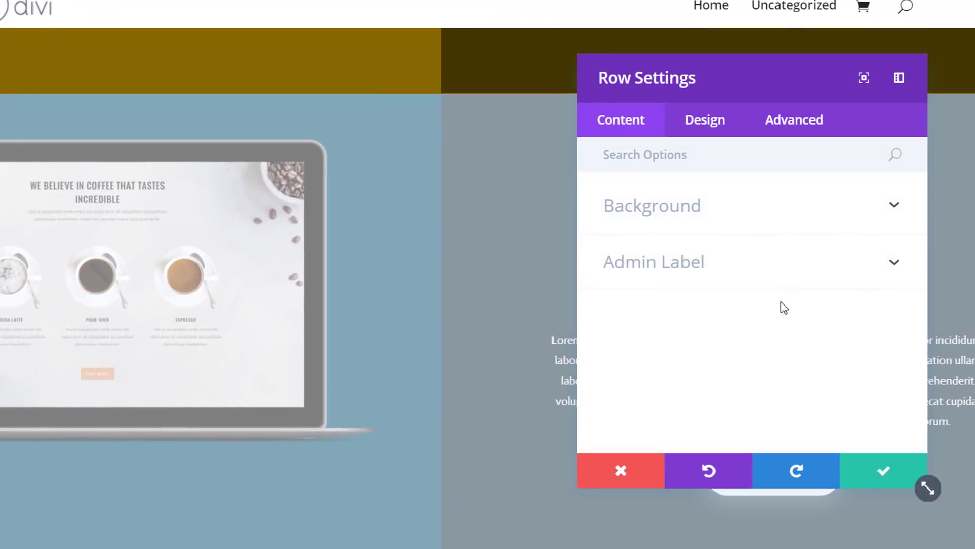
{"action": "left_click", "coordinate": [737, 238]}
{"action": "left_click", "coordinate": [704, 328]}
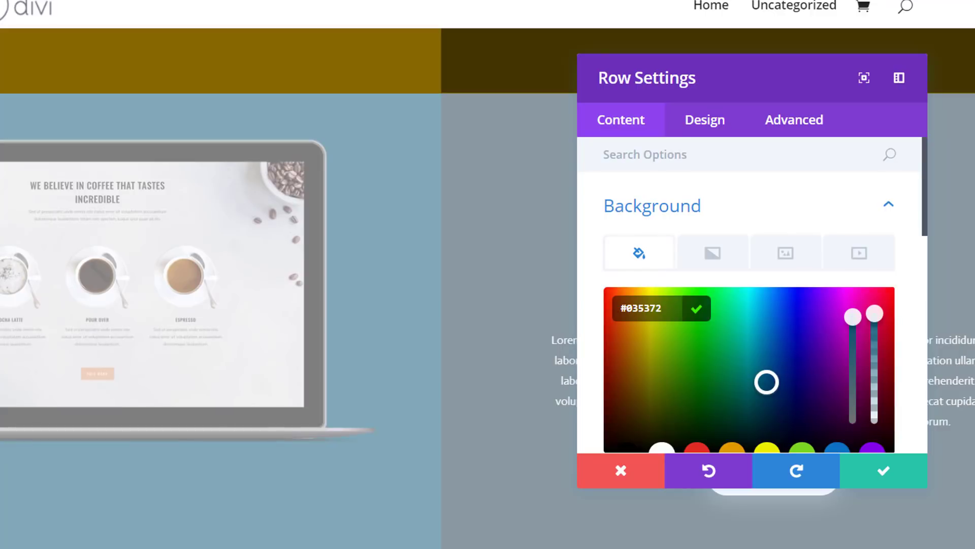
{"action": "key", "text": "ctrl+v"}
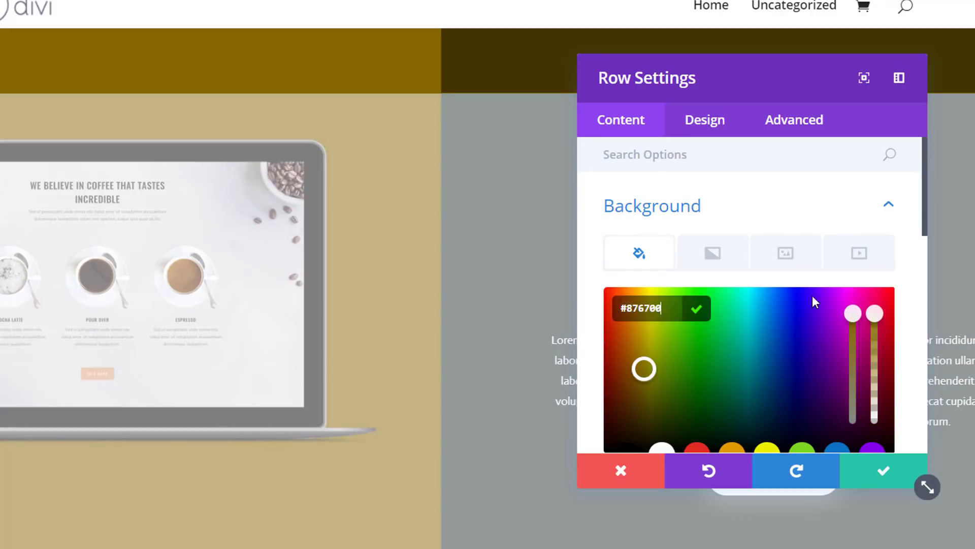
Step: Set the same row's Column 2 background to the copied dark gold RGBA color with 0.85 opacity, and save the row
{"action": "scroll", "coordinate": [764, 331], "scroll_direction": "down", "scroll_amount": 10}
{"action": "left_click", "coordinate": [743, 364]}
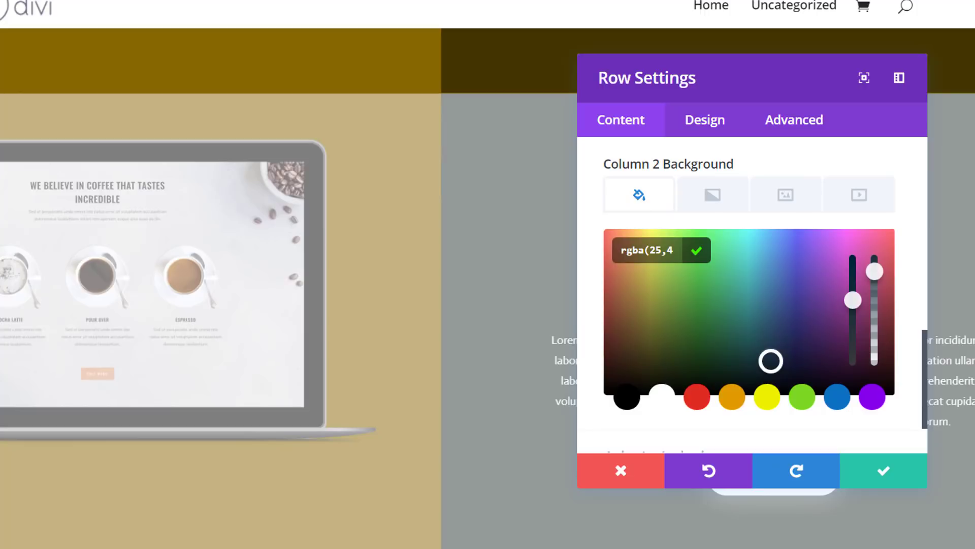
{"action": "key", "text": "ctrl+v"}
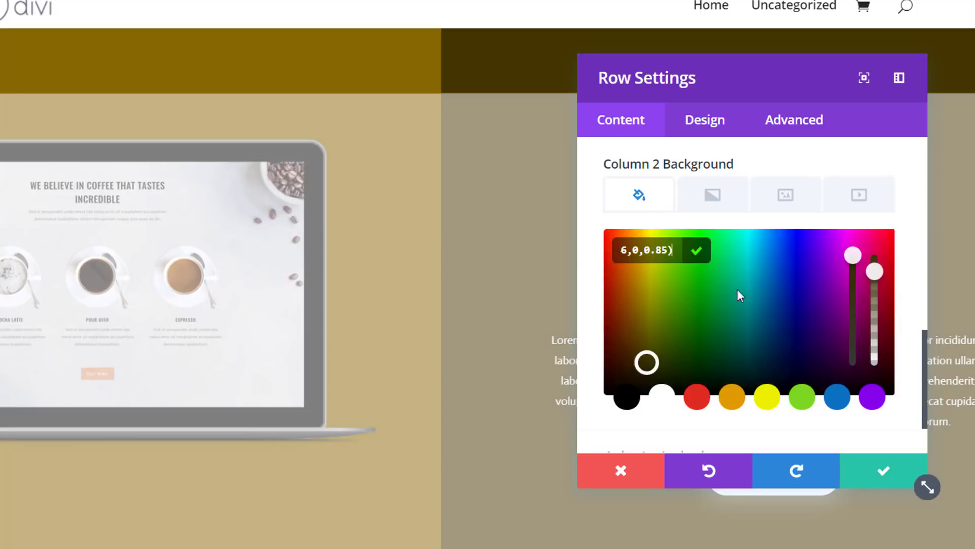
{"action": "left_click", "coordinate": [892, 477]}
Step: Return to the first project row and publish the Portfolio page
{"action": "scroll", "coordinate": [801, 305], "scroll_direction": "up", "scroll_amount": 5}
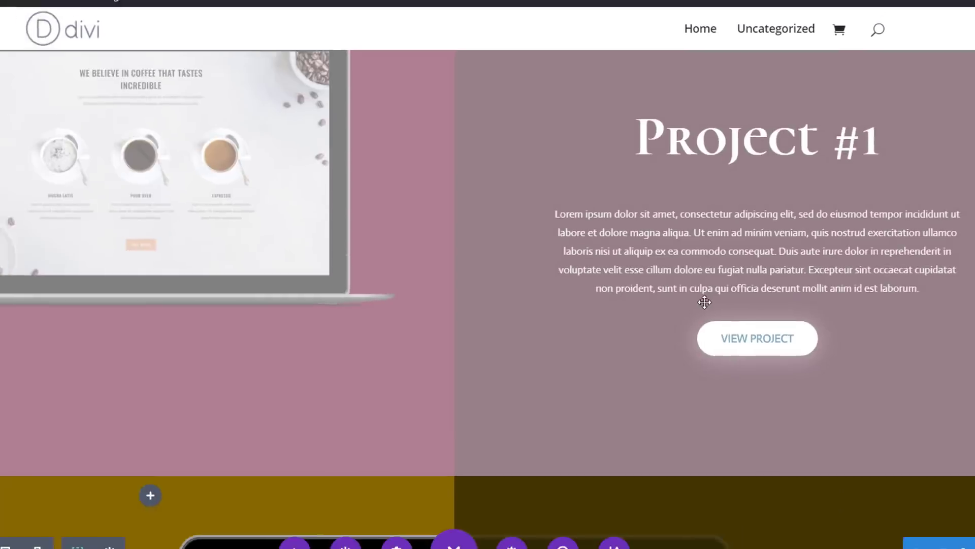
{"action": "scroll", "coordinate": [704, 302], "scroll_direction": "up", "scroll_amount": 8}
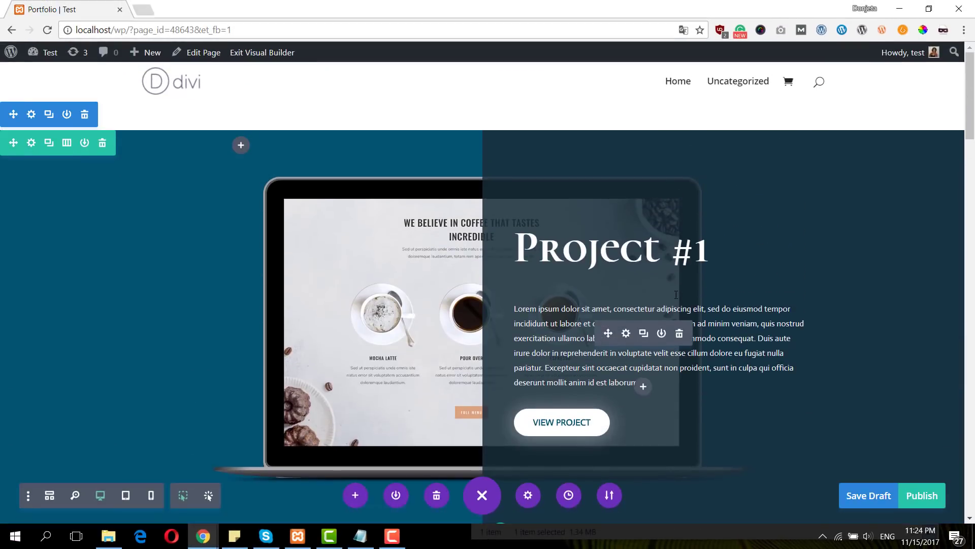
{"action": "scroll", "coordinate": [675, 293], "scroll_direction": "down", "scroll_amount": 4}
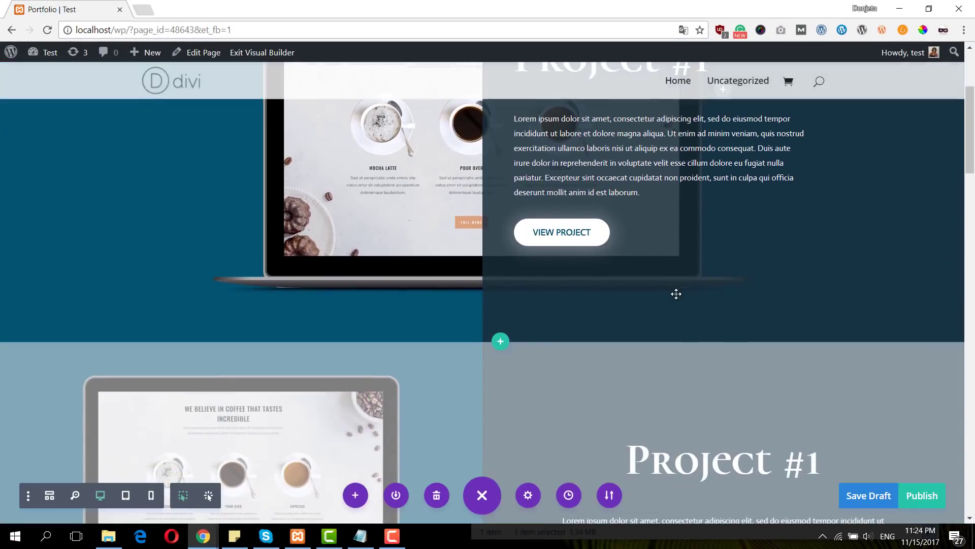
{"action": "scroll", "coordinate": [718, 326], "scroll_direction": "up", "scroll_amount": 4}
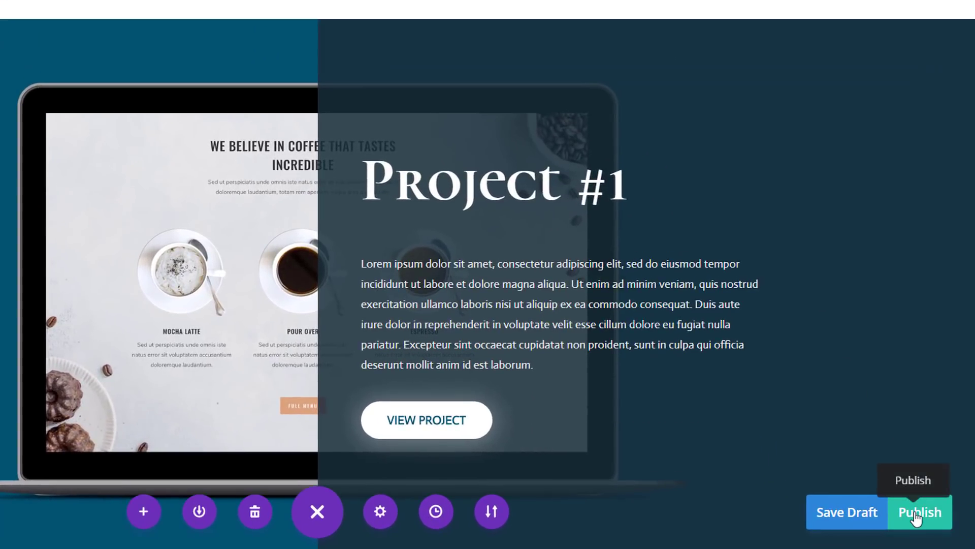
{"action": "left_click", "coordinate": [915, 516]}
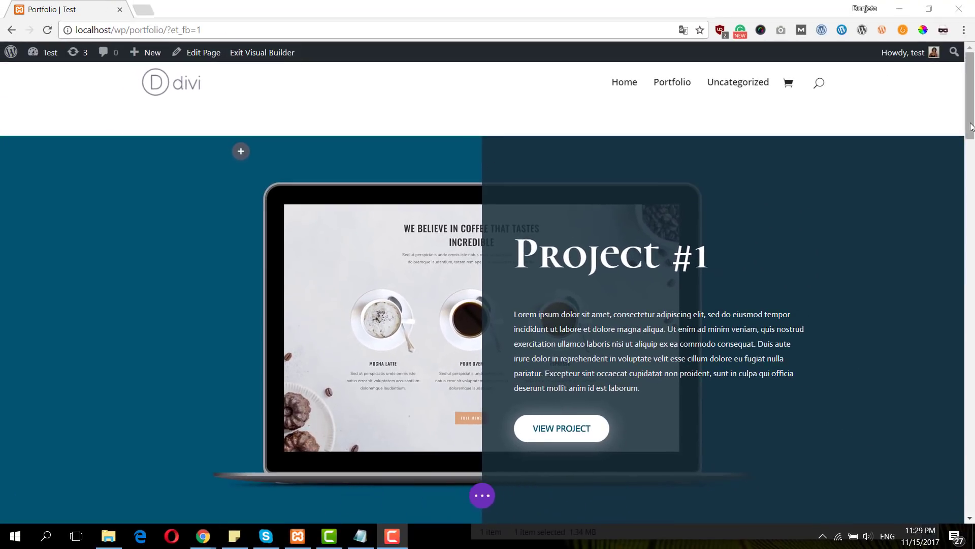
Step: Examine the layout of the blue, maroon and gold project rows in the tablet view and the phone view
{"action": "left_click_drag", "start_coordinate": [970, 127], "coordinate": [971, 300]}
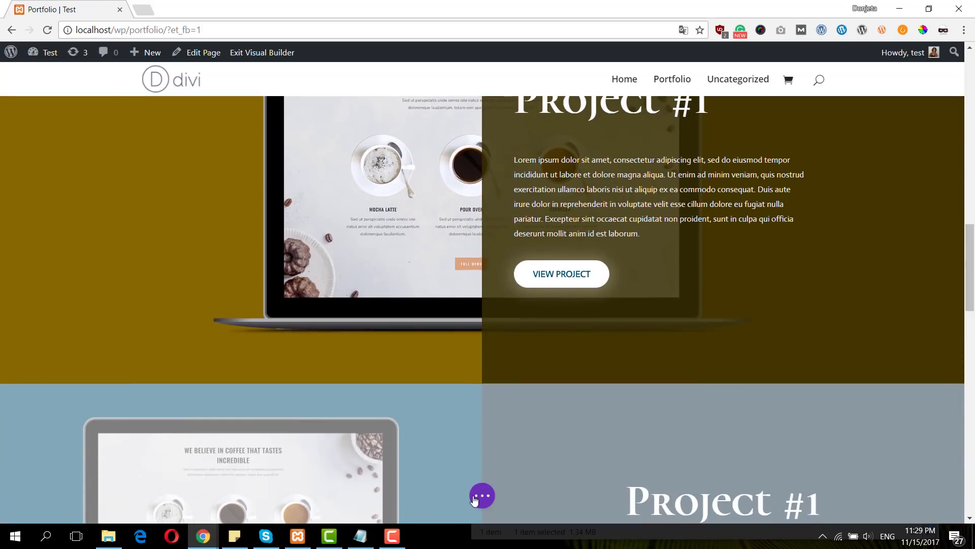
{"action": "left_click", "coordinate": [482, 495]}
{"action": "left_click", "coordinate": [125, 495]}
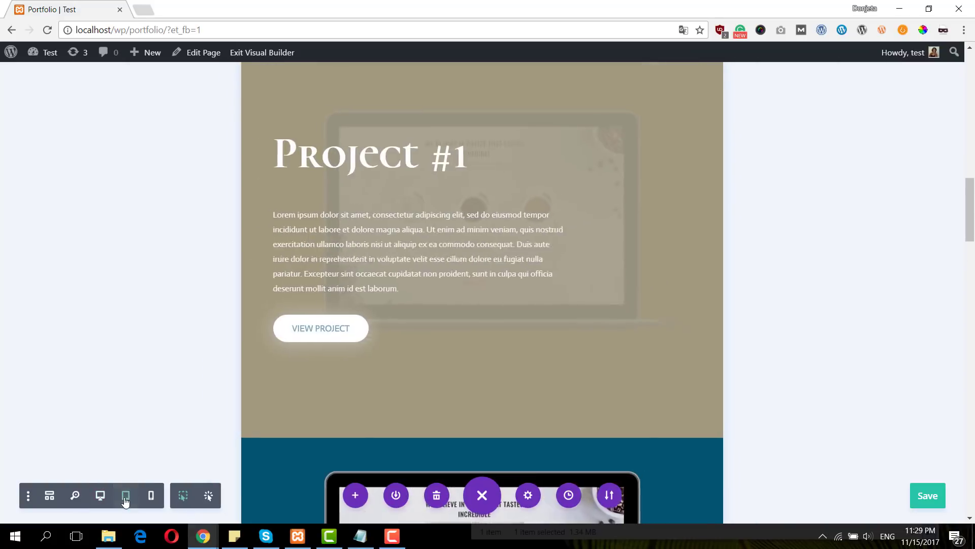
{"action": "scroll", "coordinate": [412, 378], "scroll_direction": "down", "scroll_amount": 7}
{"action": "scroll", "coordinate": [414, 374], "scroll_direction": "down", "scroll_amount": 10}
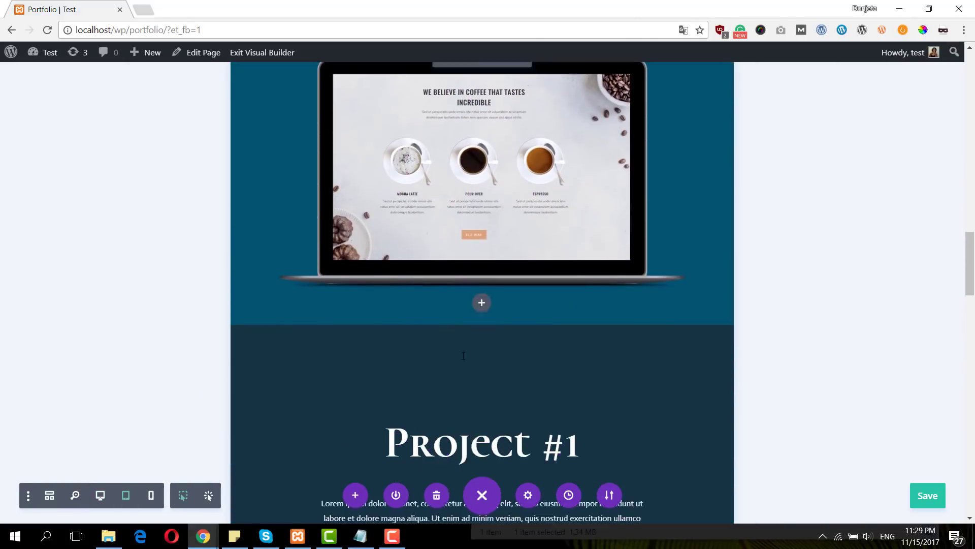
{"action": "scroll", "coordinate": [463, 351], "scroll_direction": "down", "scroll_amount": 12}
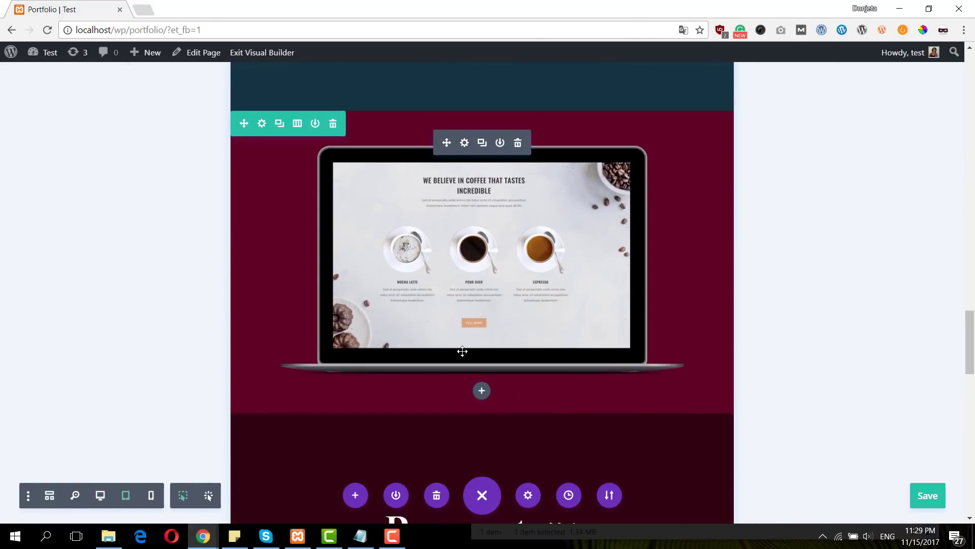
{"action": "scroll", "coordinate": [463, 351], "scroll_direction": "down", "scroll_amount": 7}
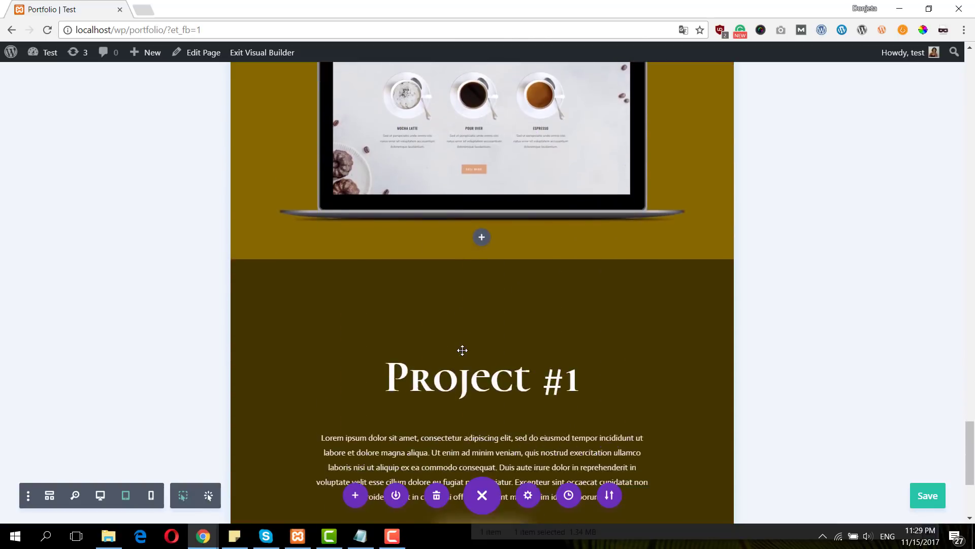
{"action": "left_click", "coordinate": [151, 496]}
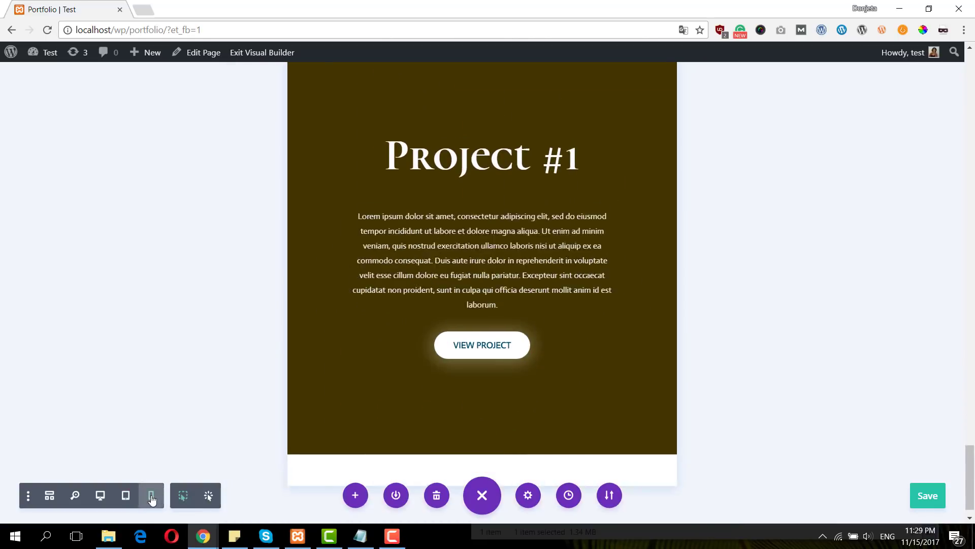
{"action": "scroll", "coordinate": [469, 302], "scroll_direction": "up", "scroll_amount": 20}
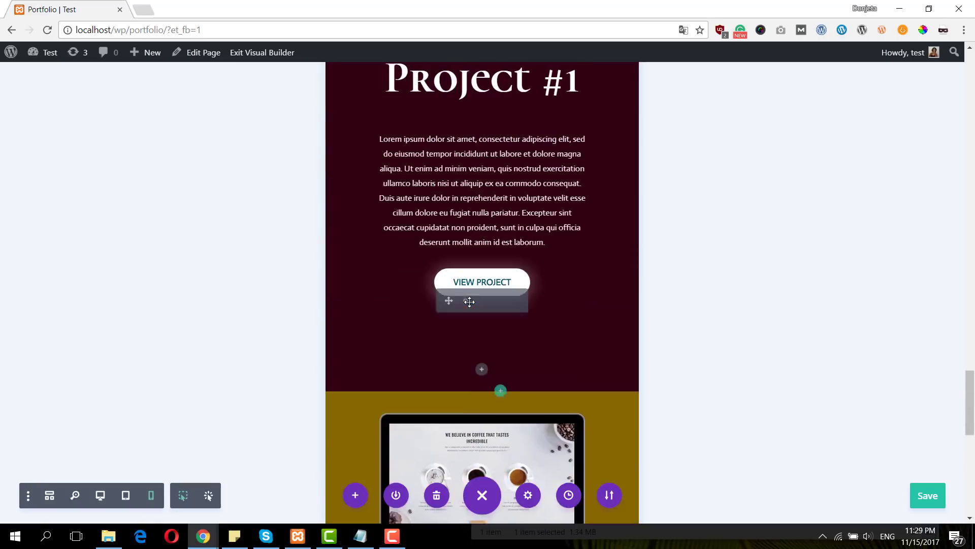
{"action": "scroll", "coordinate": [470, 302], "scroll_direction": "up", "scroll_amount": 8}
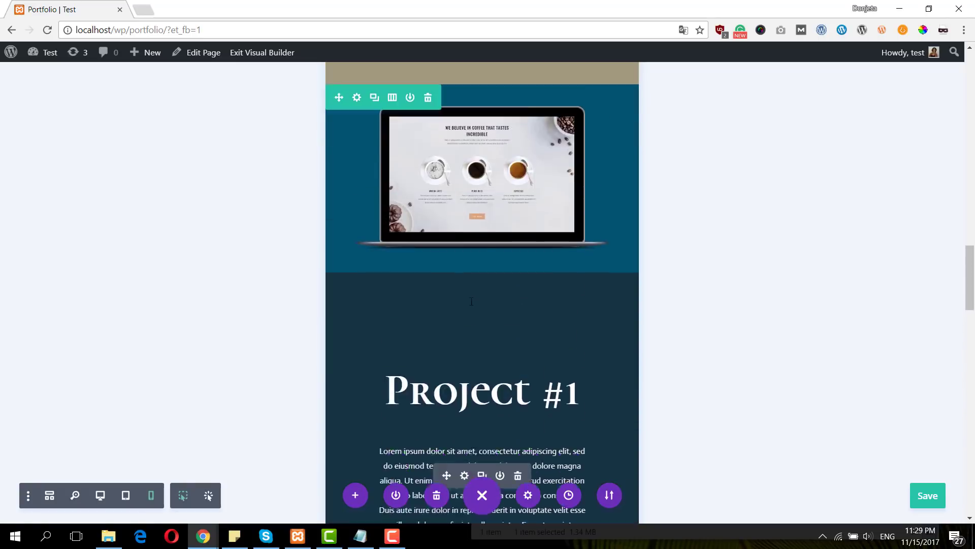
{"action": "scroll", "coordinate": [468, 303], "scroll_direction": "down", "scroll_amount": 4}
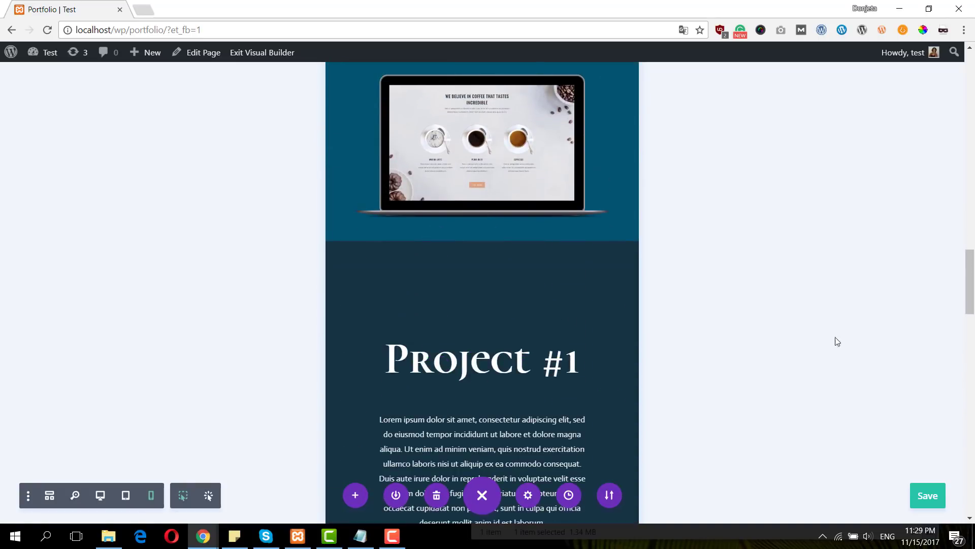